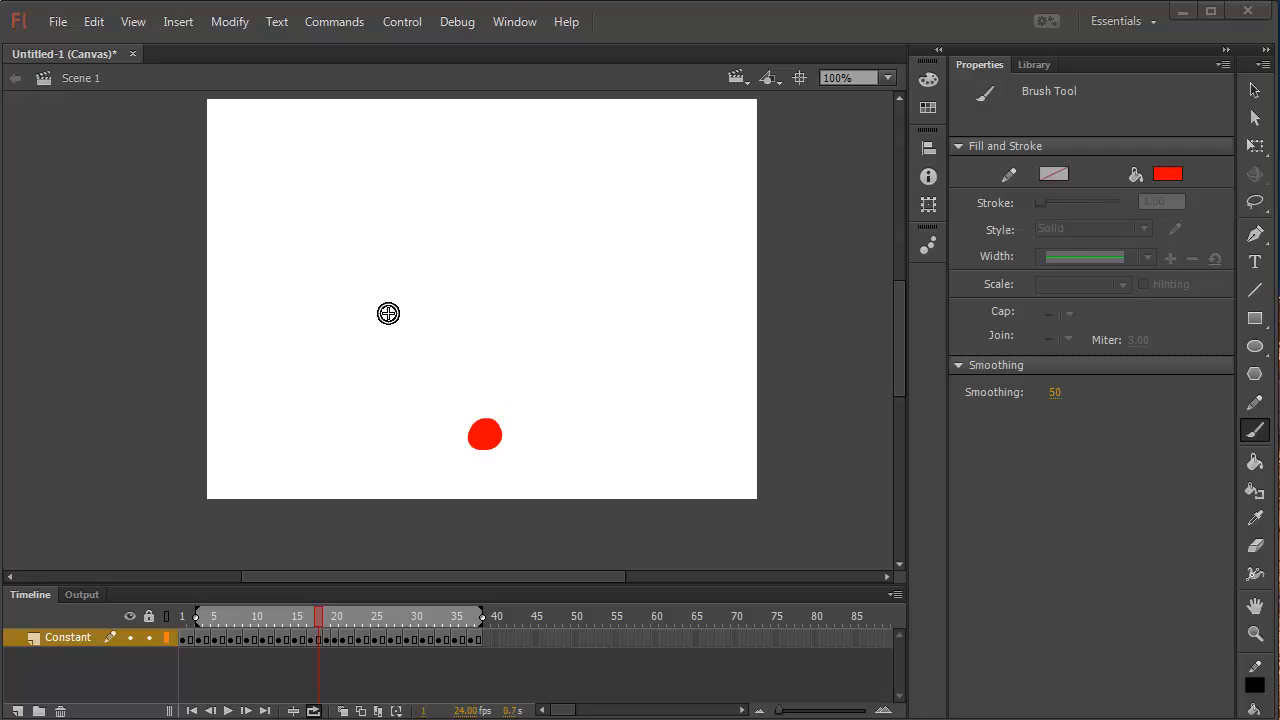
Create a new ActionScript 3.0 document with a 550 x 400 px stage at 24 fps.
left_click(55, 21)
left_click(86, 45)
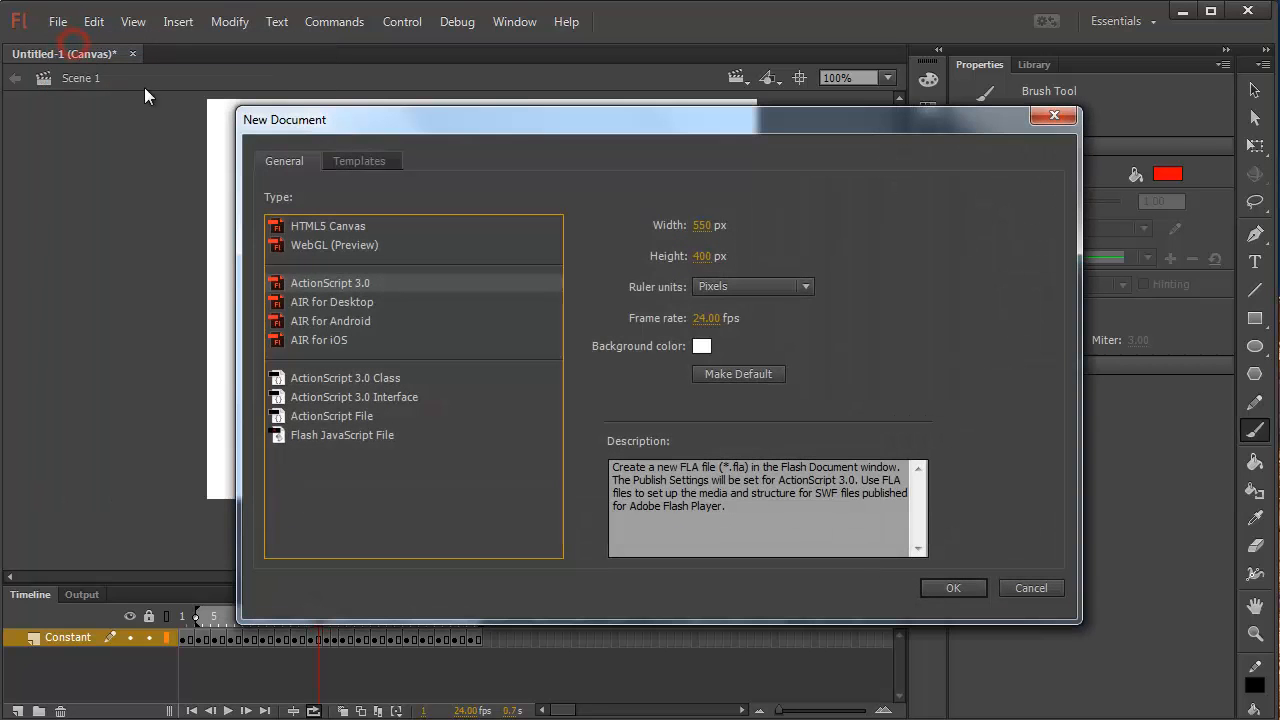
double_click(341, 282)
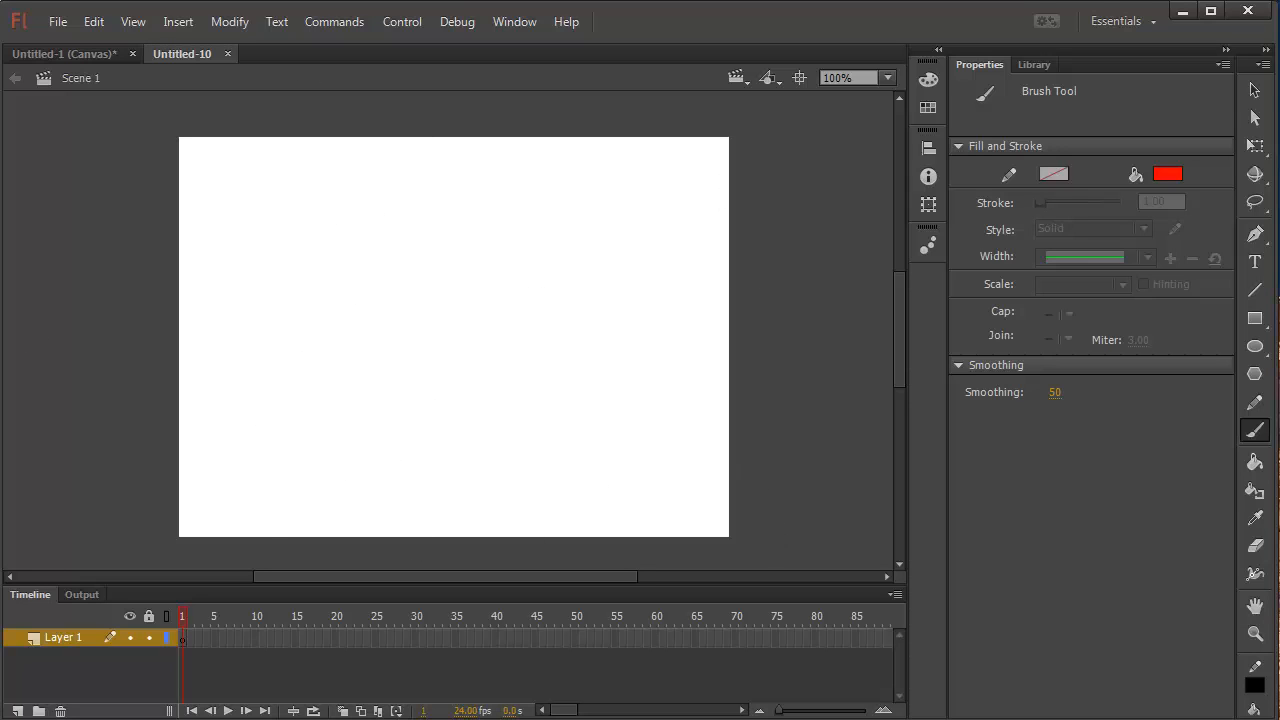
Set the document's stage colour to white (#FFFFFF) in the document properties.
left_click(1255, 90)
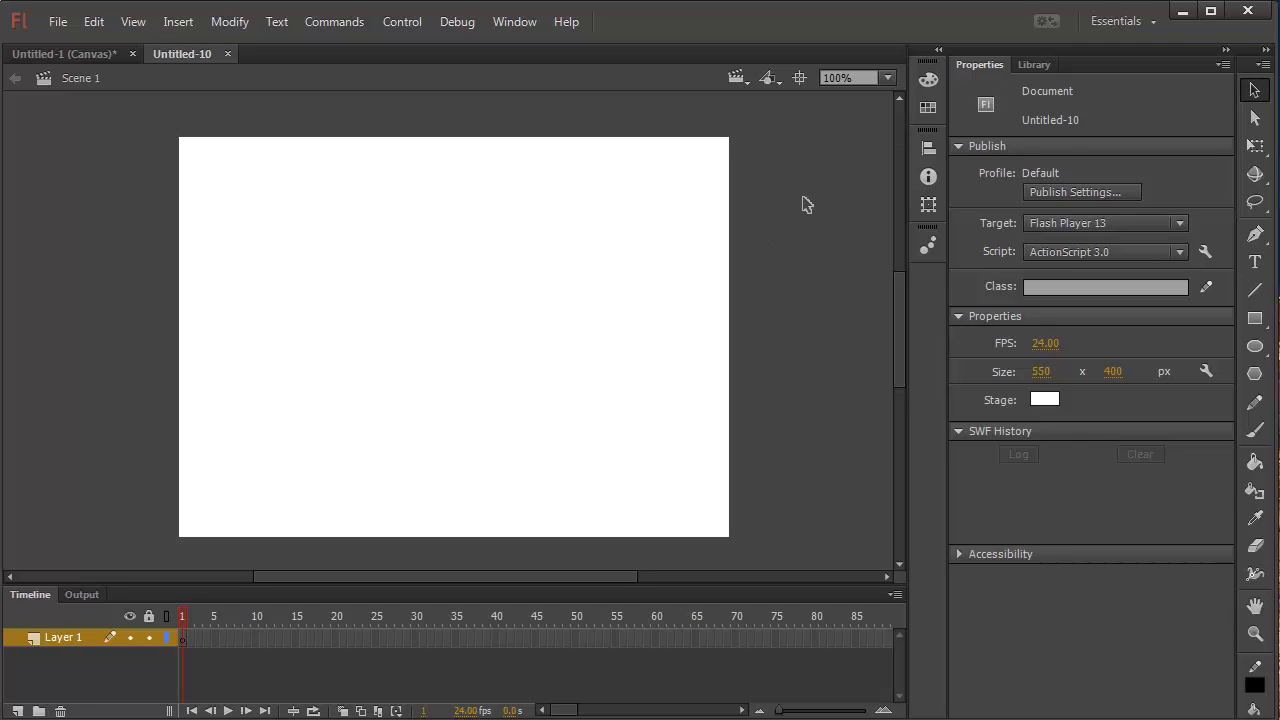
left_click(779, 216)
left_click(215, 638)
left_click(255, 638)
left_click(367, 639)
left_click(1044, 399)
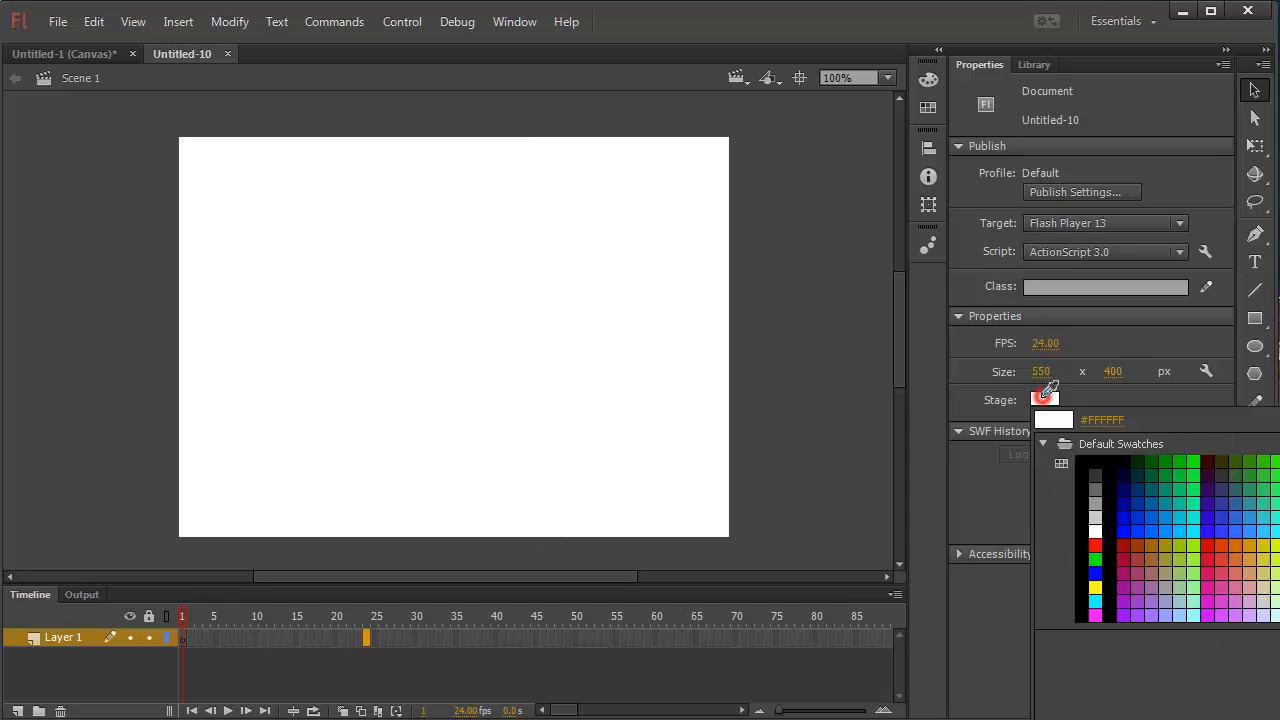
left_click(1091, 532)
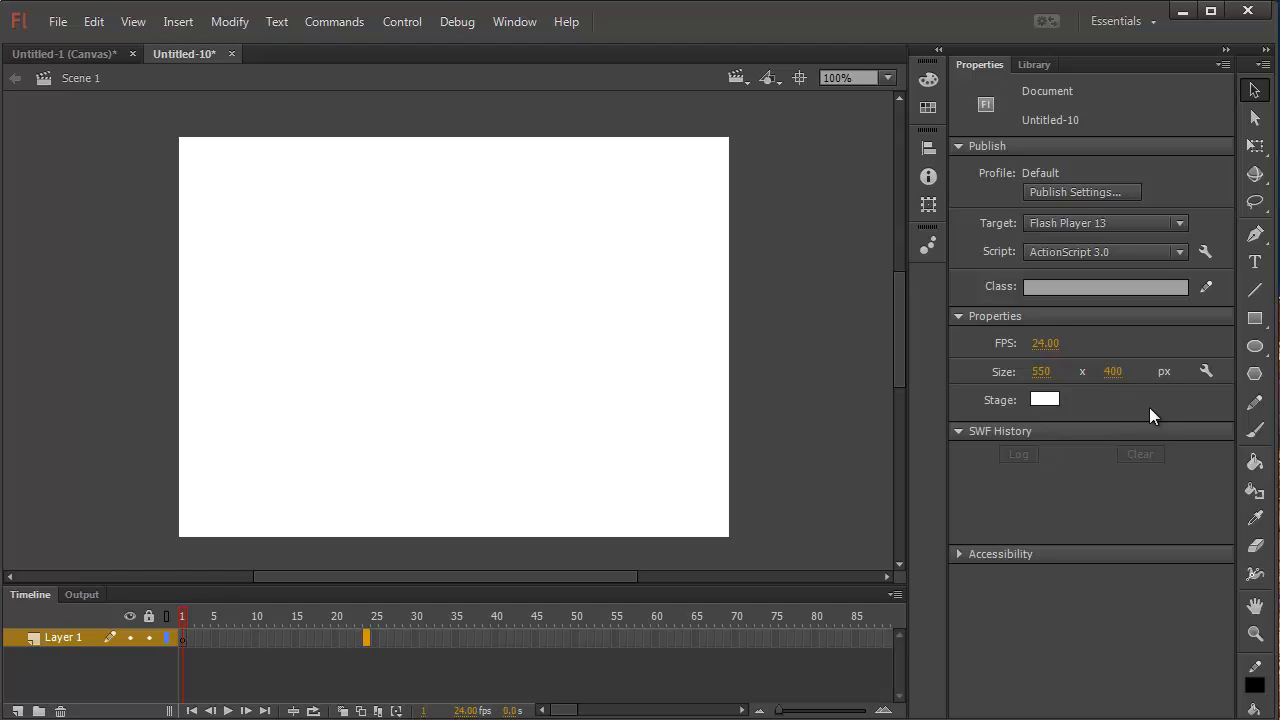
Activate the Brush tool, then float and enlarge the tool palette to reveal all of its brush options.
left_click(1253, 432)
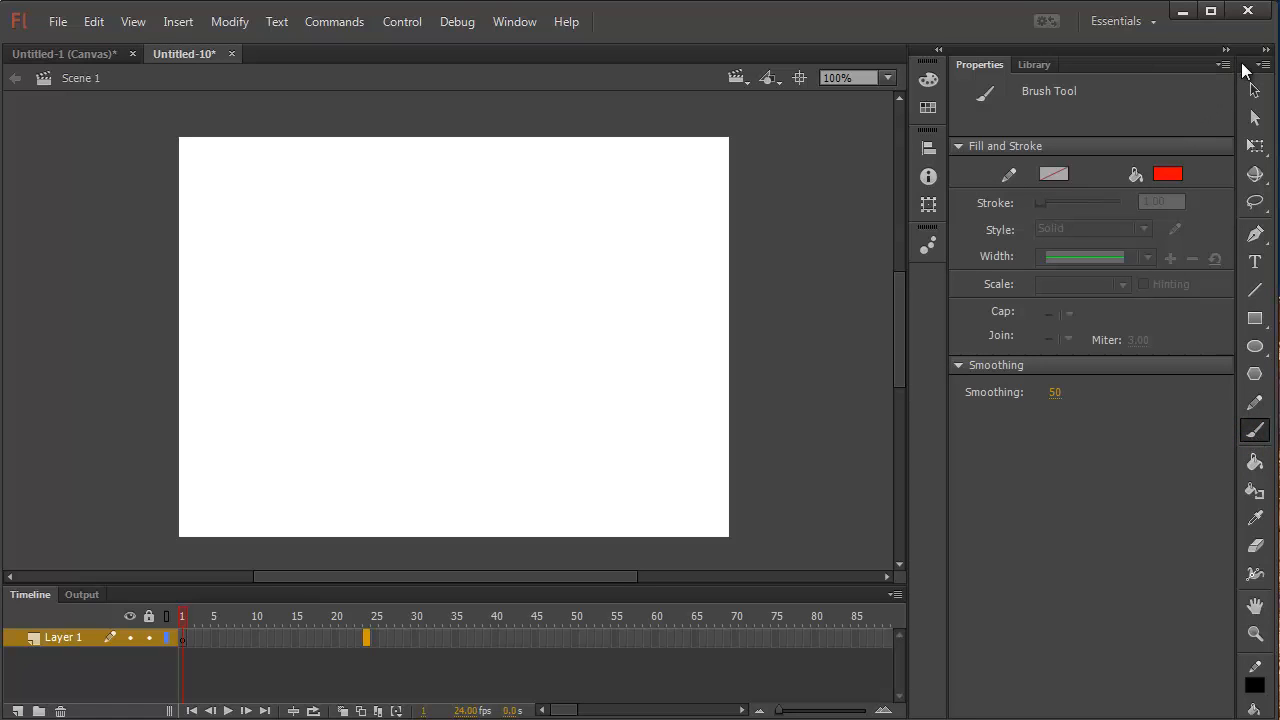
left_click_drag(1245, 68, 845, 72)
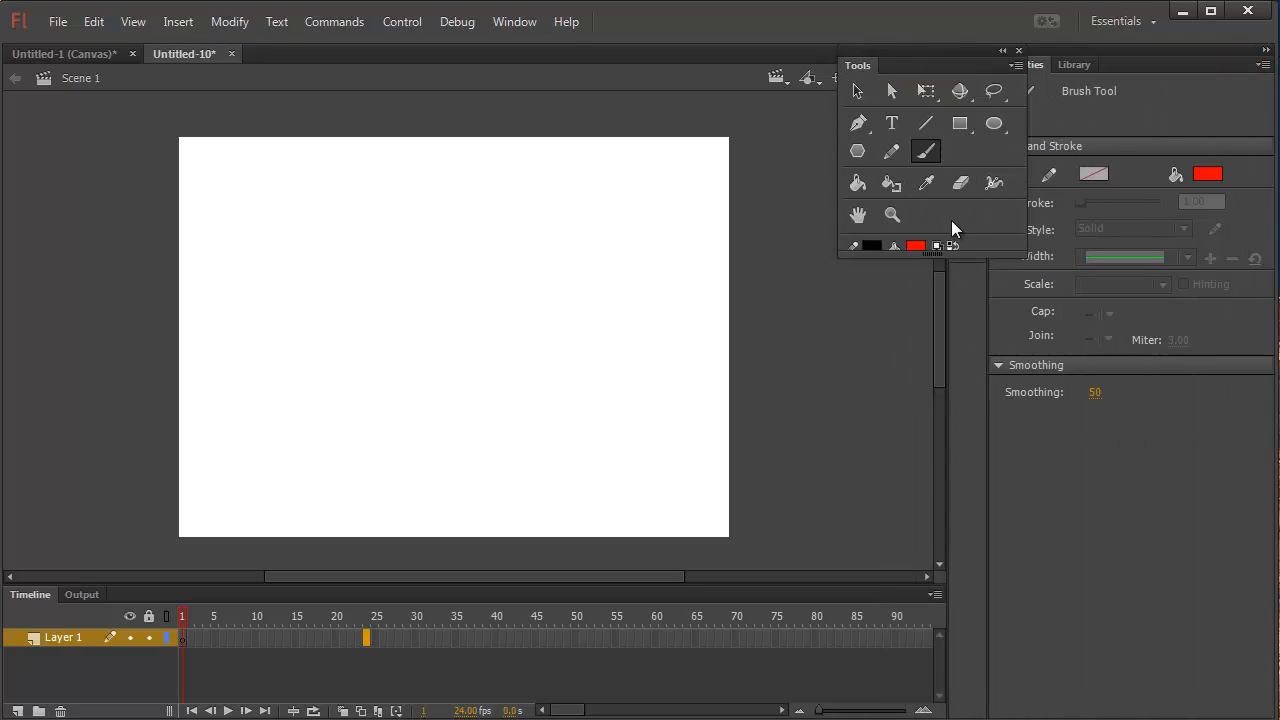
mouse_move(1015, 253)
left_mouse_down()
mouse_move(1020, 357)
mouse_move(1028, 370)
mouse_move(1046, 360)
left_mouse_up()
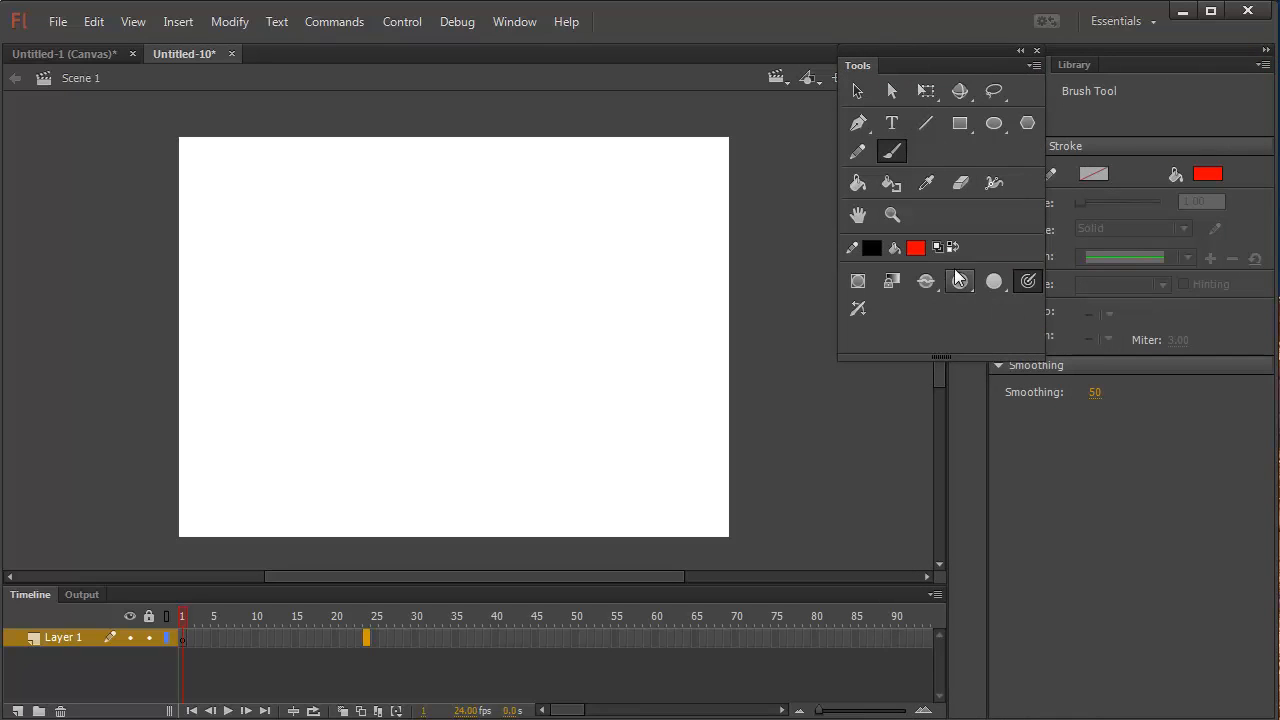
Try the smallest brush size, then set the Brush tool to the largest size.
left_click(966, 283)
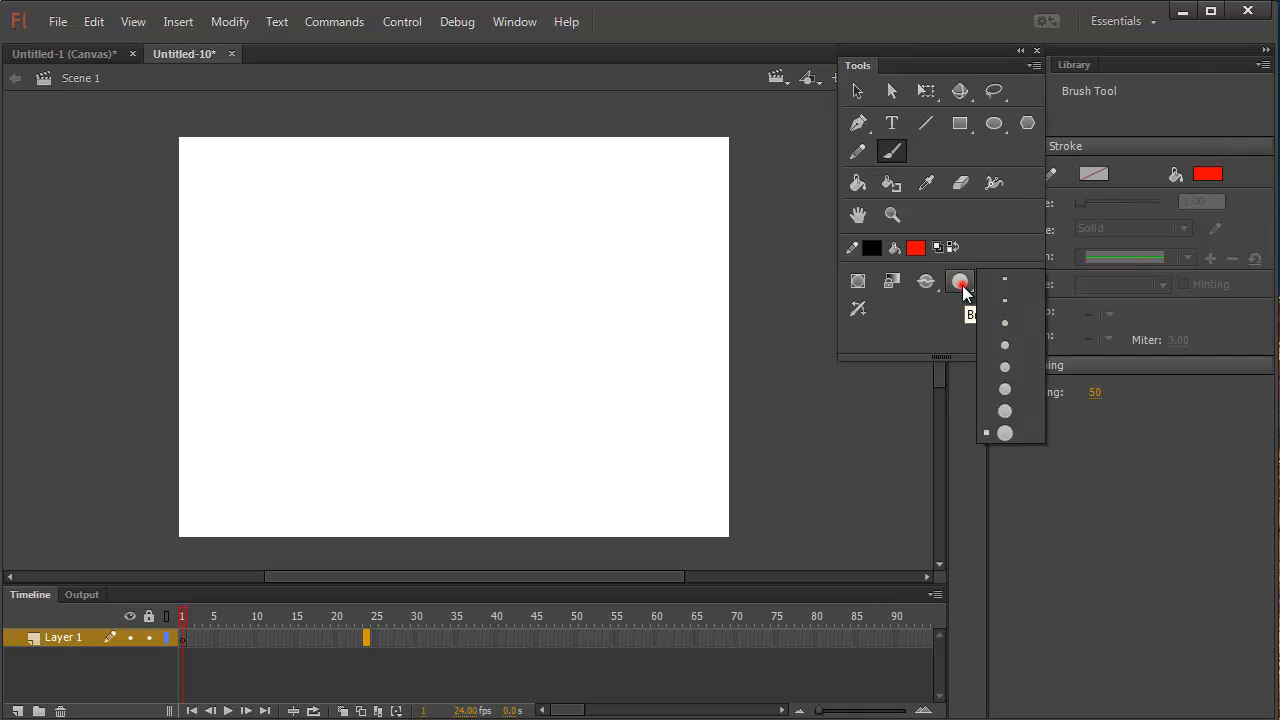
left_click(993, 306)
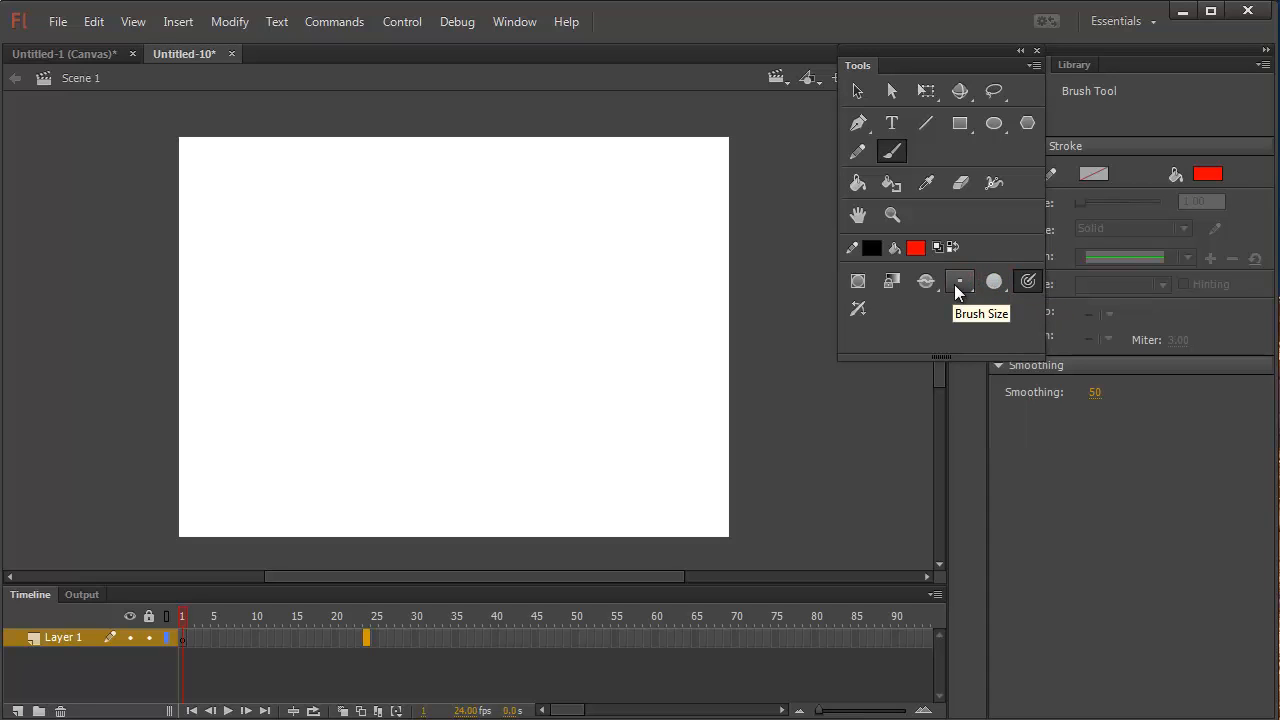
left_click(960, 284)
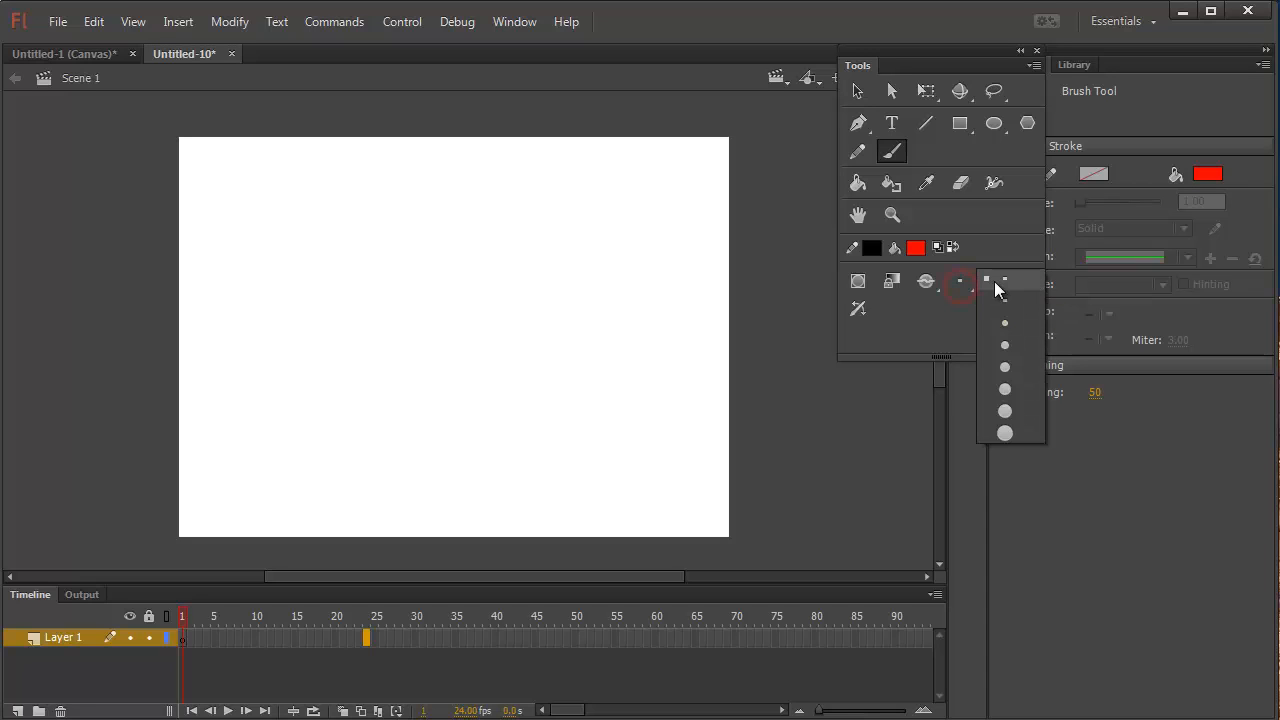
left_click(1004, 433)
Paint one vertical red test stroke at normal magnification and a second beside it at a higher magnification.
left_click_drag(377, 200, 376, 372)
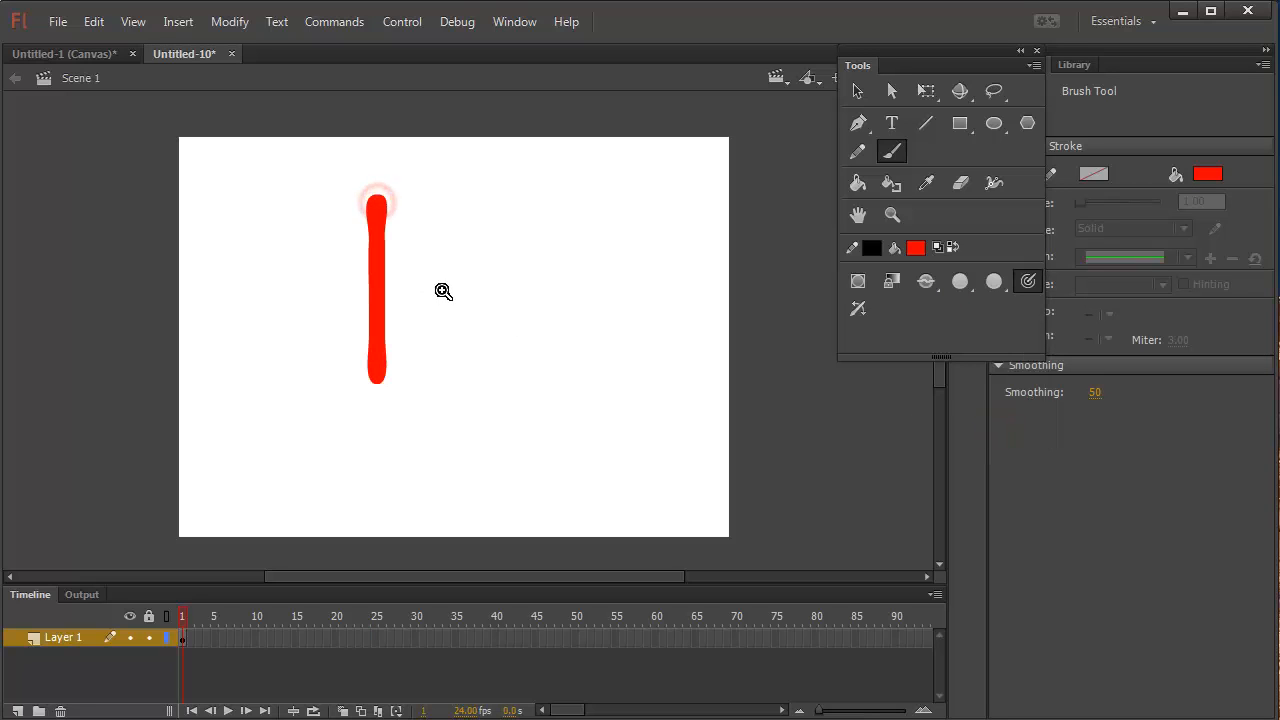
left_click(443, 291)
left_click(440, 289)
left_click_drag(420, 250, 420, 430)
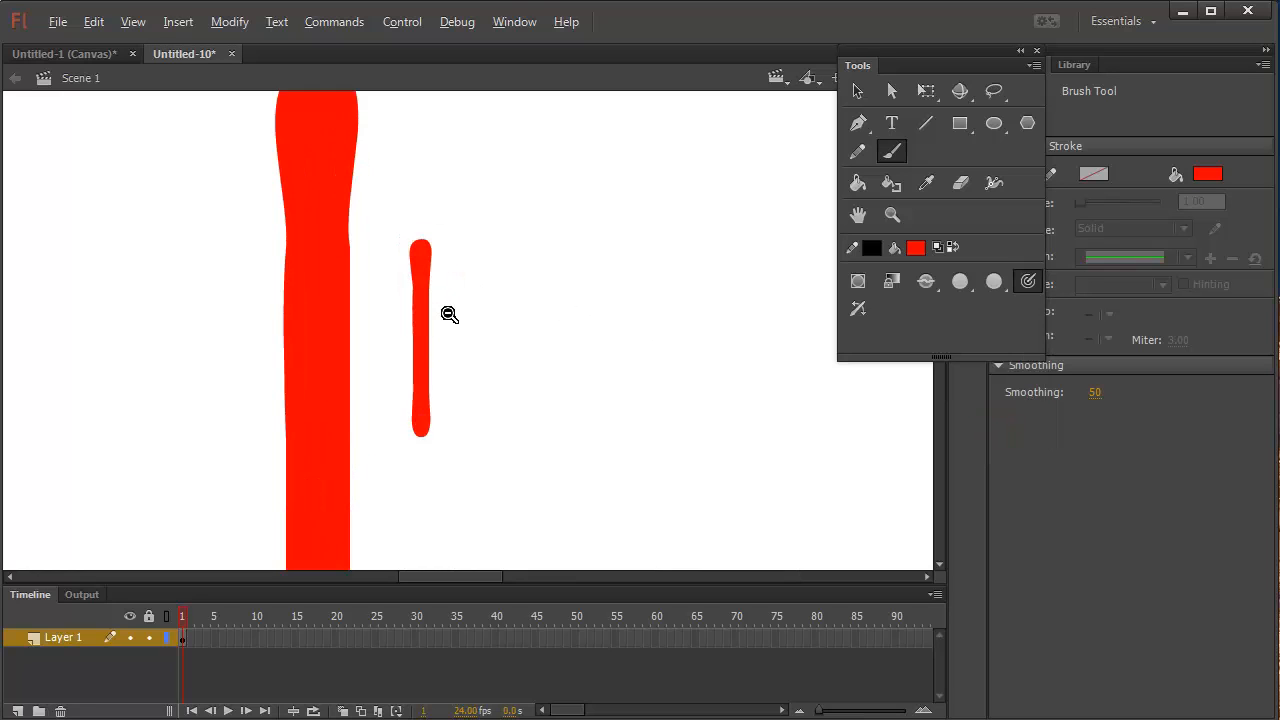
Delete both vertical test strokes from the stage.
left_click(449, 314)
left_click(449, 309)
left_click_drag(452, 352, 438, 280)
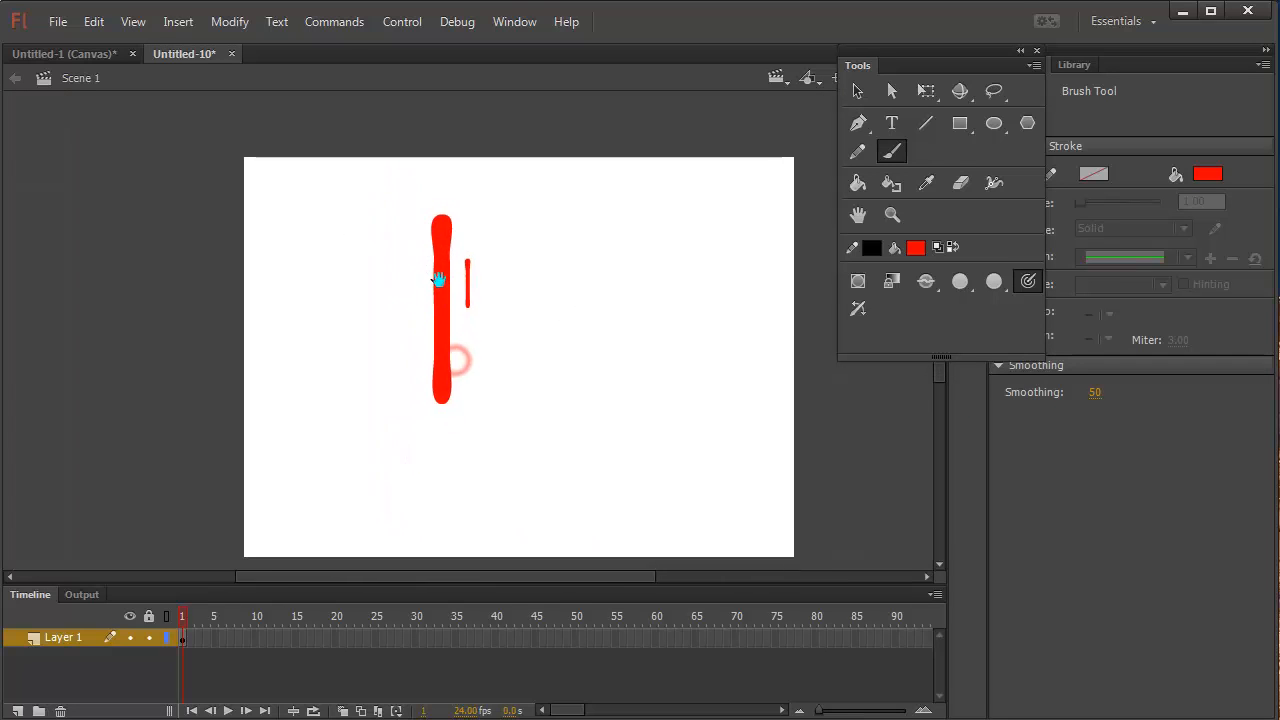
left_click_drag(397, 205, 537, 409)
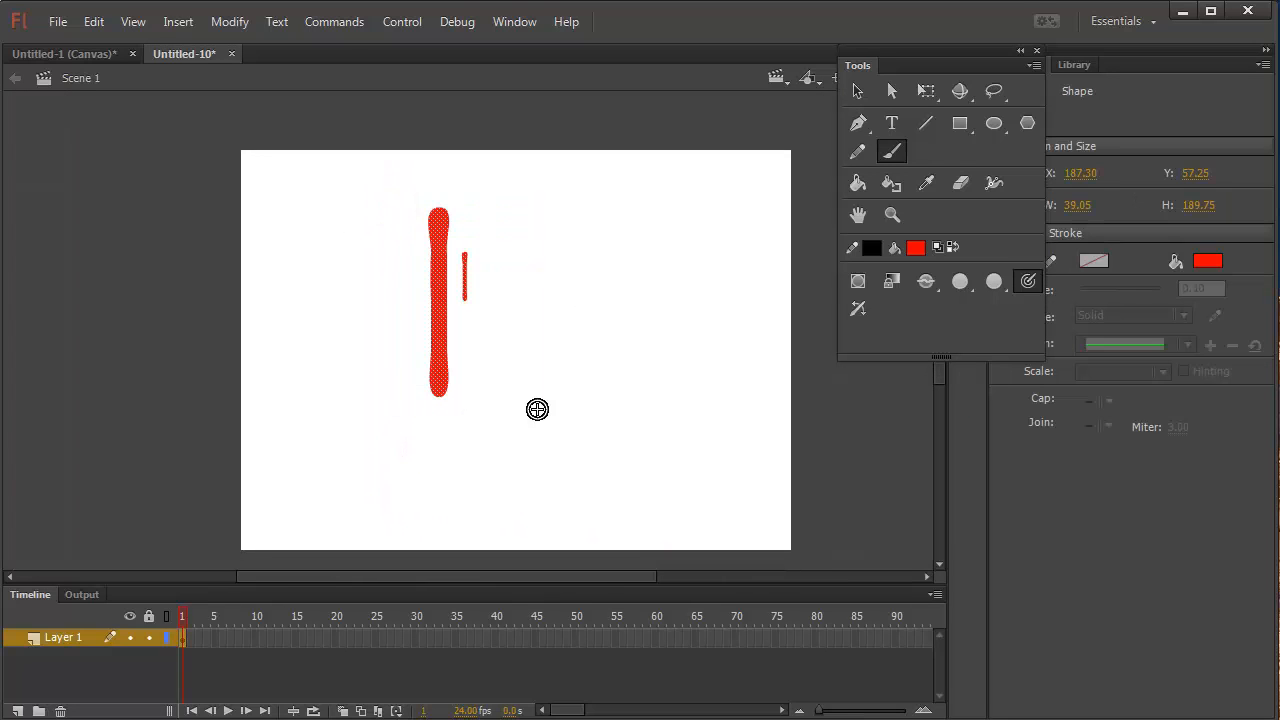
key("Delete")
Paint a short horizontal red stroke and a long curved one around it with the current smoothing.
left_click_drag(418, 326, 576, 319)
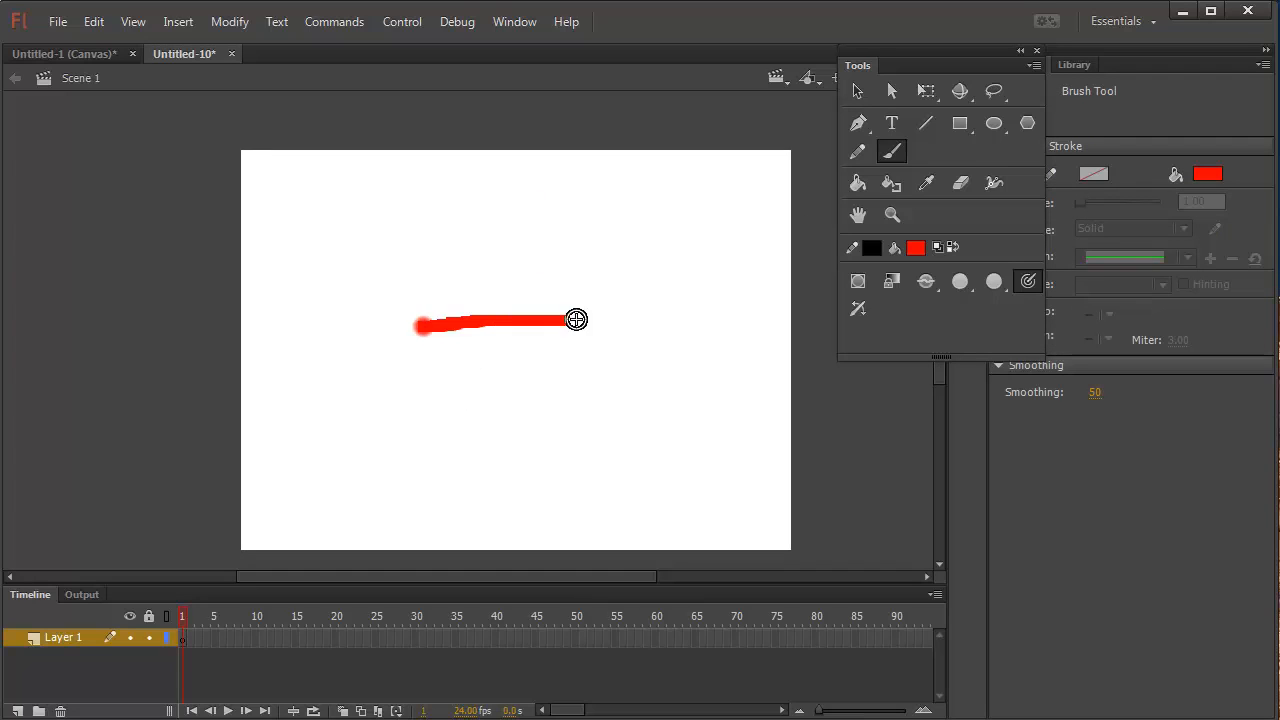
mouse_move(637, 411)
left_mouse_down()
mouse_move(645, 286)
mouse_move(440, 240)
left_mouse_up()
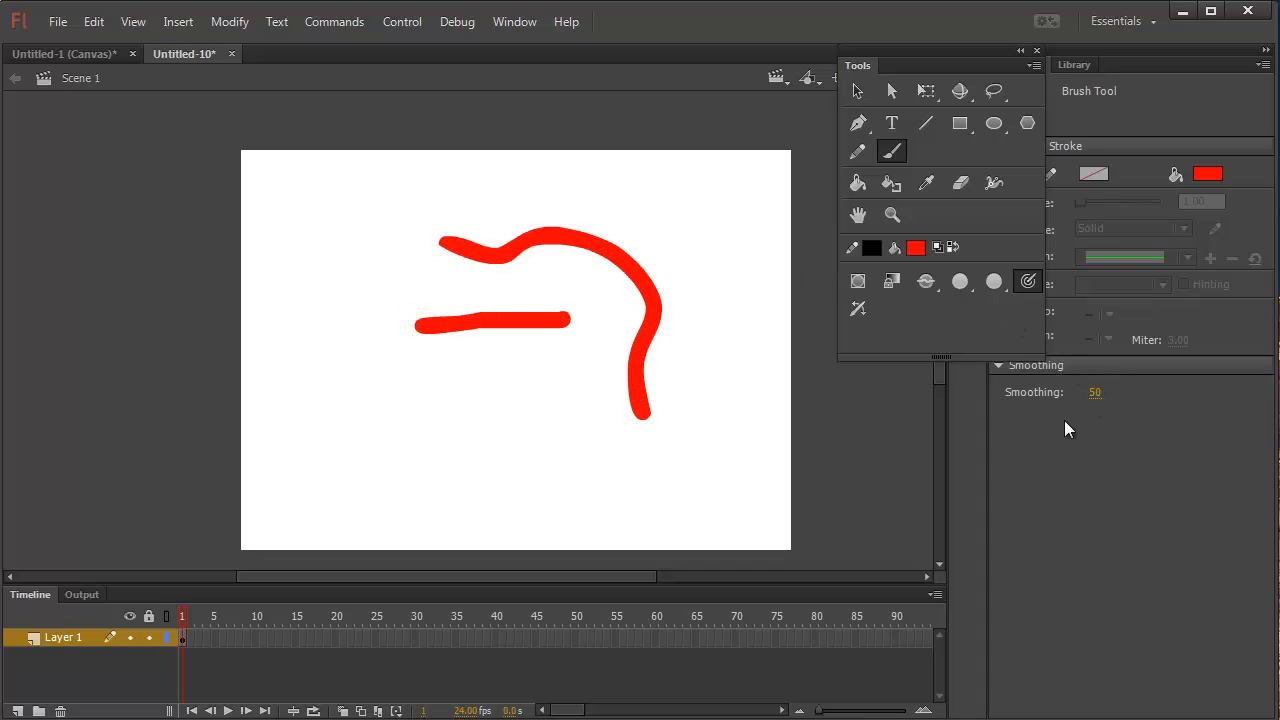
Set the brush smoothing to 0 and paint an upward test stroke near the stage's right edge.
left_click_drag(850, 67, 796, 85)
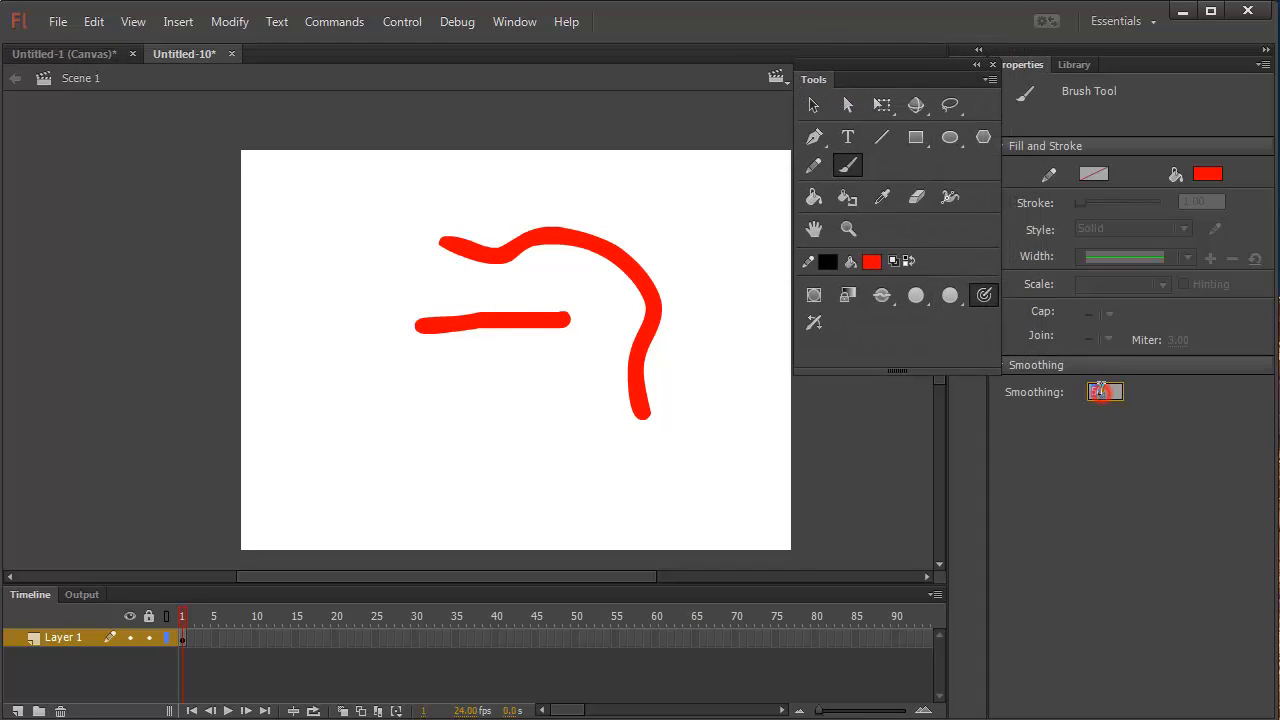
type("0")
left_click_drag(700, 457, 688, 223)
Delete all the smoothing test strokes from the stage.
mouse_move(371, 186)
left_mouse_down()
mouse_move(729, 451)
mouse_move(764, 500)
left_mouse_up()
key("Delete")
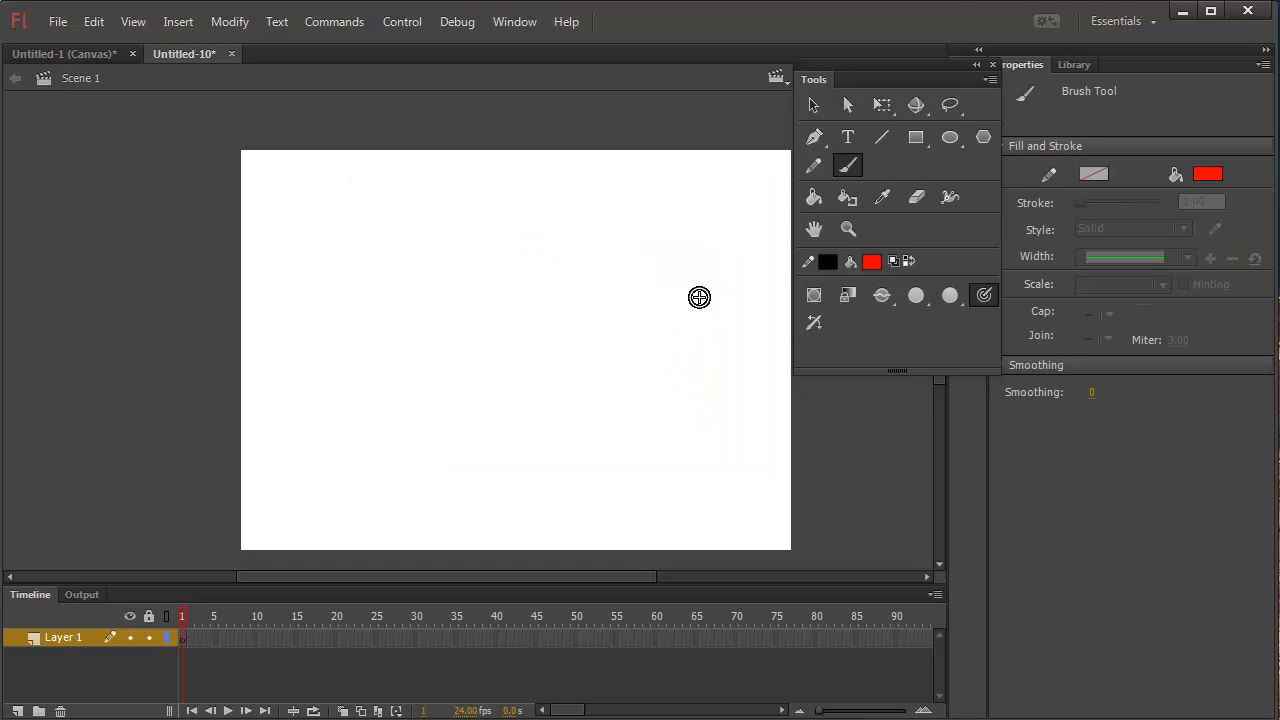
Paint a zigzag red stroke in the middle of the stage and erase a gap through its upper part.
left_click_drag(504, 252, 618, 428)
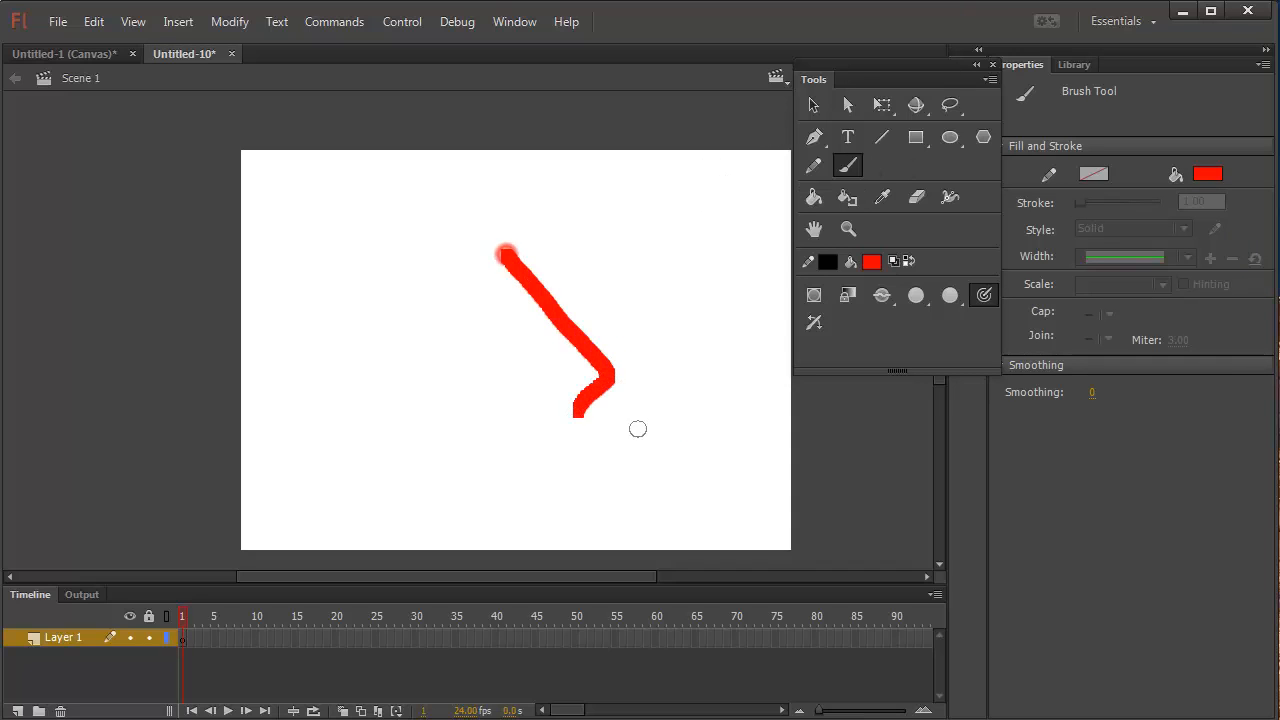
key("e")
mouse_move(503, 317)
left_mouse_down()
mouse_move(546, 327)
mouse_move(565, 302)
left_mouse_up()
Select the separated pieces of the zigzag stroke and delete them all.
left_click(813, 104)
mouse_move(431, 191)
left_mouse_down()
mouse_move(786, 557)
mouse_move(697, 516)
left_mouse_up()
left_click(629, 394)
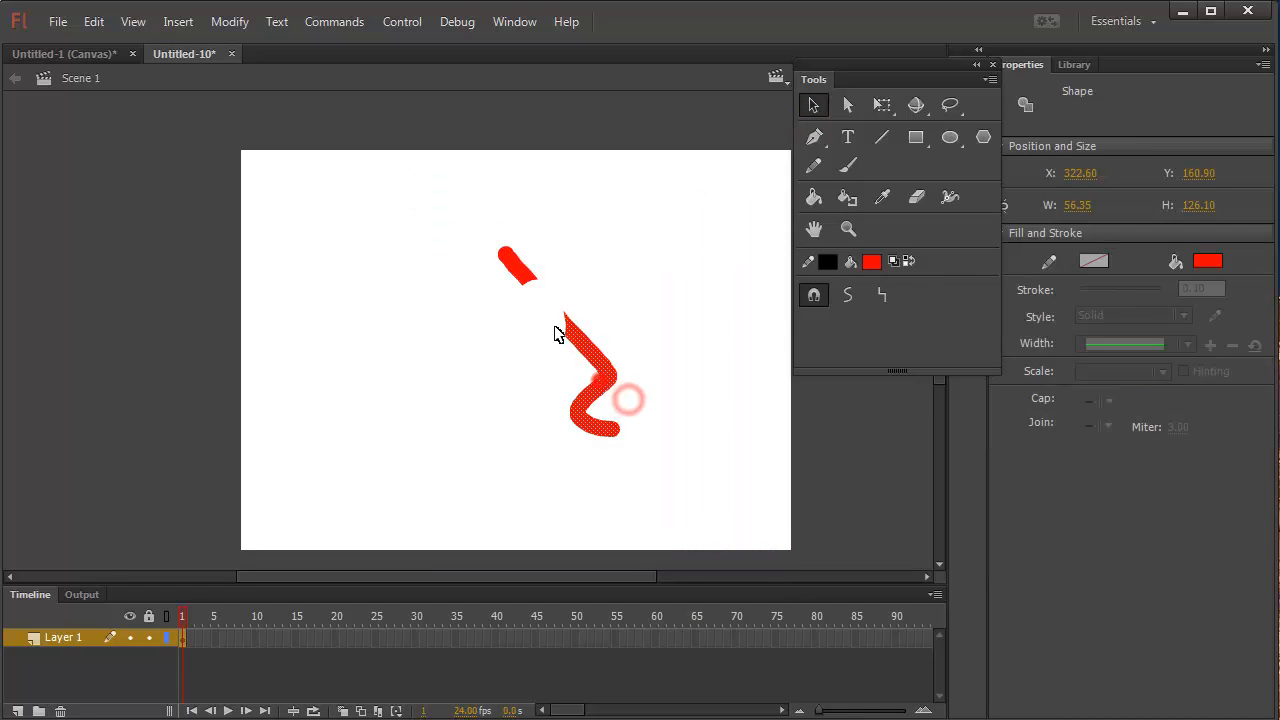
left_click_drag(440, 209, 757, 555)
key("Delete")
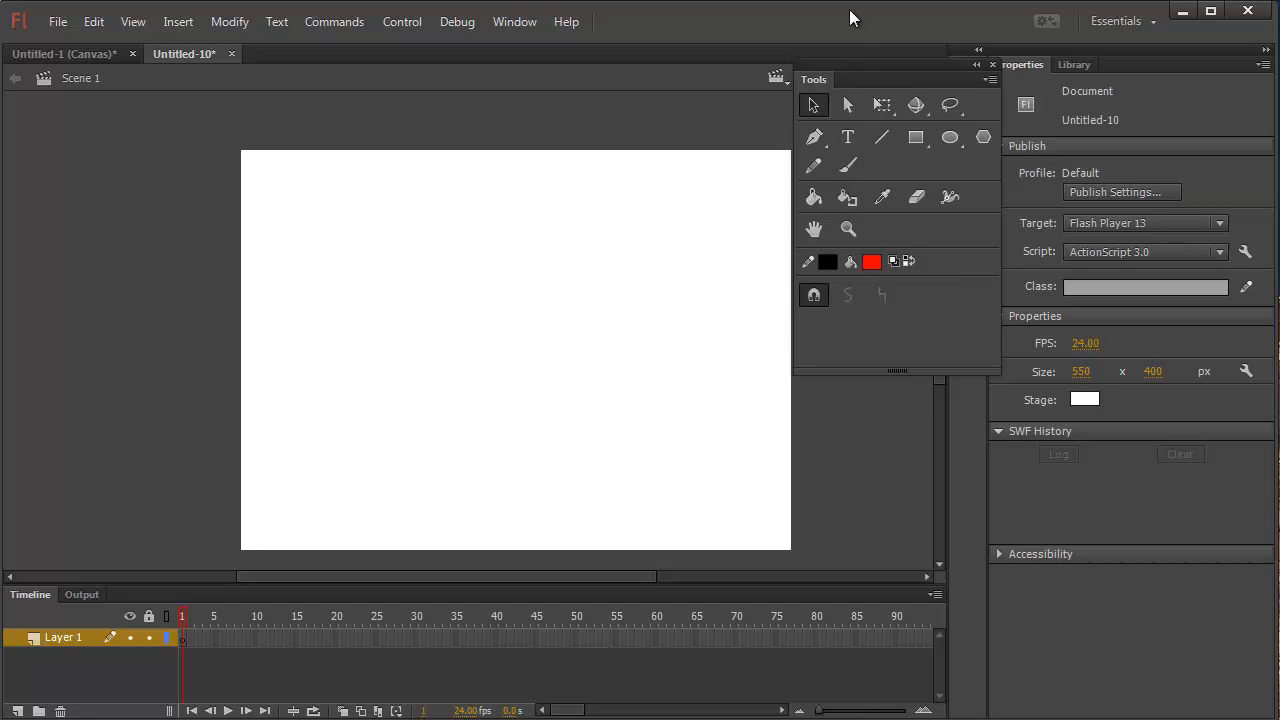
Reset the Essentials workspace to its original layout.
left_click(1118, 21)
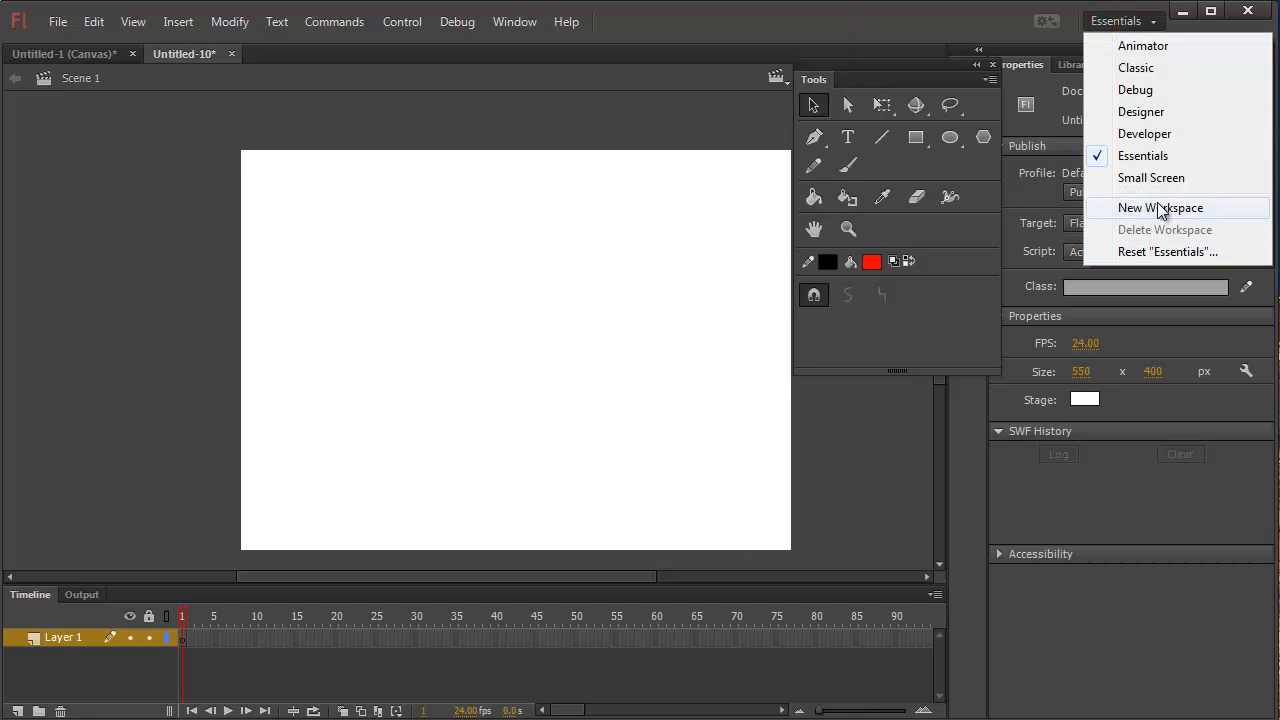
left_click(1143, 252)
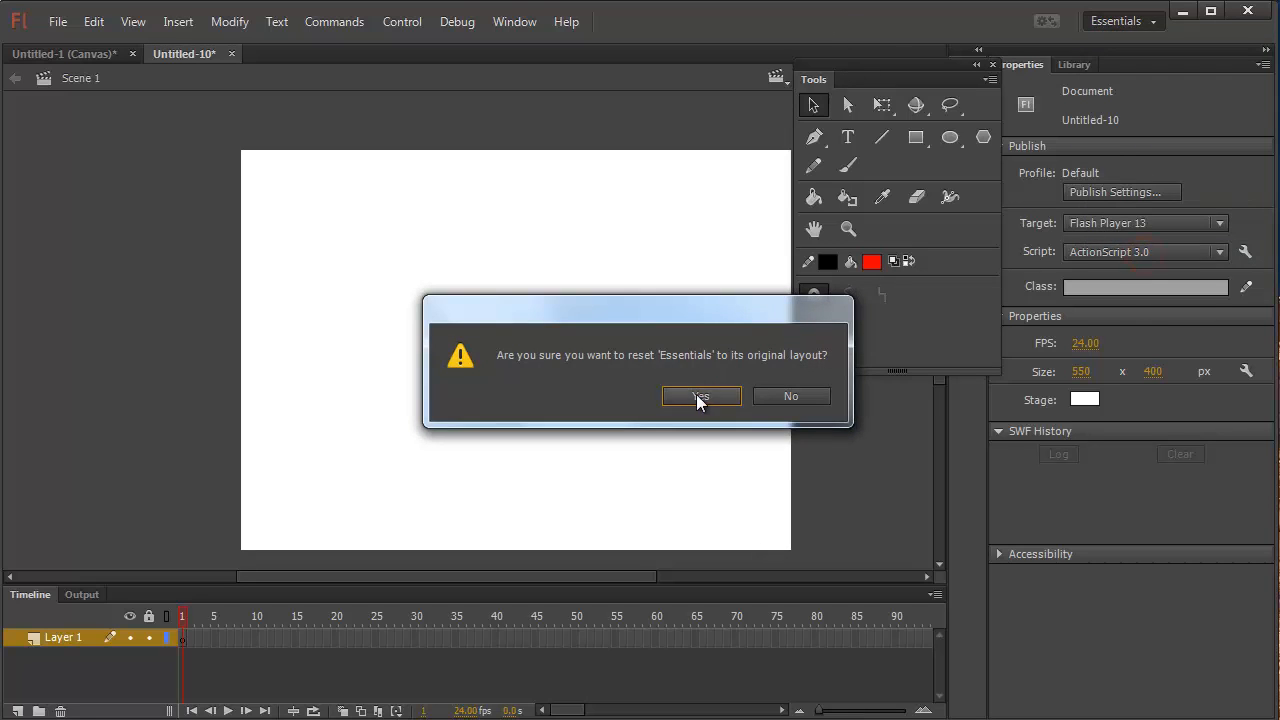
left_click(699, 395)
Activate the Brush tool with a red #FF0000 fill and paint a large solid ball near the stage's upper edge.
left_click(1254, 430)
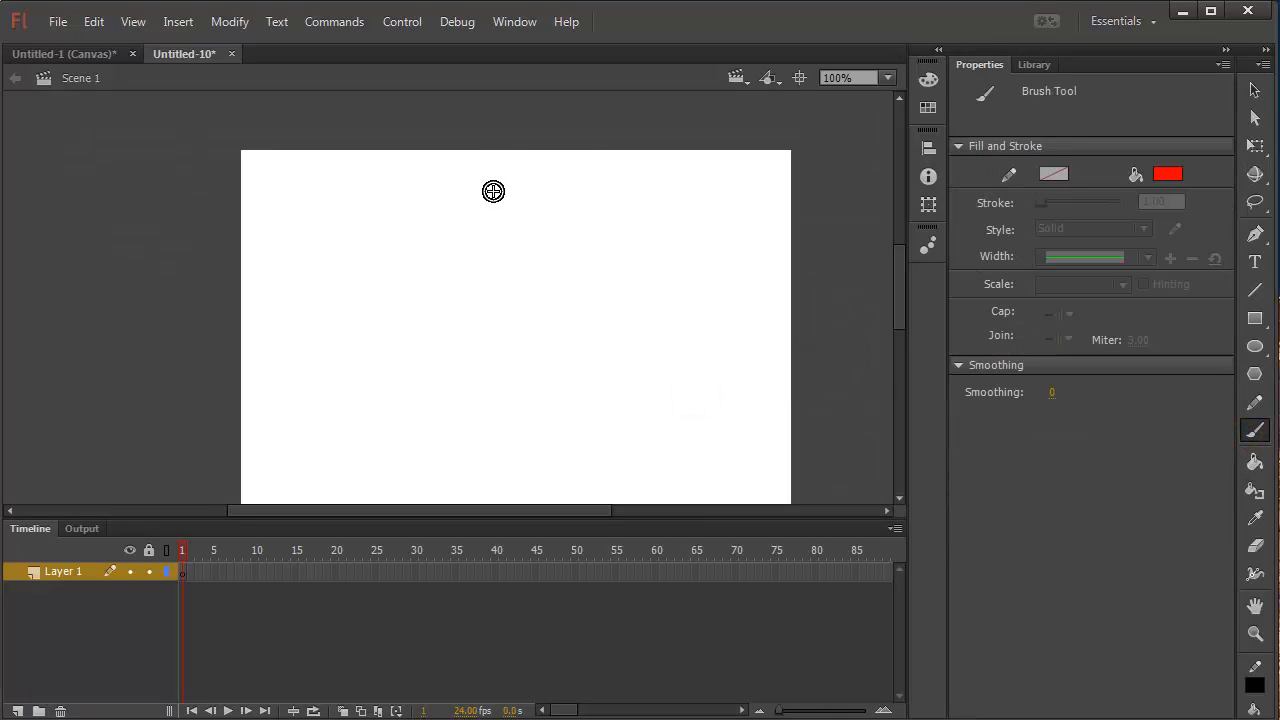
left_click(1160, 178)
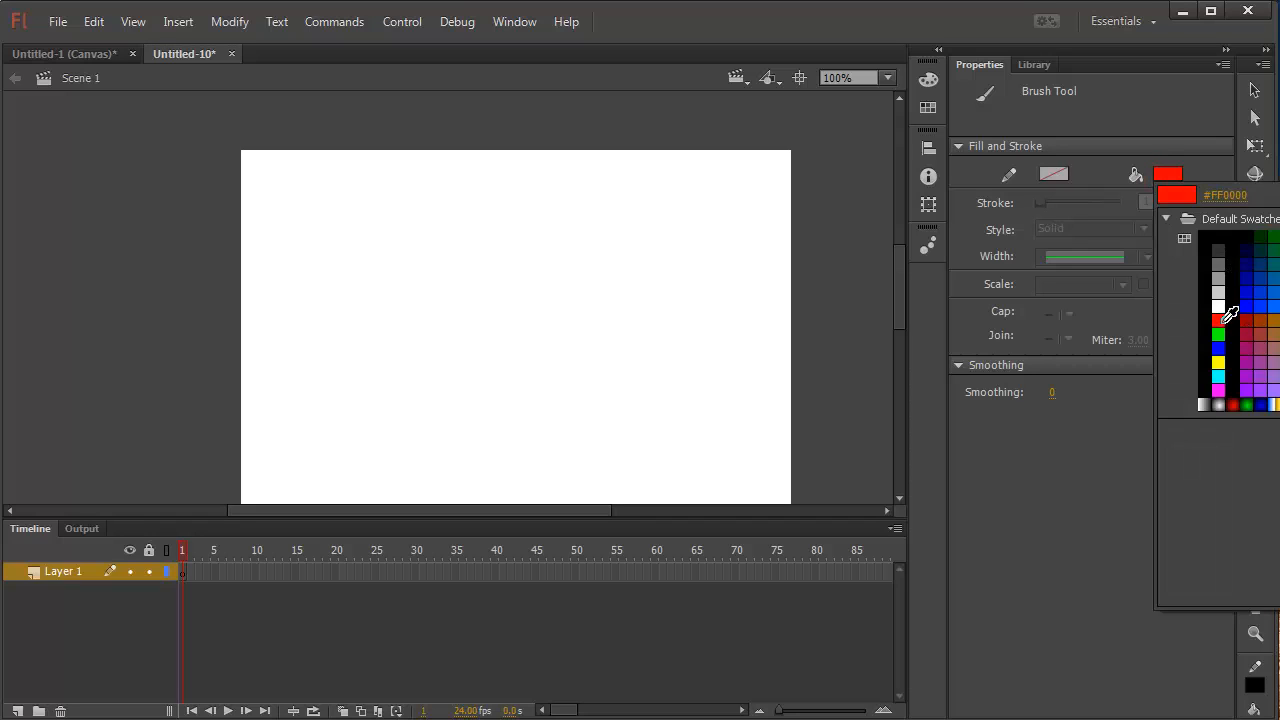
left_click(1222, 321)
mouse_move(506, 187)
left_mouse_down()
mouse_move(456, 205)
mouse_move(457, 266)
mouse_move(526, 235)
mouse_move(510, 201)
mouse_move(495, 250)
mouse_move(459, 251)
mouse_move(461, 234)
mouse_move(472, 254)
mouse_move(464, 226)
mouse_move(486, 259)
mouse_move(490, 221)
mouse_move(511, 244)
left_mouse_up()
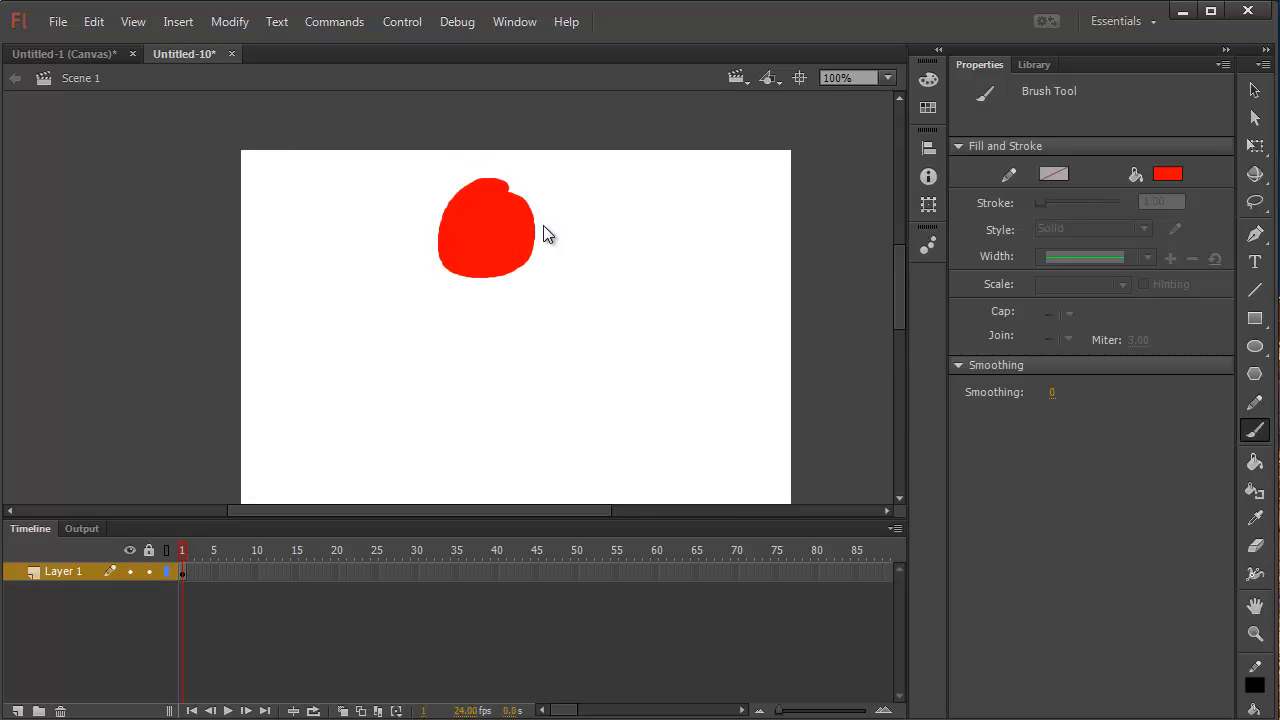
Shrink the timeline to show the whole stage, and replace the large ball with a smaller red one near the upper edge.
left_click_drag(517, 518, 518, 584)
key("ctrl+z")
key("ctrl+z")
key("ctrl+z")
key("ctrl+z")
key("ctrl+z")
key("ctrl+z")
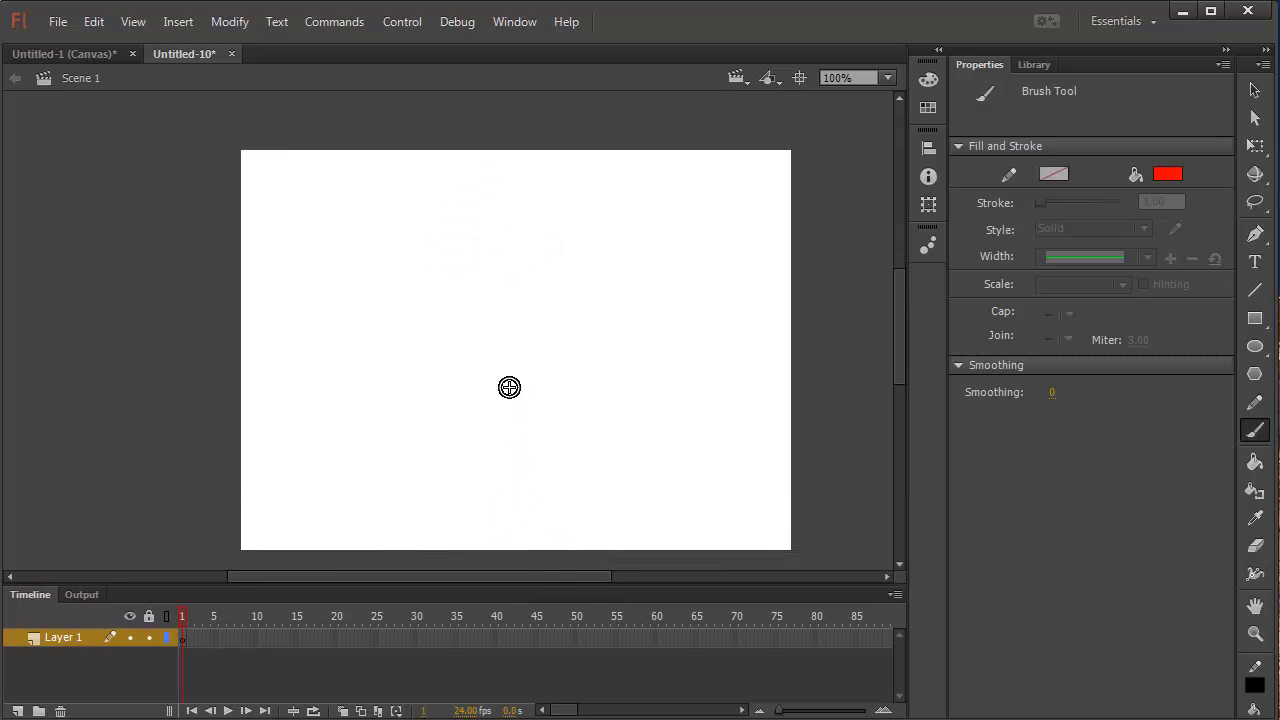
left_click_drag(500, 180, 484, 204)
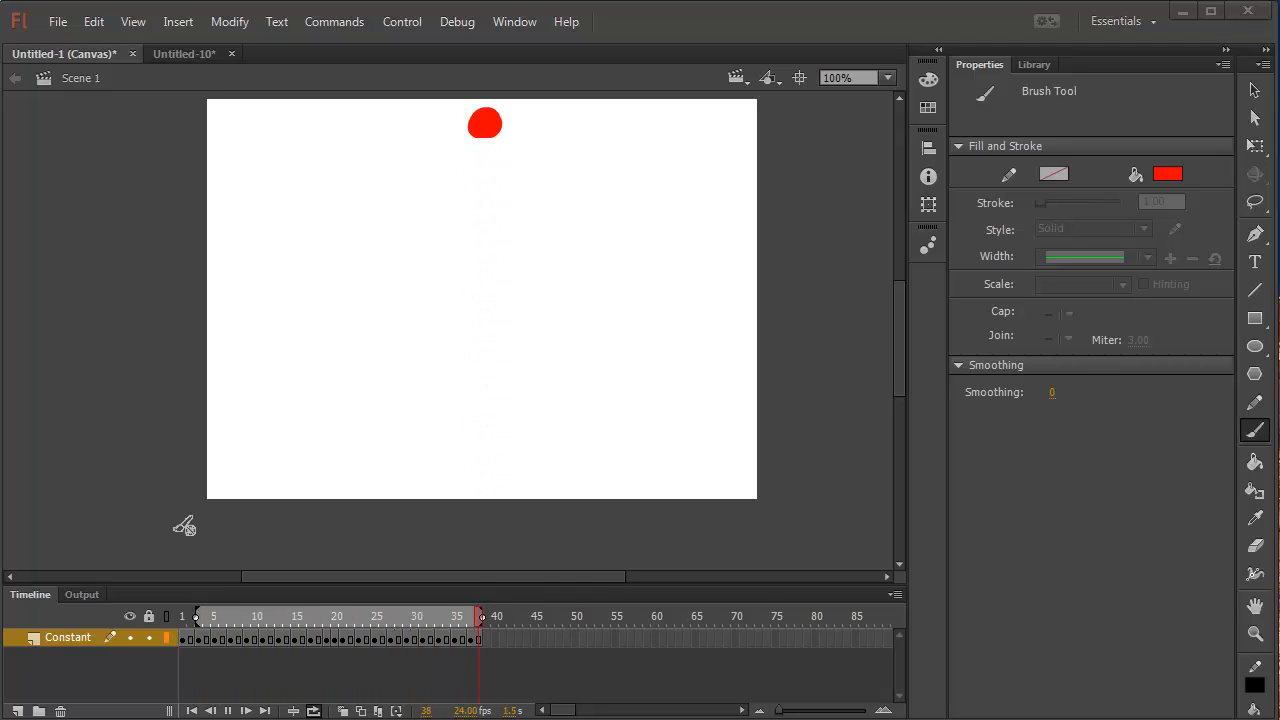
Play the finished ball animation in the Untitled-1 document from its start and stop the playback.
left_click(185, 616)
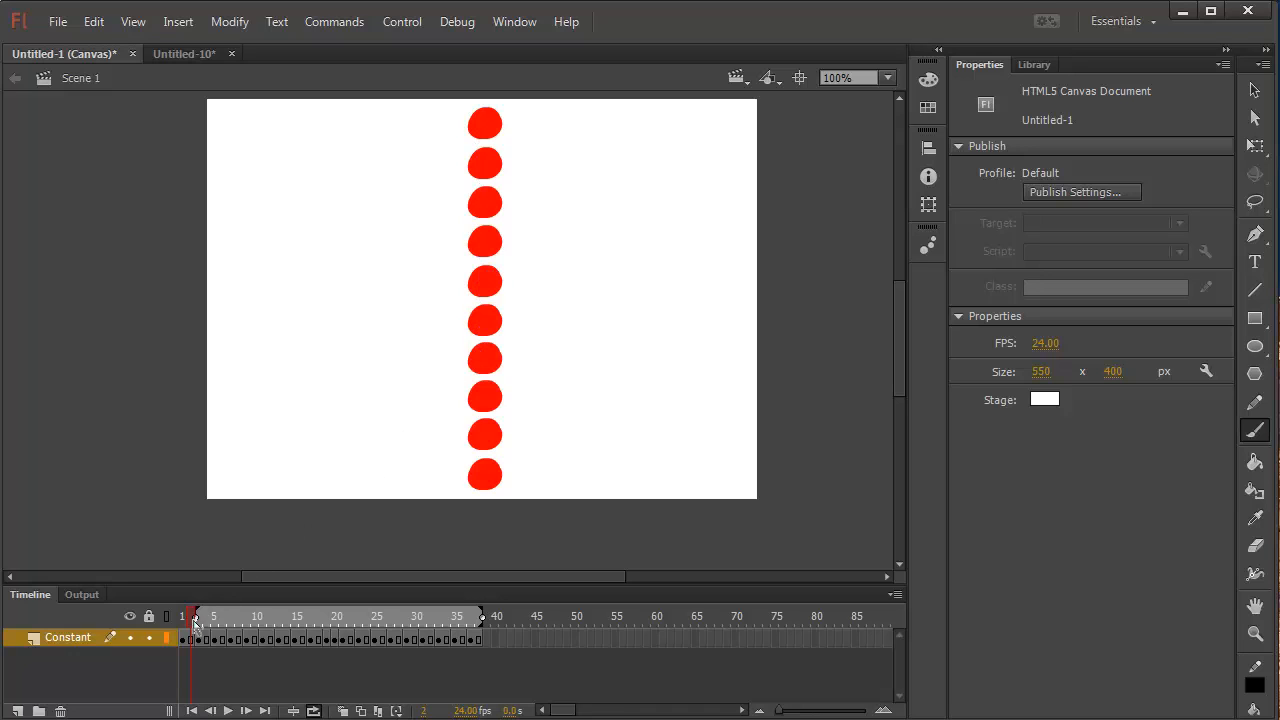
left_click(227, 710)
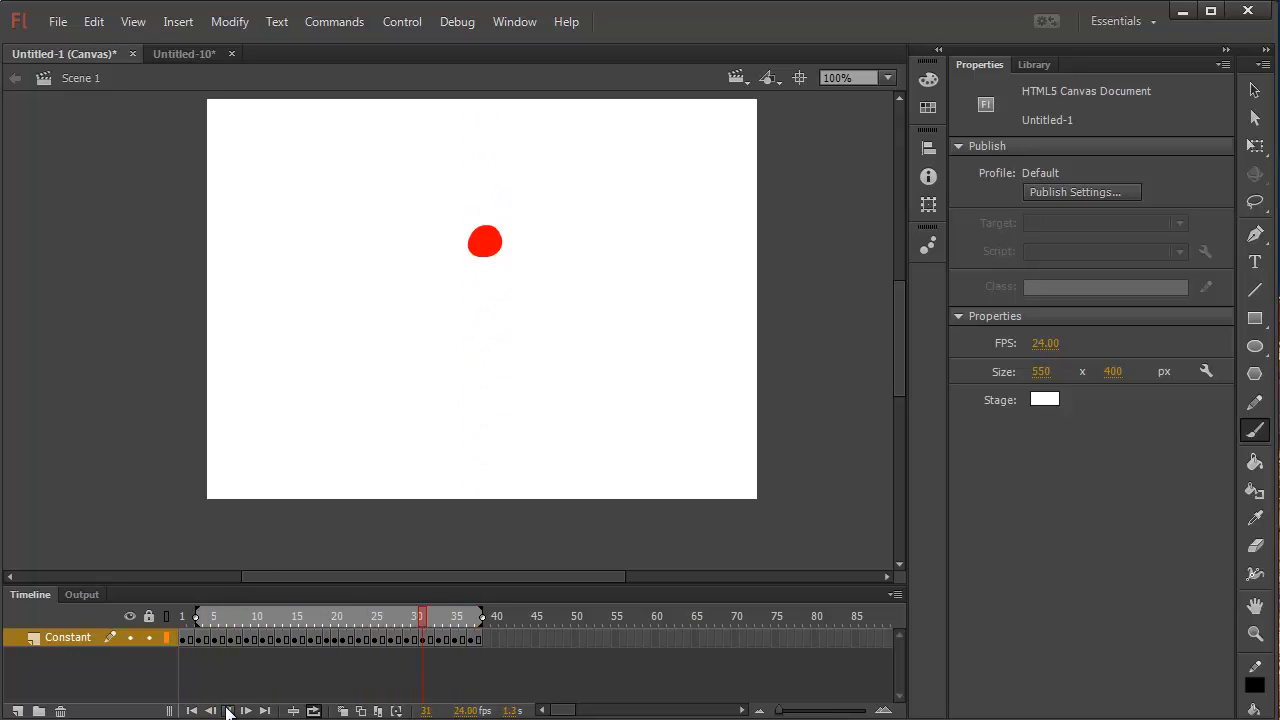
left_click(228, 710)
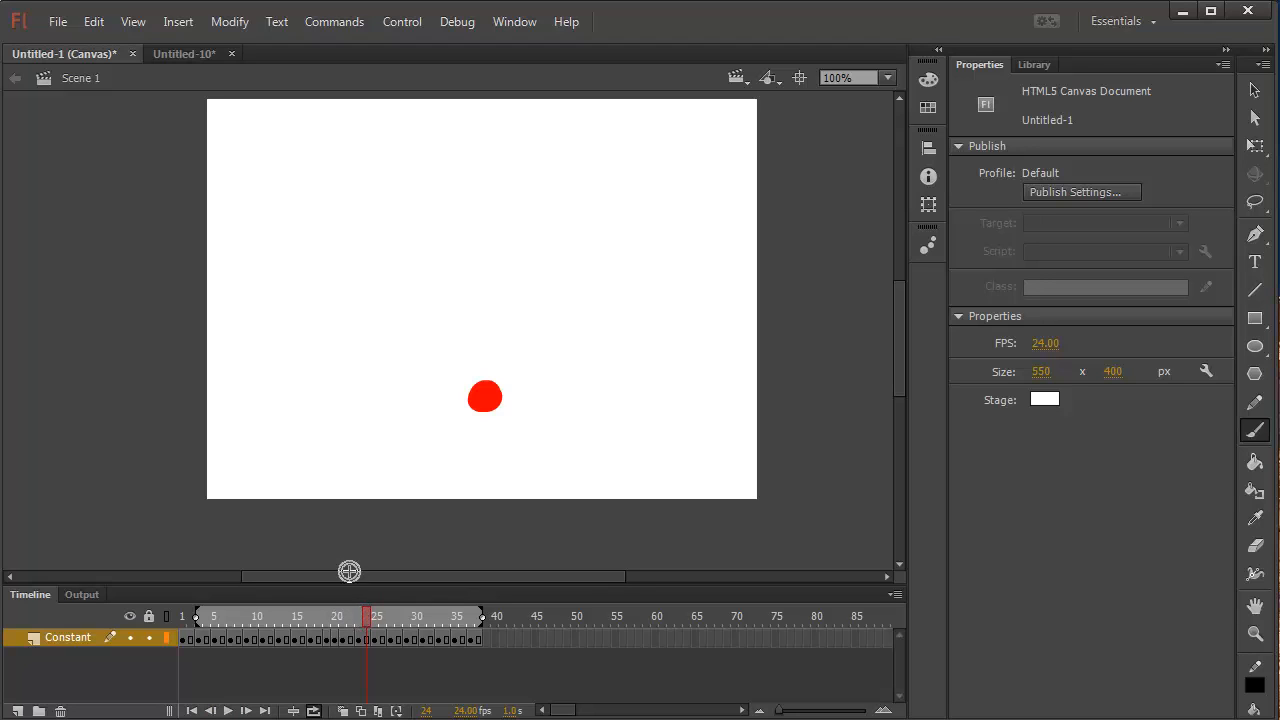
Return to the Untitled-10 document and insert a keyframe at frame 13 of Layer 1.
left_click(174, 55)
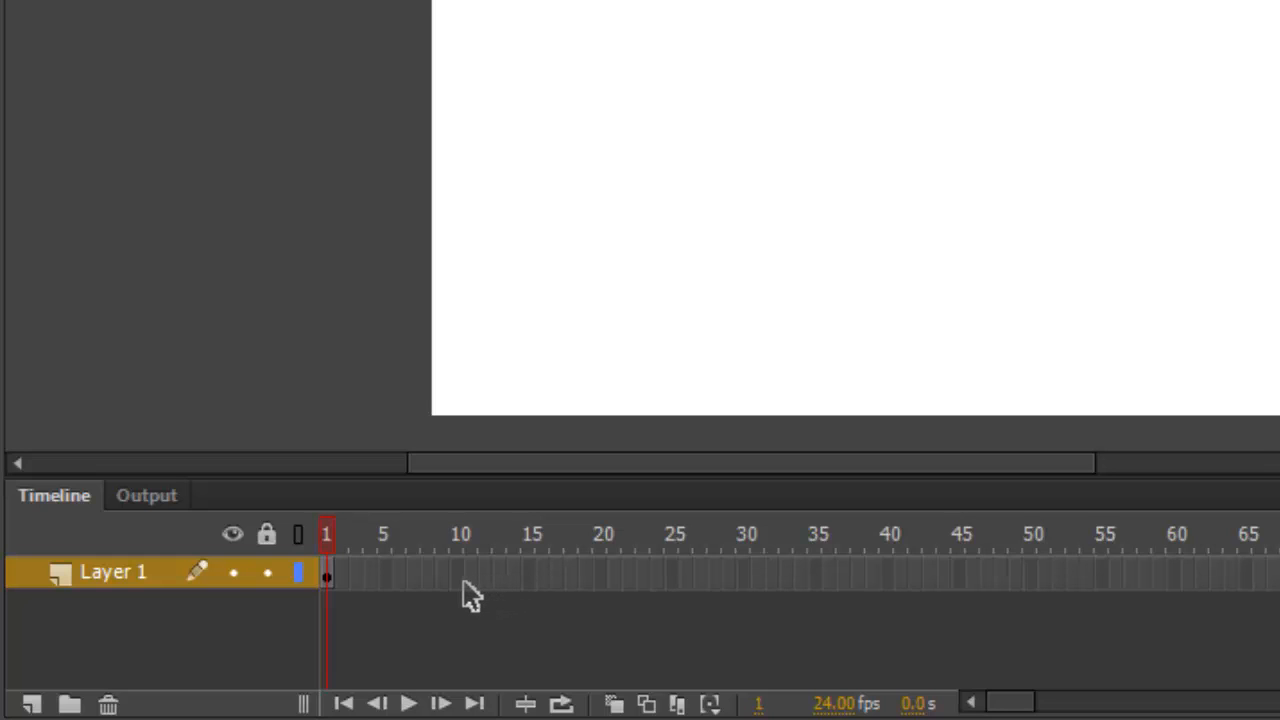
left_click(500, 578)
left_click_drag(500, 568, 507, 574)
key("F6")
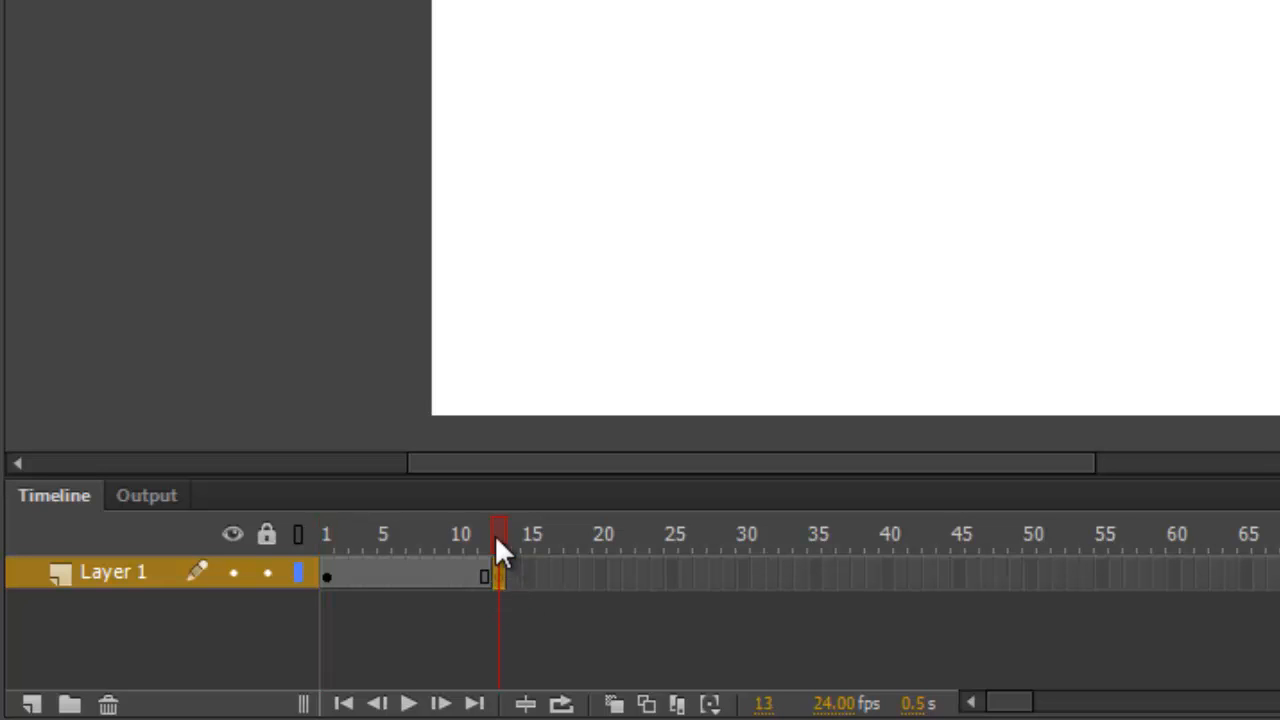
Examine the held frames 2 to 12 of Layer 1 with the playhead at frame 12.
left_click(522, 594)
left_click_drag(338, 578, 484, 576)
left_click(481, 537)
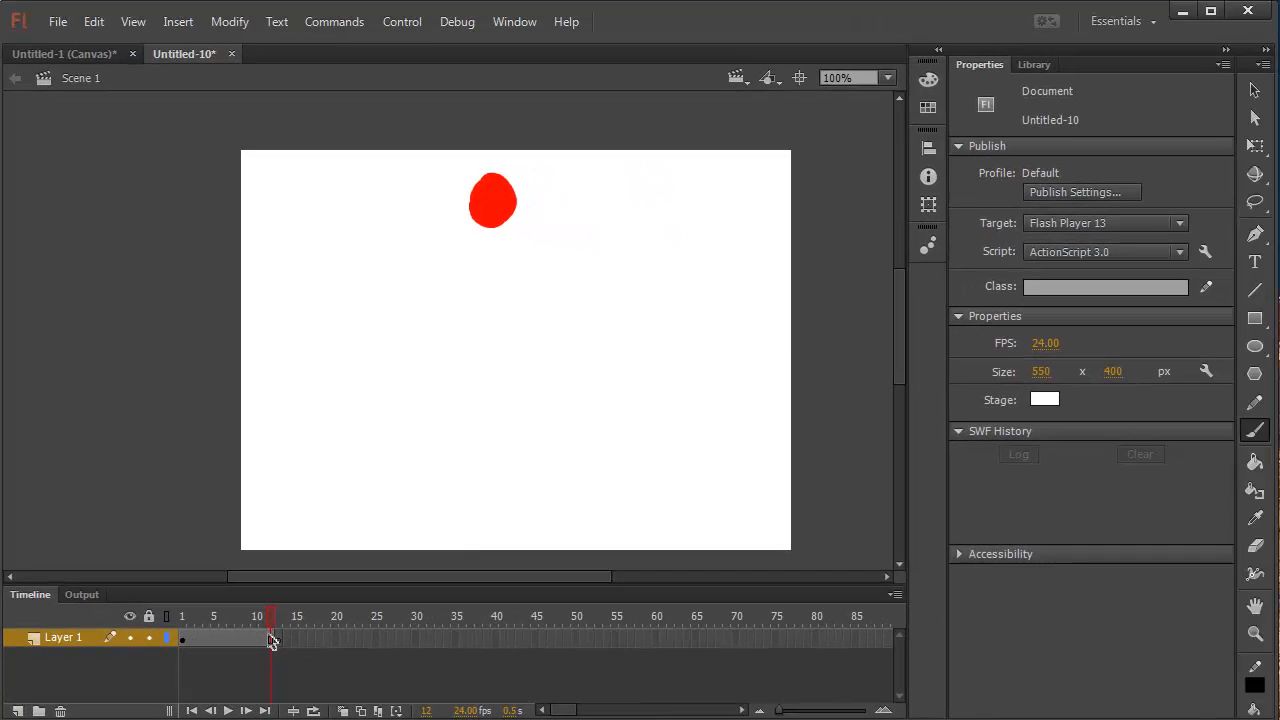
Examine Layer 1's first keyframe and its held frames by moving the playhead between frame 1 and the later frames.
left_click_drag(271, 640, 181, 640)
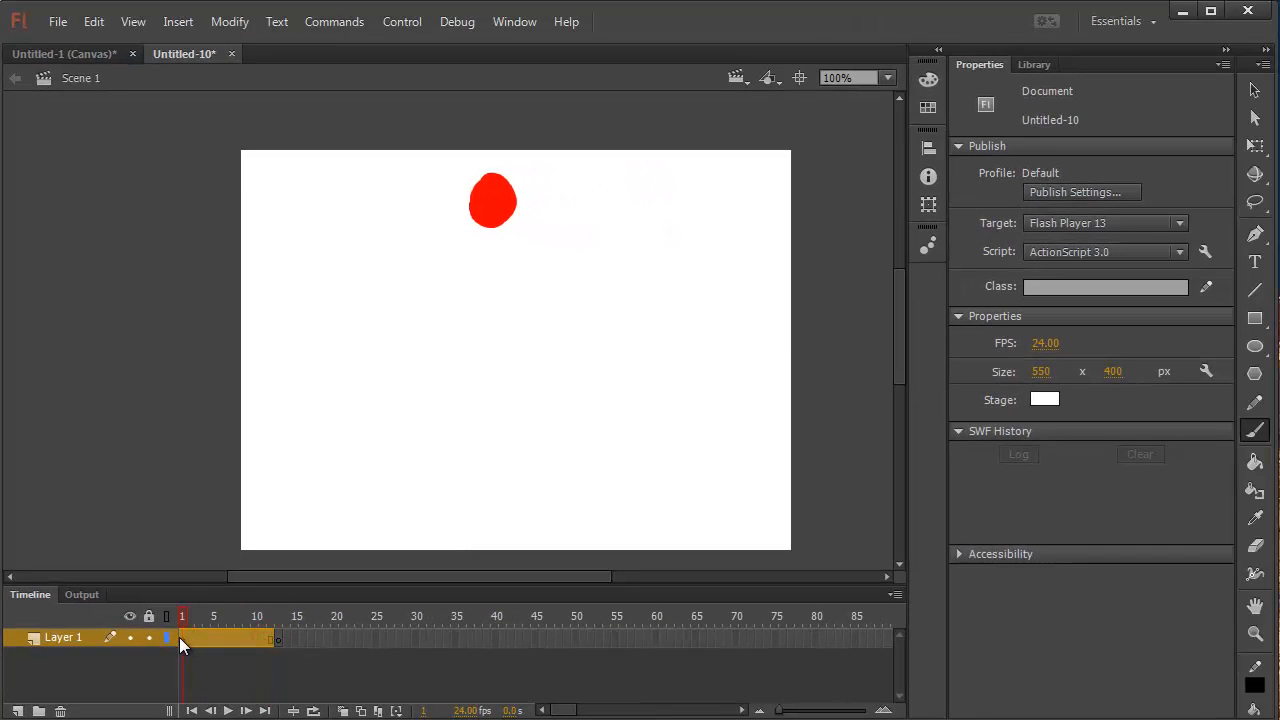
left_click(203, 637)
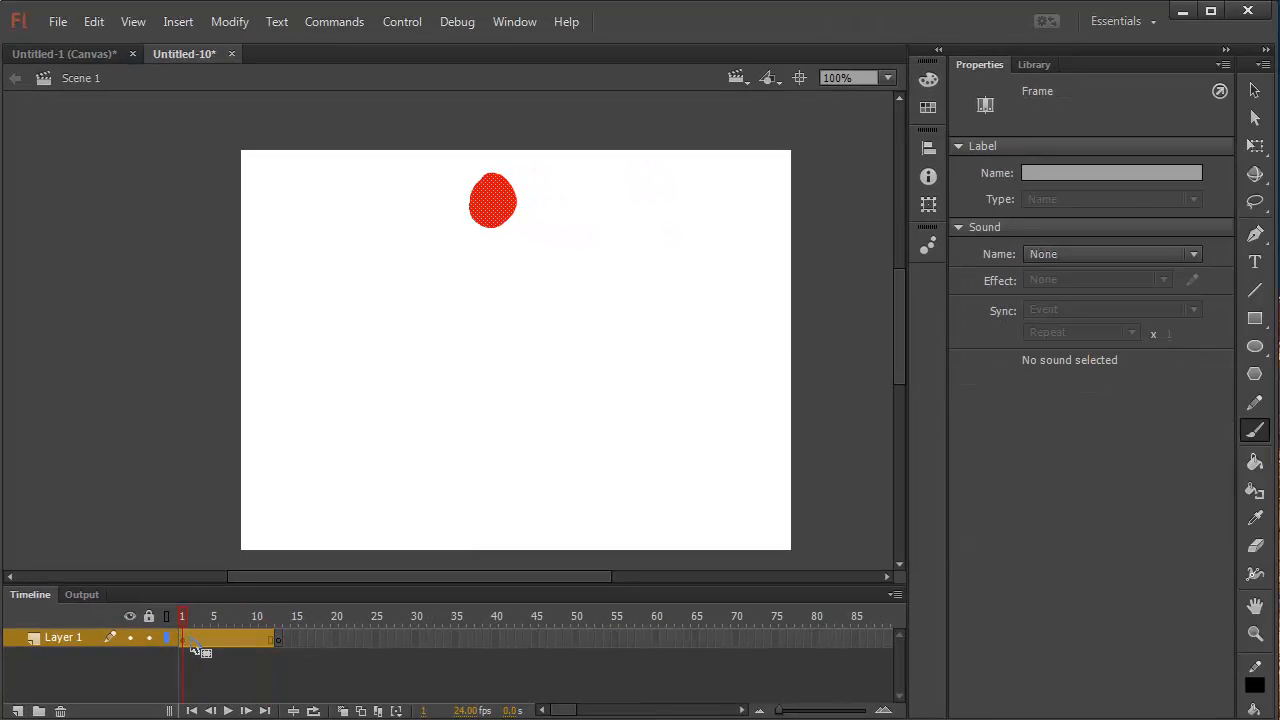
left_click(220, 617)
left_click(257, 652)
Draw a small red test square on held frame 10 with the Rectangle tool and delete it again.
left_click(256, 640)
left_click(1243, 319)
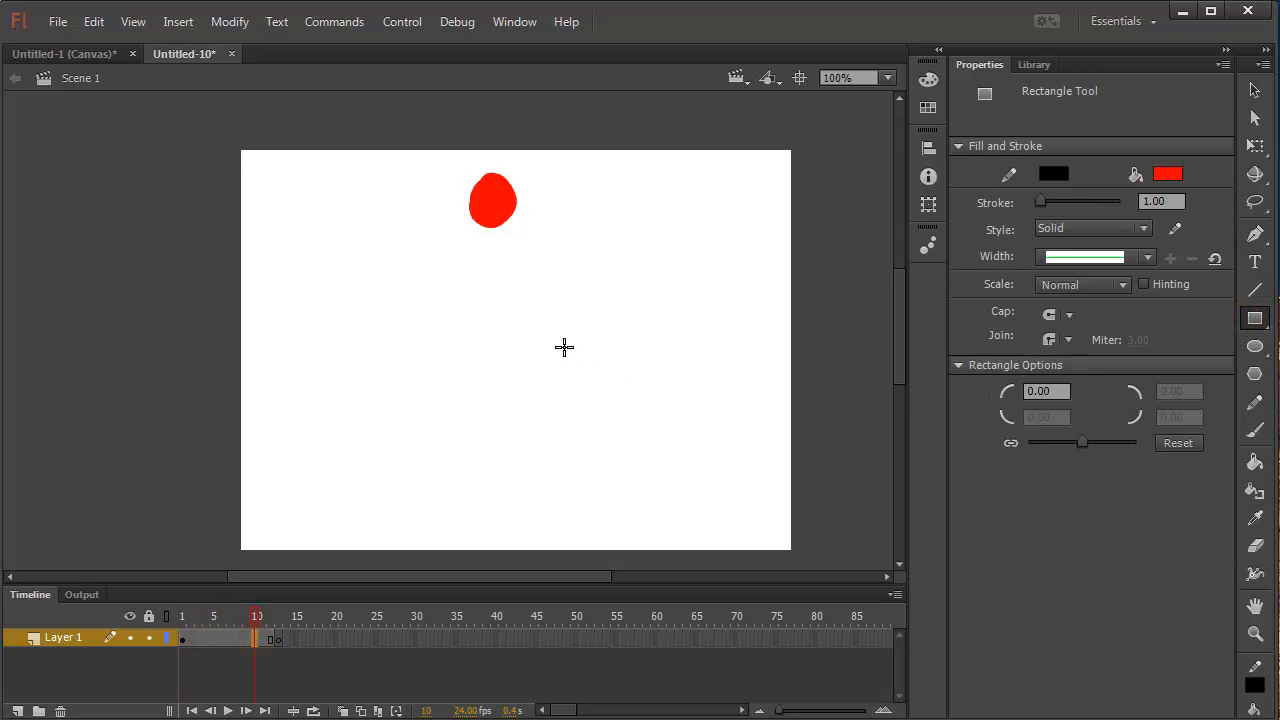
left_click_drag(590, 343, 645, 397)
mouse_move(257, 617)
left_mouse_down()
mouse_move(213, 620)
mouse_move(278, 622)
mouse_move(267, 622)
left_mouse_up()
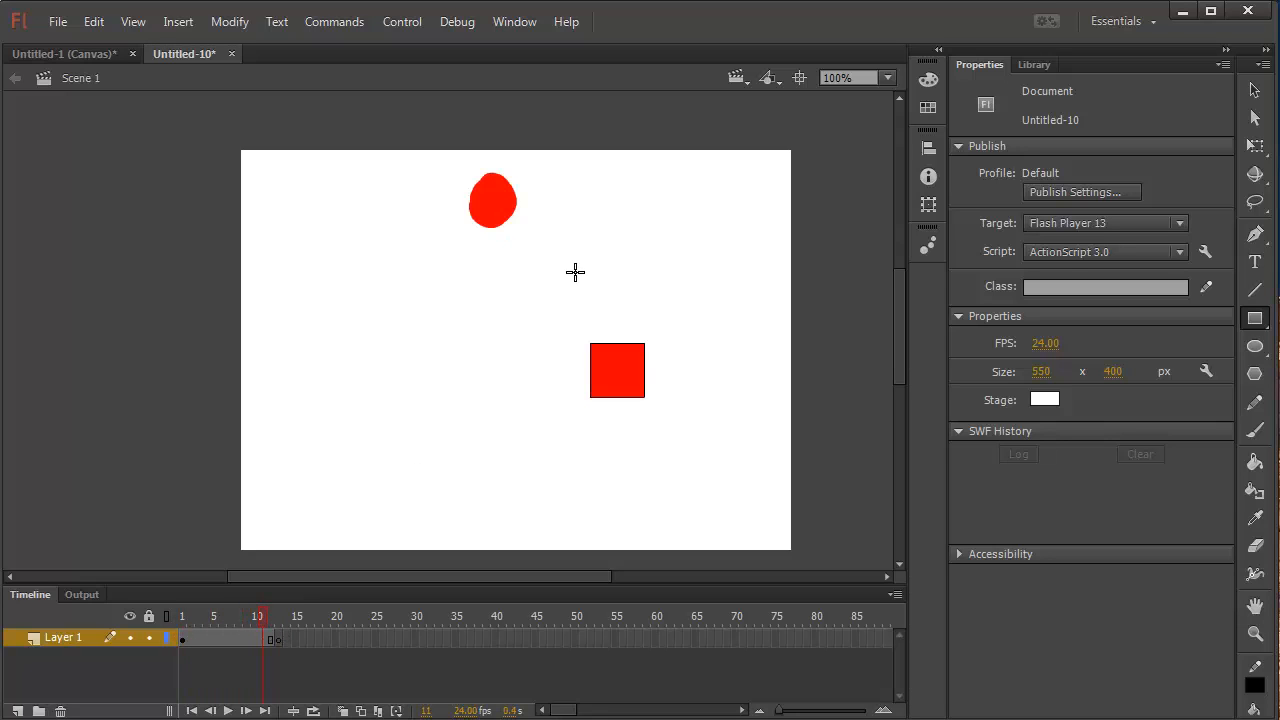
left_click_drag(569, 298, 657, 414)
key("Delete")
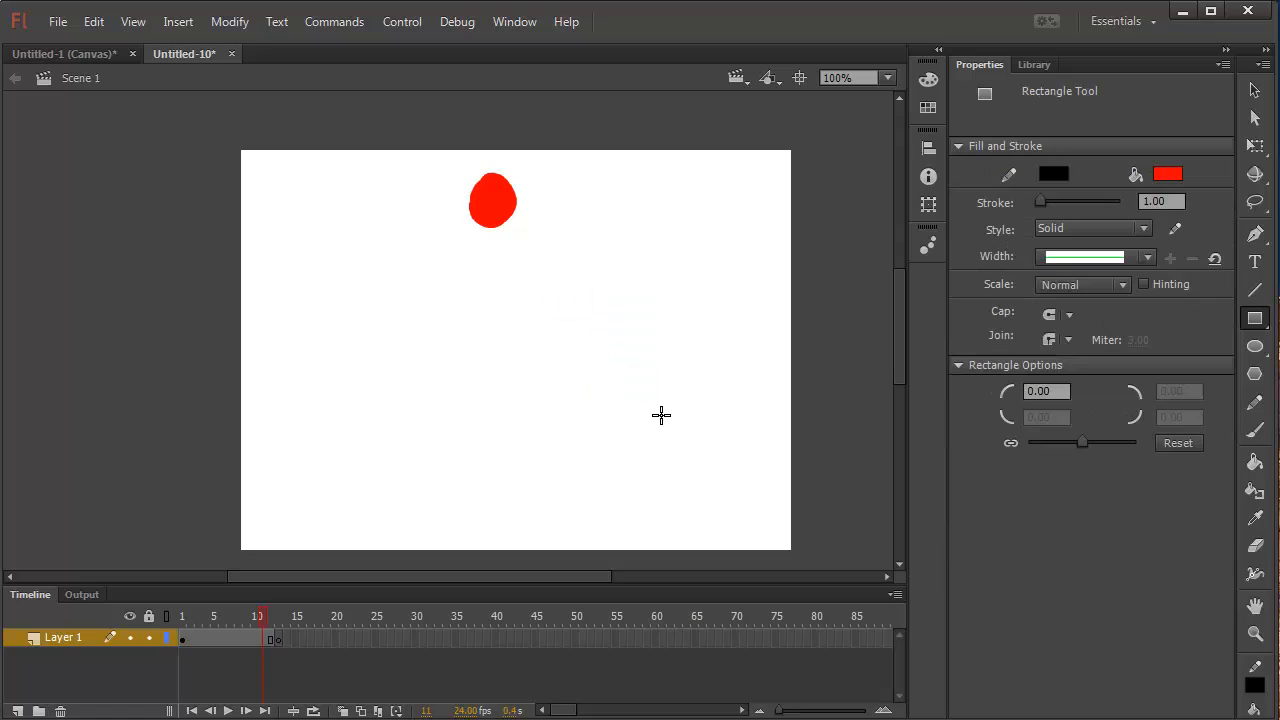
Turn on onion skinning at frame 13 and set its range from frame 6 to frame 13.
left_click(277, 640)
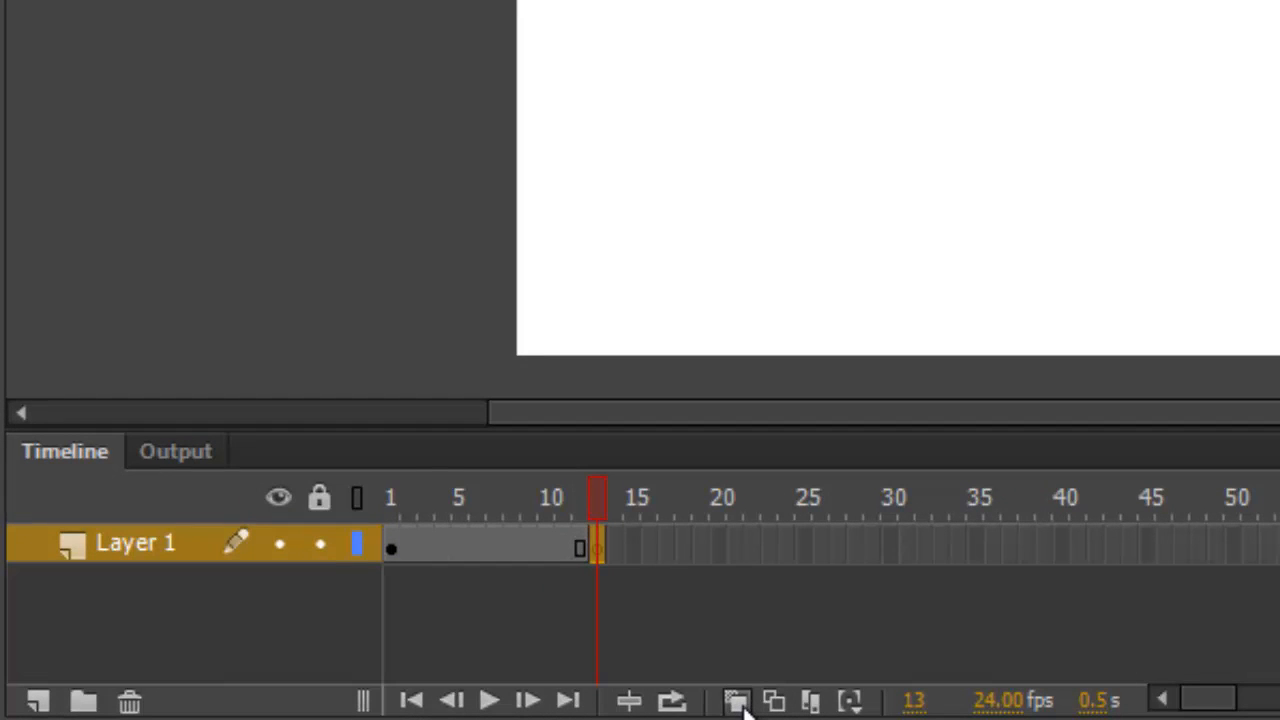
left_click(738, 701)
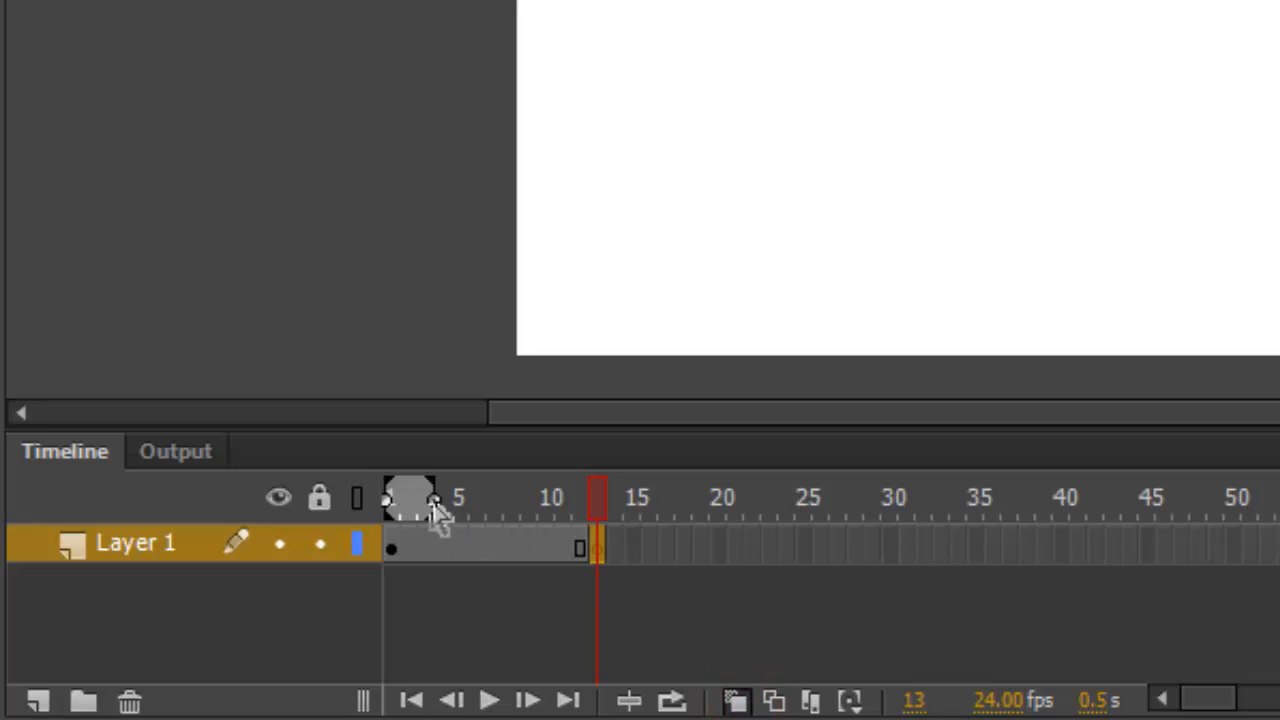
left_click_drag(435, 500, 604, 499)
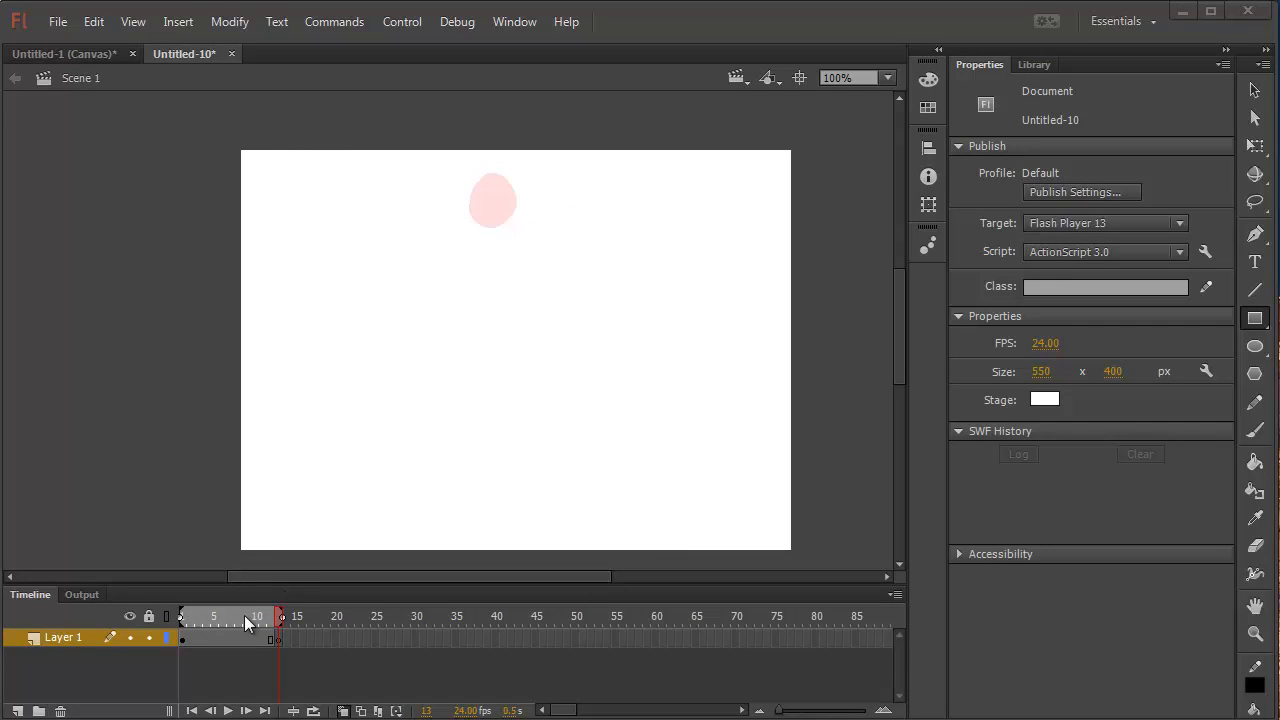
left_click_drag(181, 620, 208, 618)
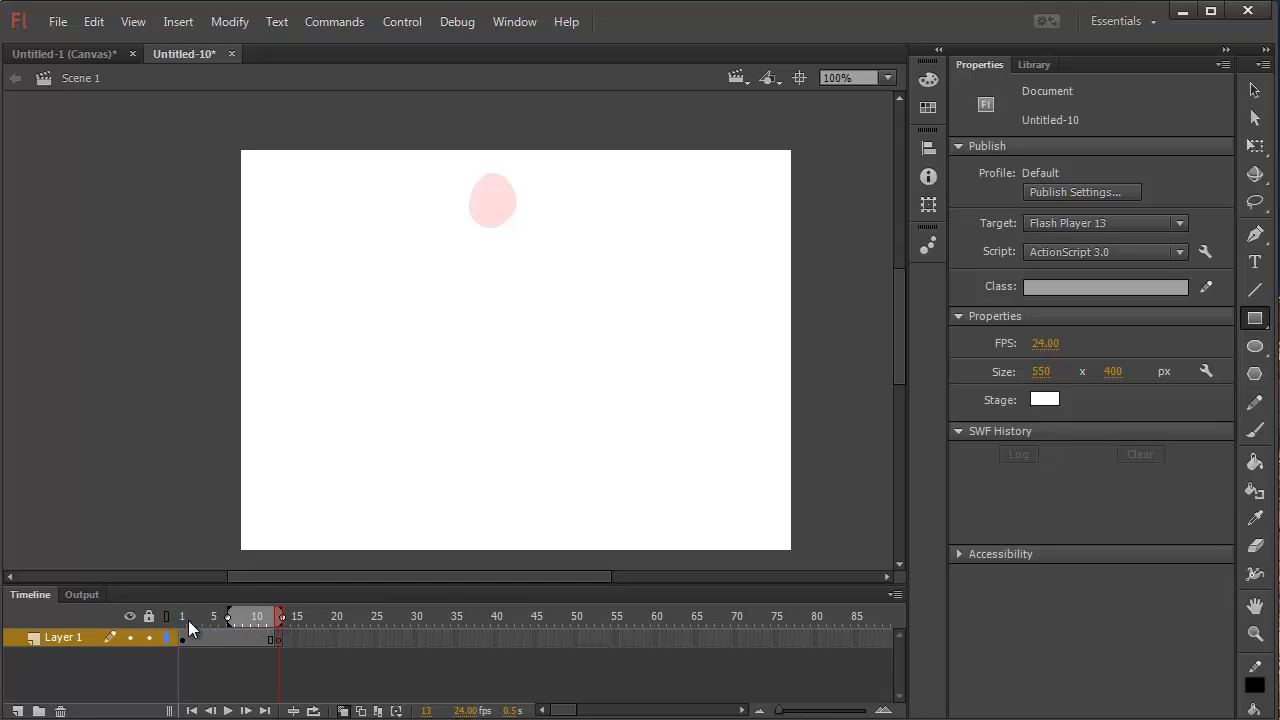
left_click_drag(170, 619, 223, 622)
Paint a flattened red ball near the stage's lower edge on frame 13 and thin its shape with the Eraser.
left_click(1256, 430)
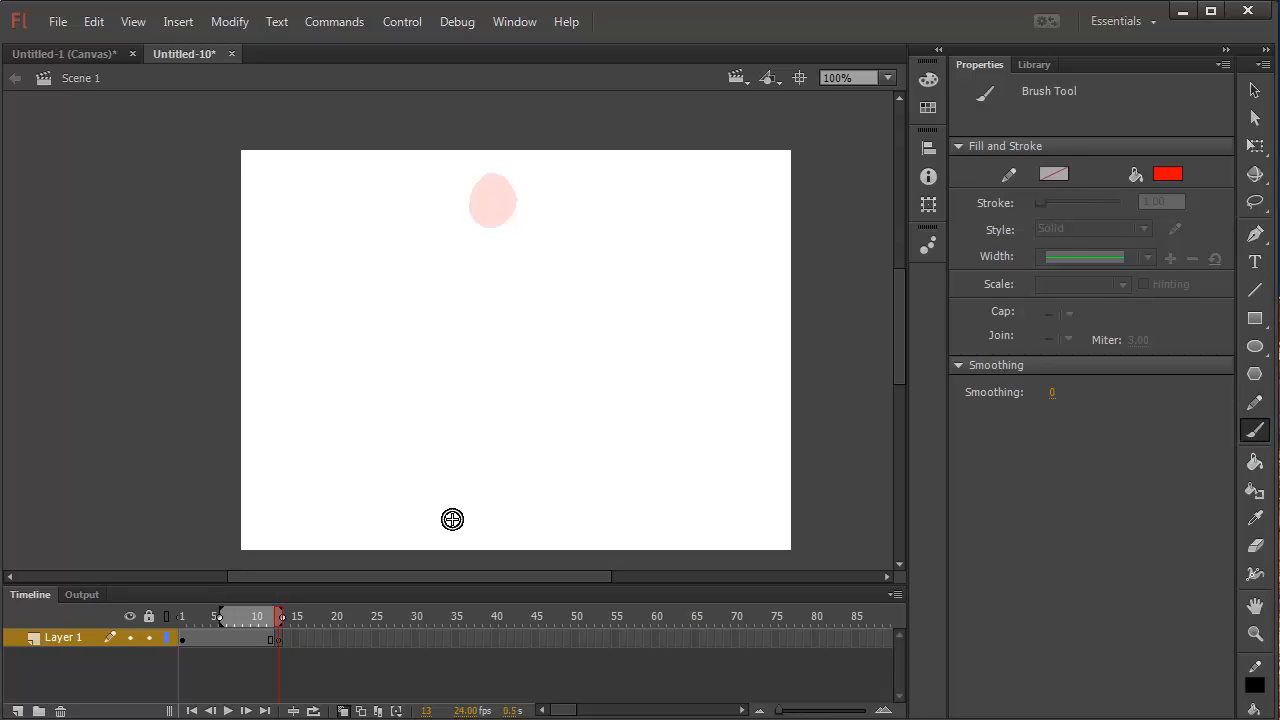
mouse_move(451, 517)
left_mouse_down()
mouse_move(530, 524)
mouse_move(538, 508)
mouse_move(476, 499)
mouse_move(453, 506)
mouse_move(455, 518)
mouse_move(525, 515)
mouse_move(468, 518)
mouse_move(485, 500)
left_mouse_up()
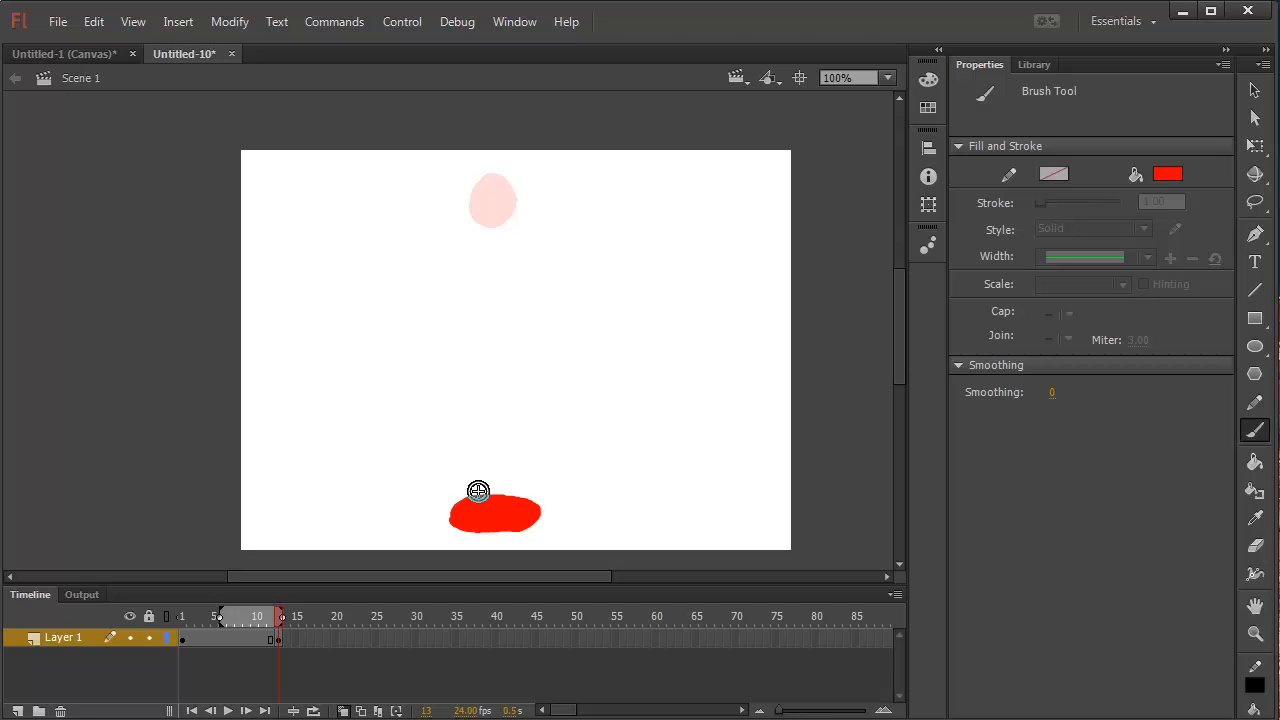
key("e")
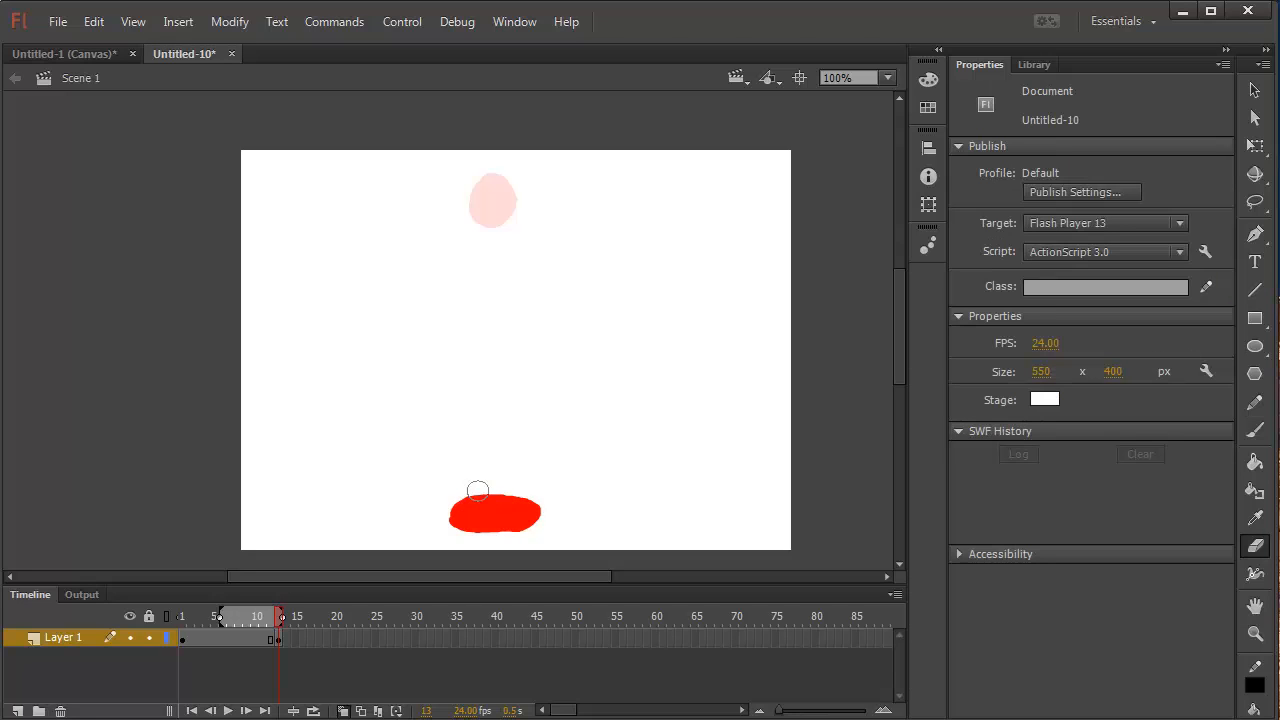
mouse_move(459, 497)
left_mouse_down()
mouse_move(443, 523)
mouse_move(497, 486)
mouse_move(480, 489)
mouse_move(543, 526)
mouse_move(510, 547)
mouse_move(480, 494)
mouse_move(437, 523)
mouse_move(443, 500)
mouse_move(518, 484)
left_mouse_up()
key("ctrl+z")
key("b")
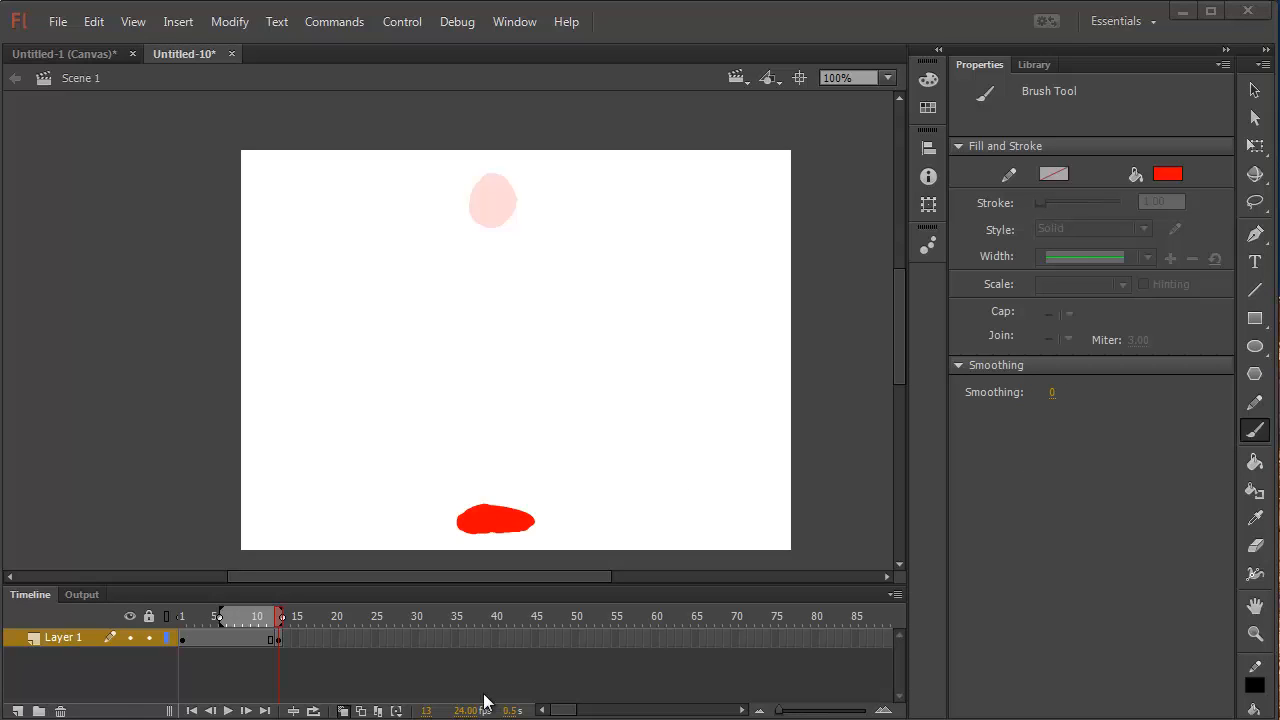
Extend the onion skin range to cover frames 1 to 13 and place the playhead at frame 7.
left_click(280, 617)
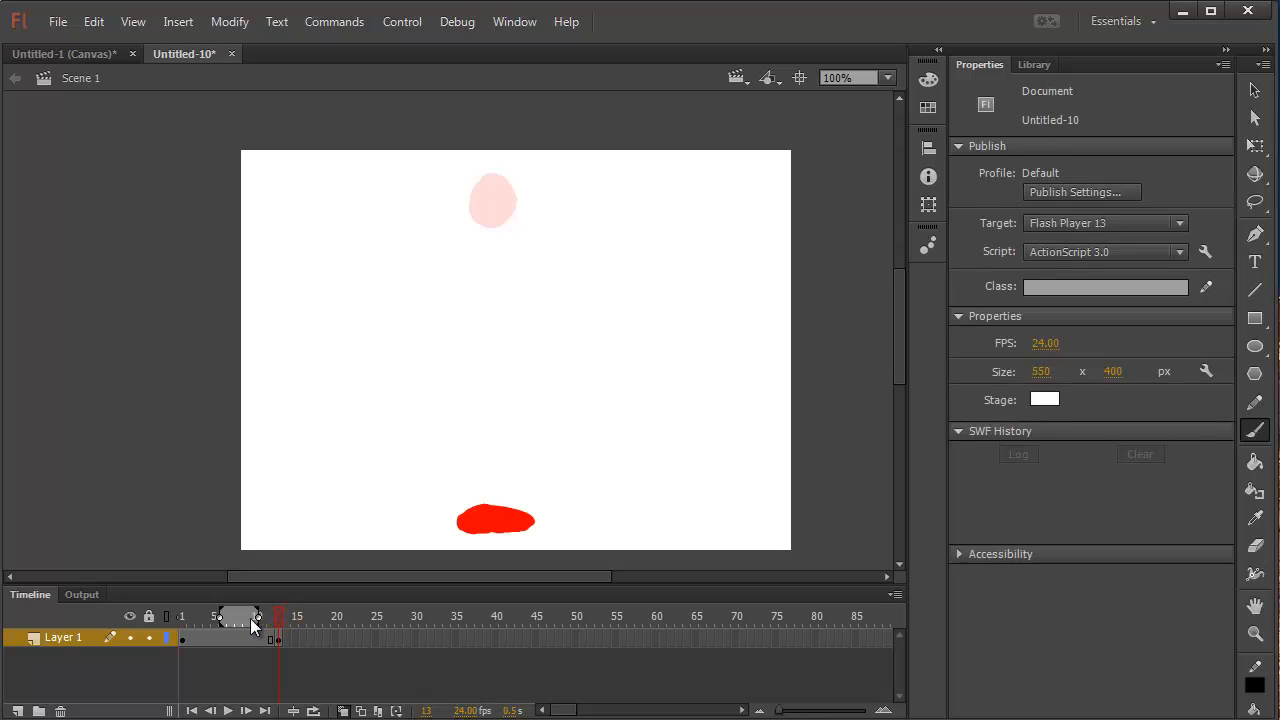
left_click_drag(276, 618, 238, 625)
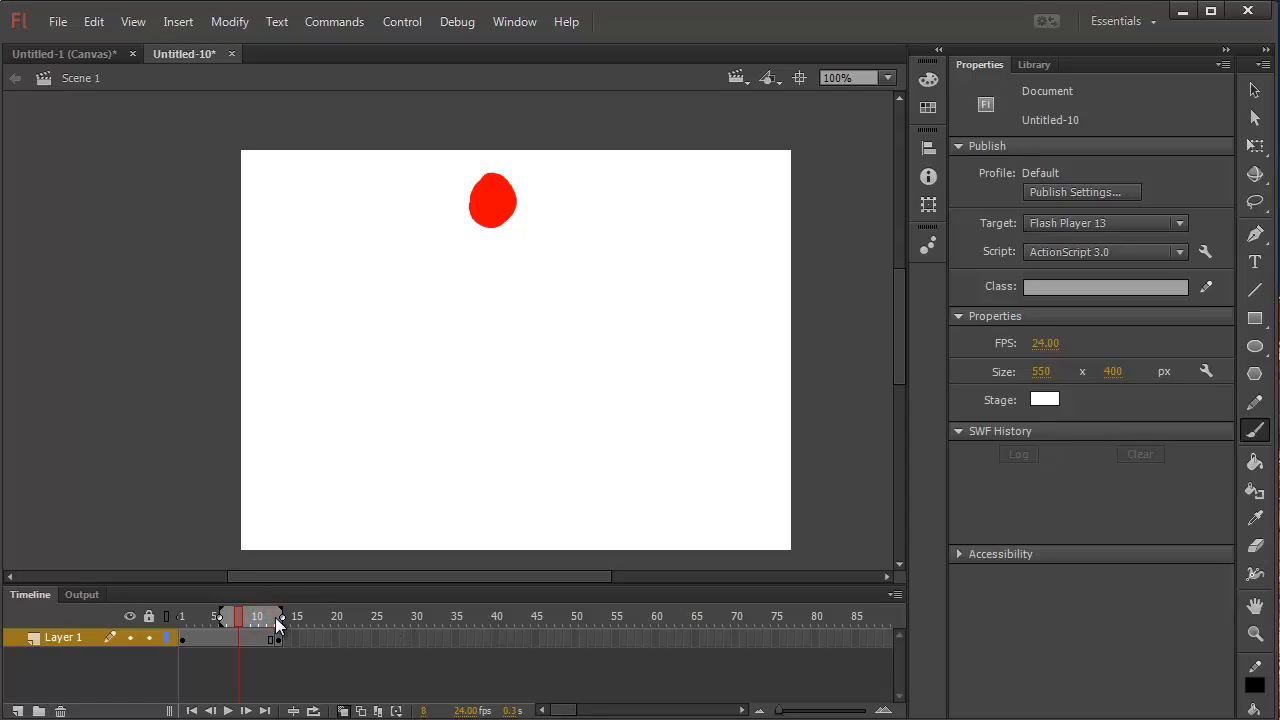
left_click(275, 617)
left_click_drag(220, 617, 180, 617)
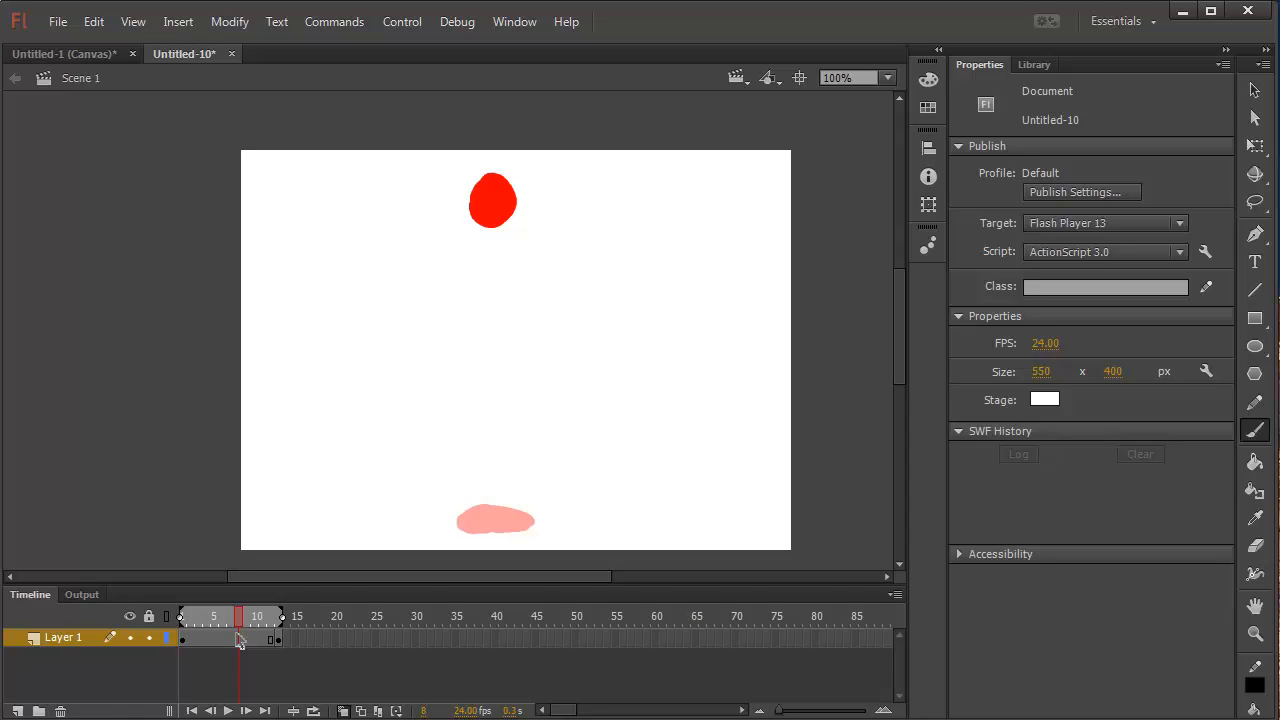
left_click_drag(237, 620, 229, 620)
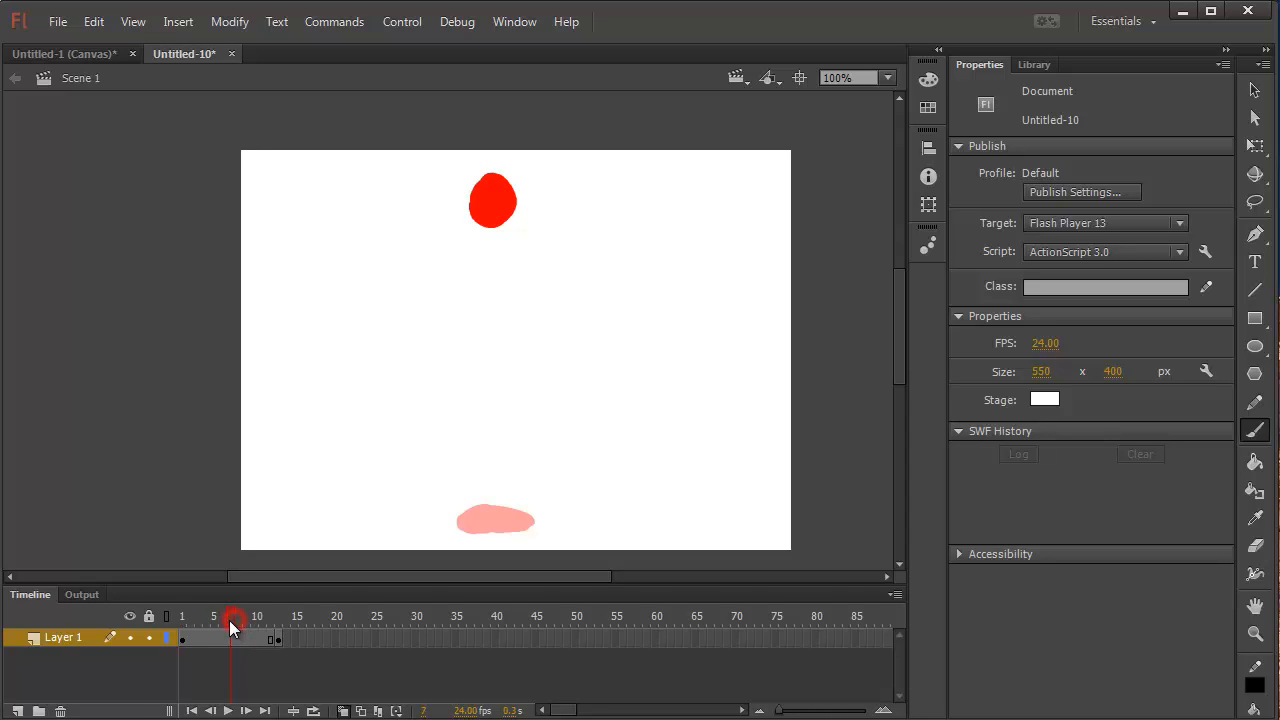
Add a new layer above Layer 1, naming the original layer Ball and the new one Chart.
left_click(18, 712)
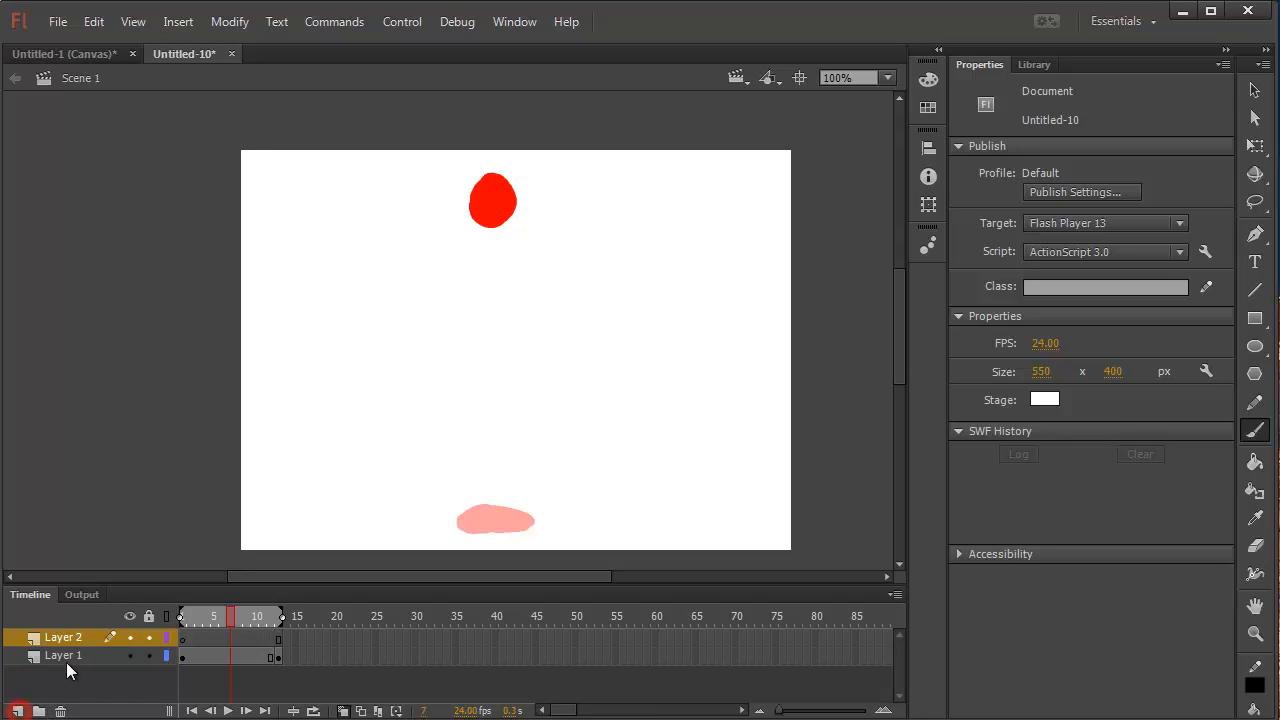
double_click(66, 656)
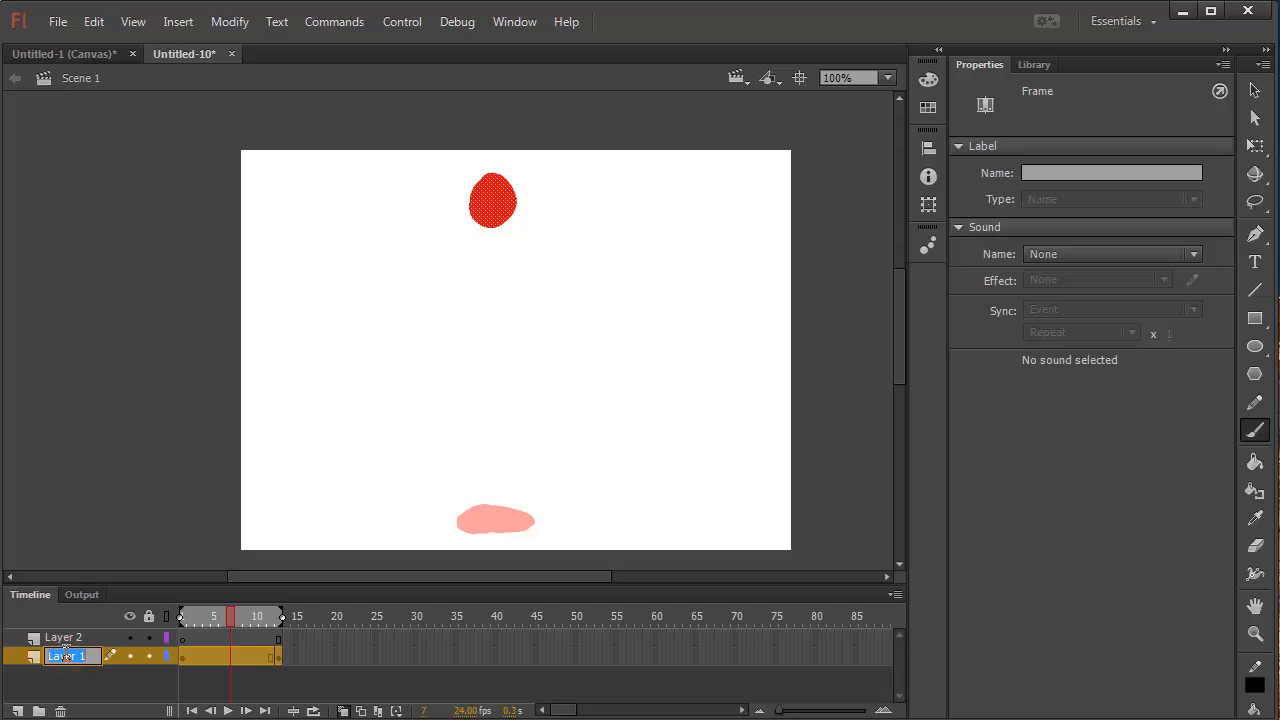
type("Ball")
double_click(58, 638)
type("Ca")
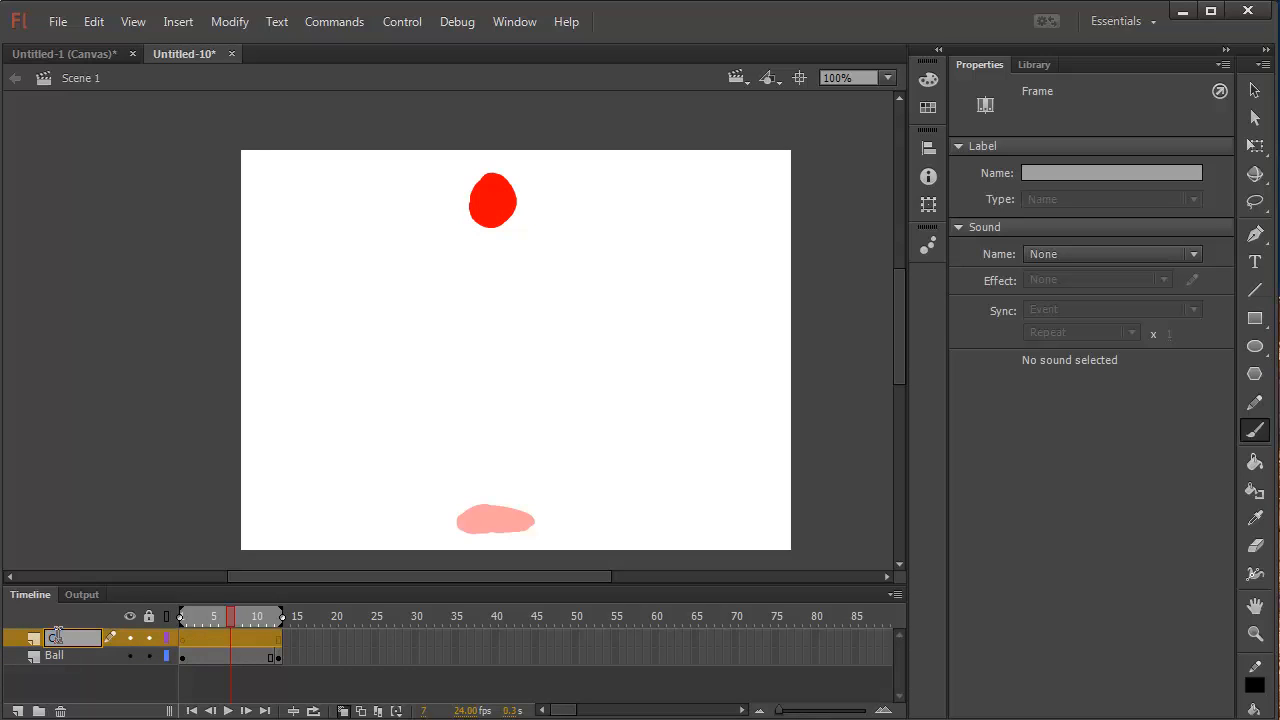
type("hart")
key("Return")
Try locking and unlocking the Ball layer to compare its onion skin display, leaving it locked.
left_click(149, 656)
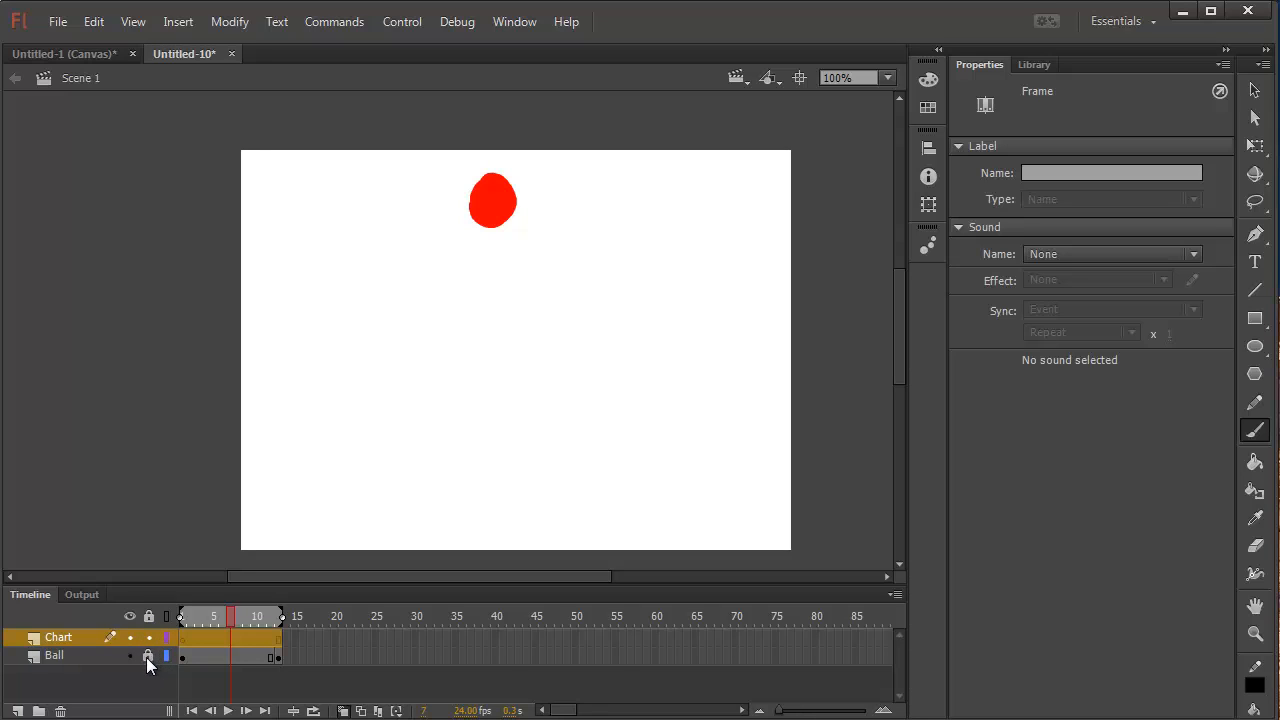
left_click(148, 655)
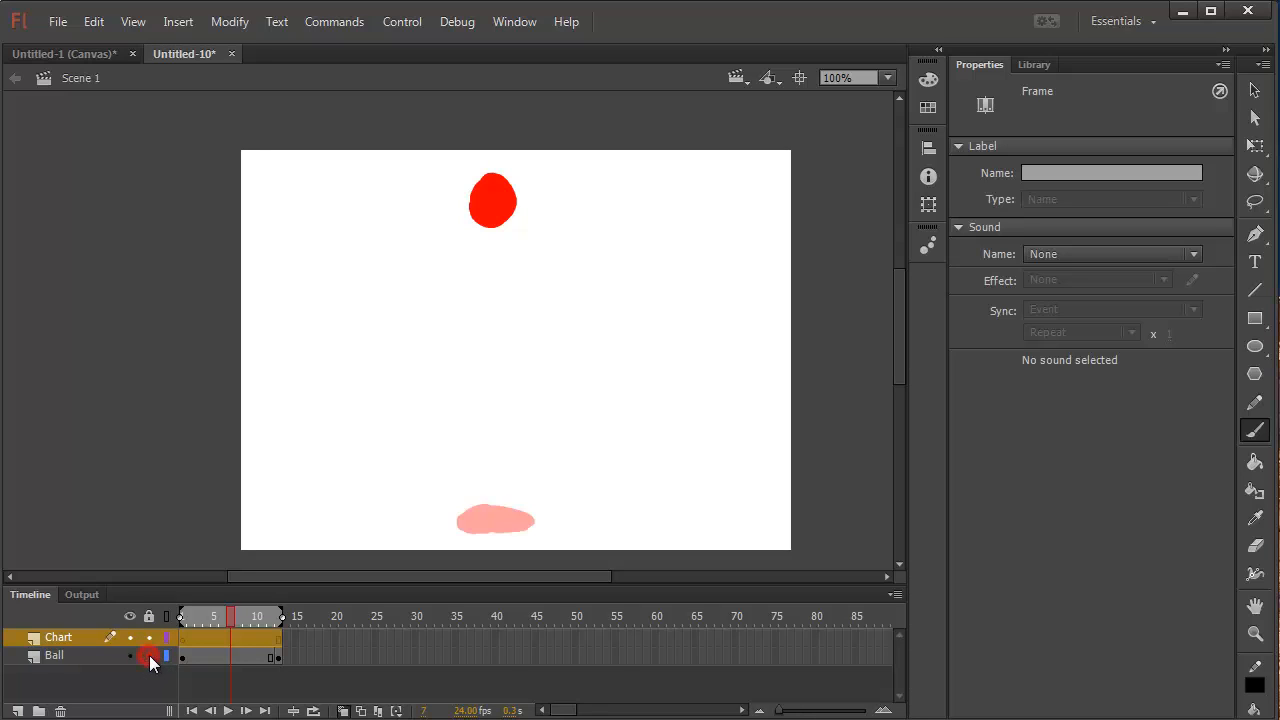
left_click(148, 655)
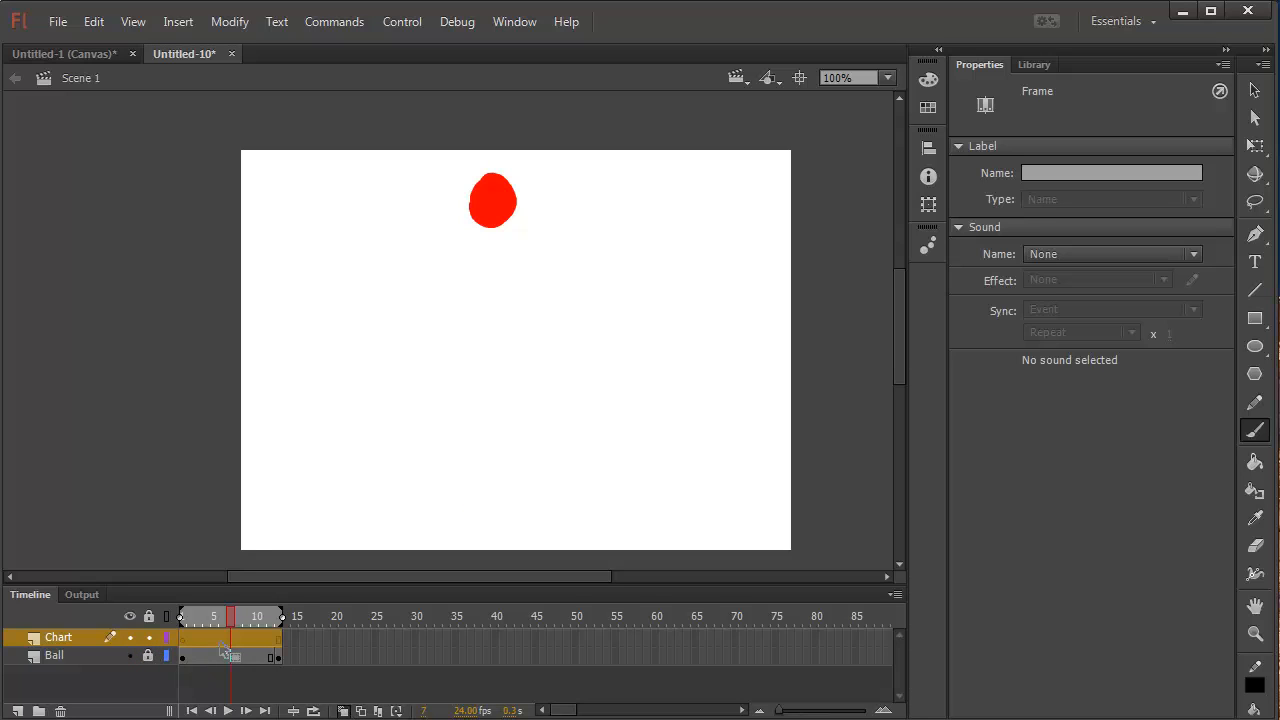
Set the Brush tool's fill colour to black and select frame 1 of the Chart layer.
left_click_drag(212, 620, 179, 615)
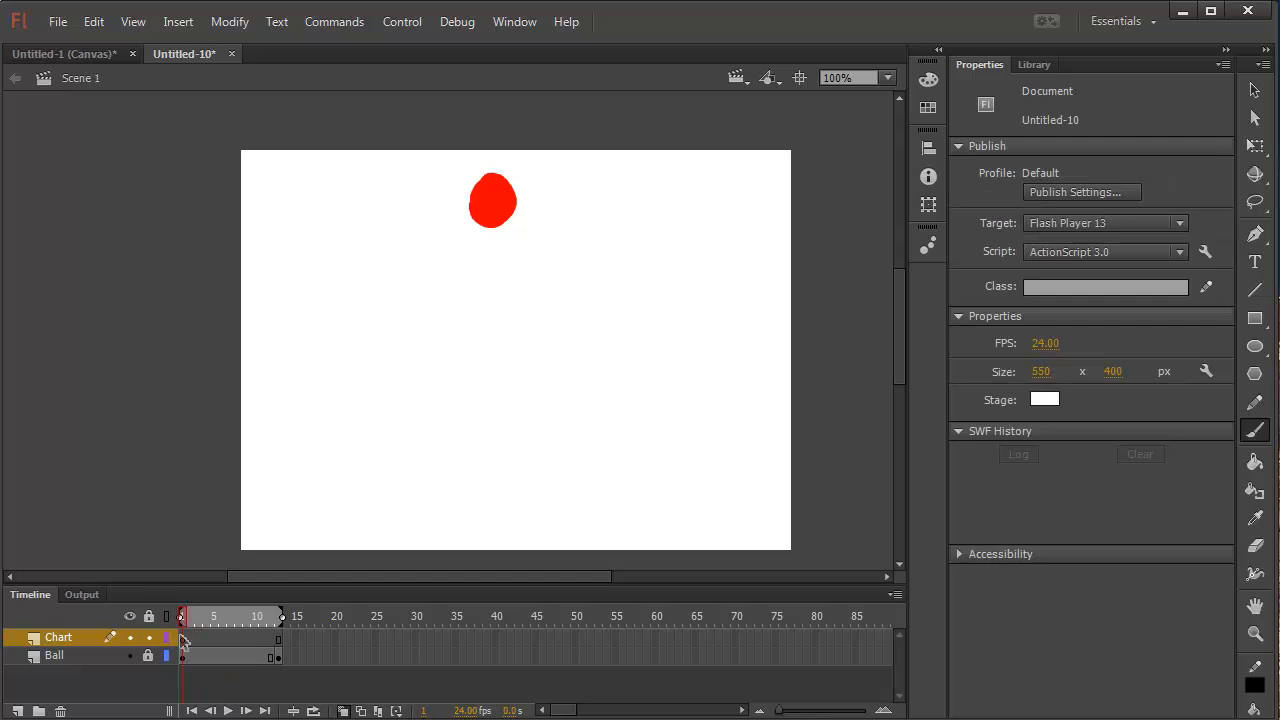
left_click(187, 646)
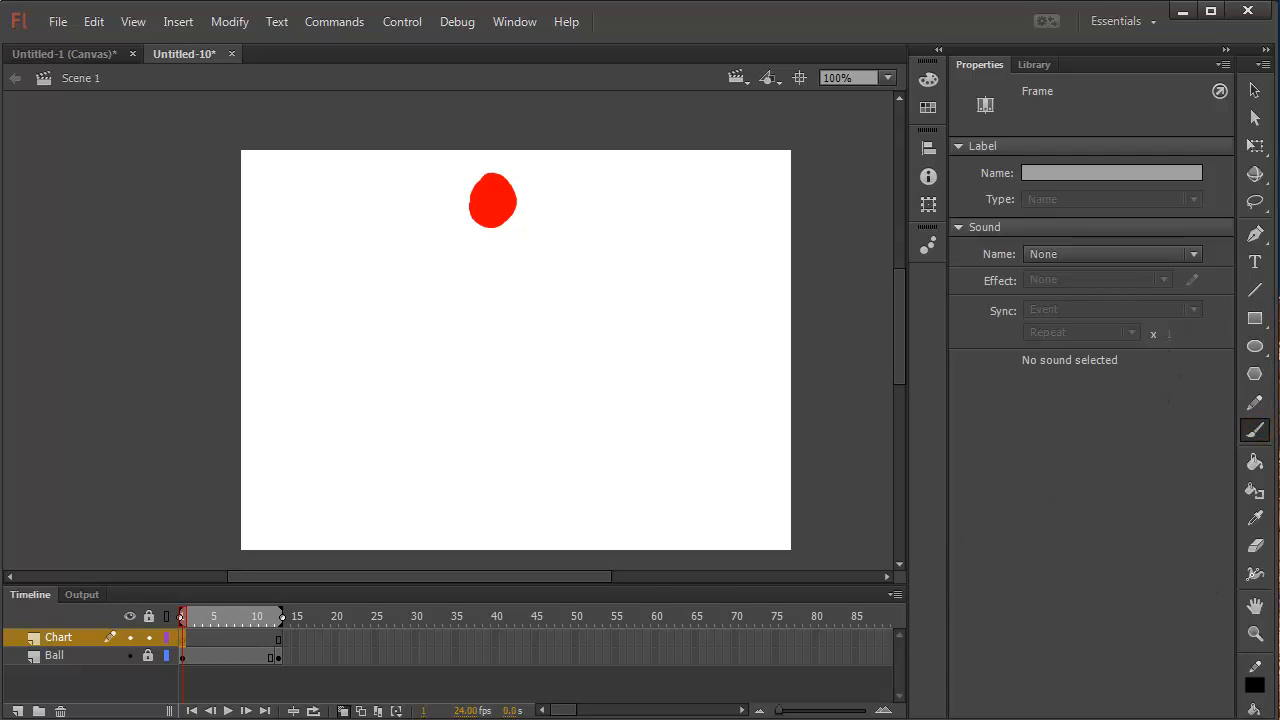
left_click(1255, 430)
left_click(1160, 177)
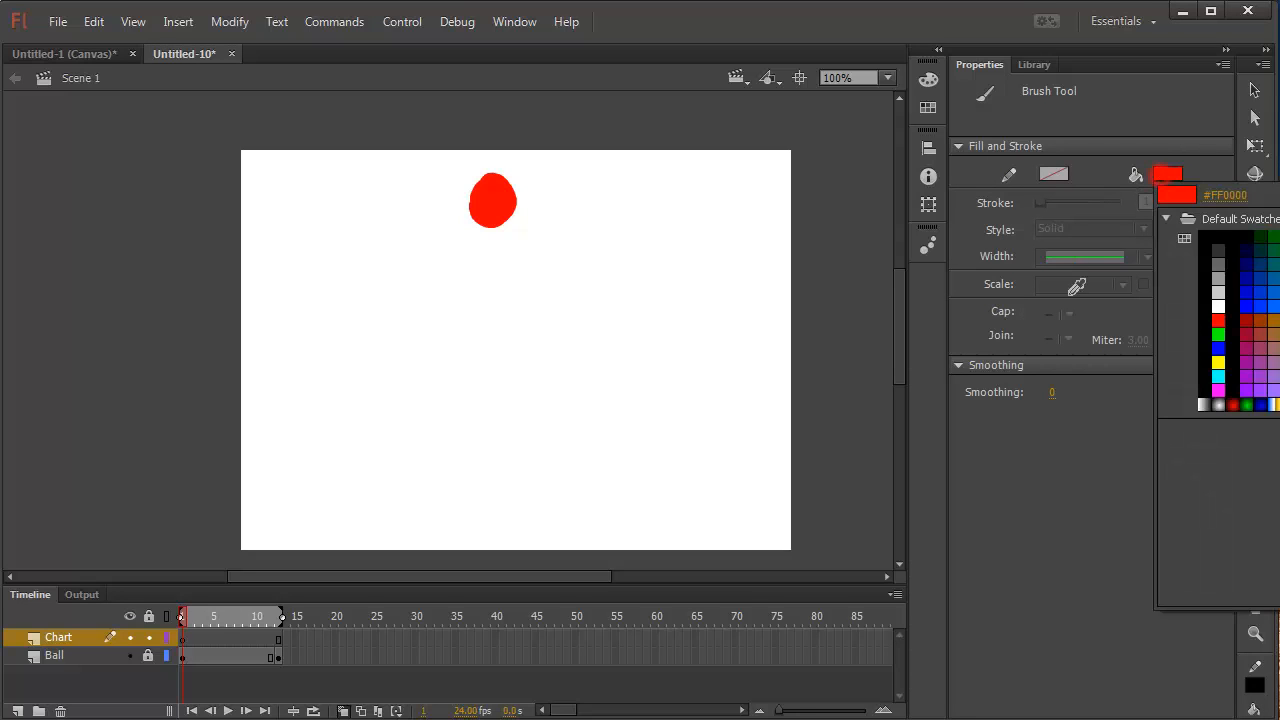
left_click(1204, 237)
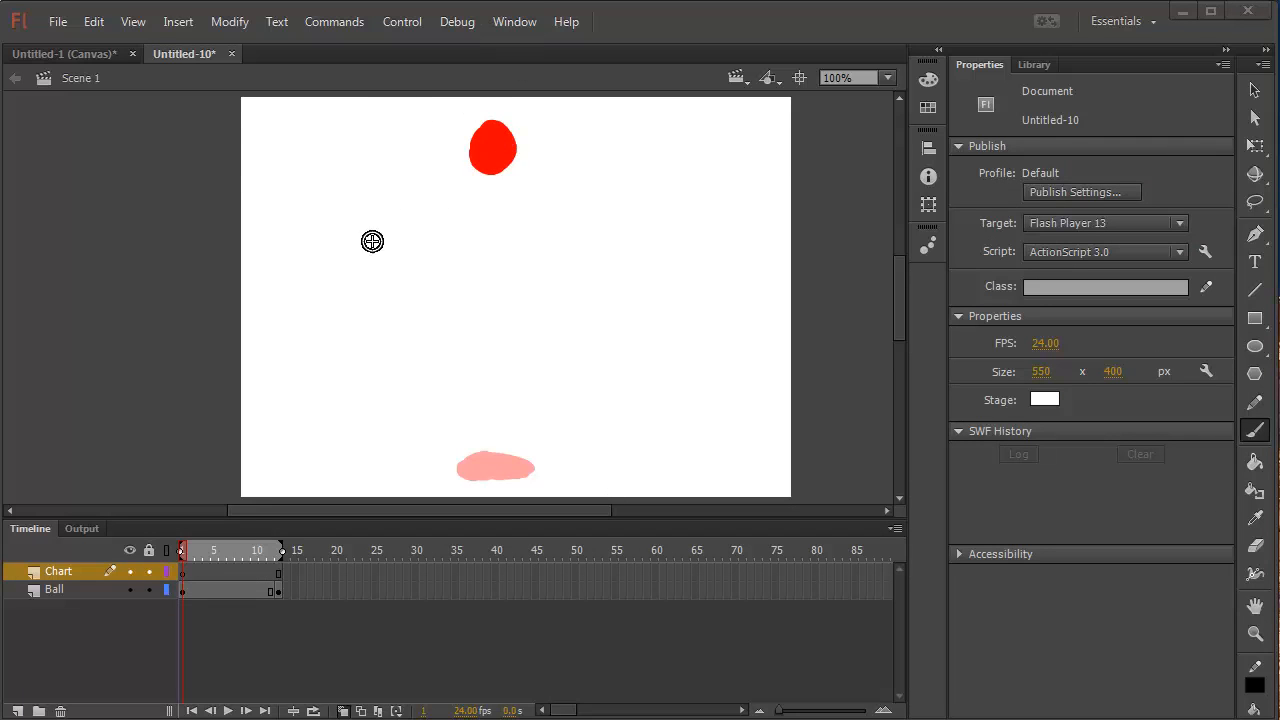
left_click(185, 572)
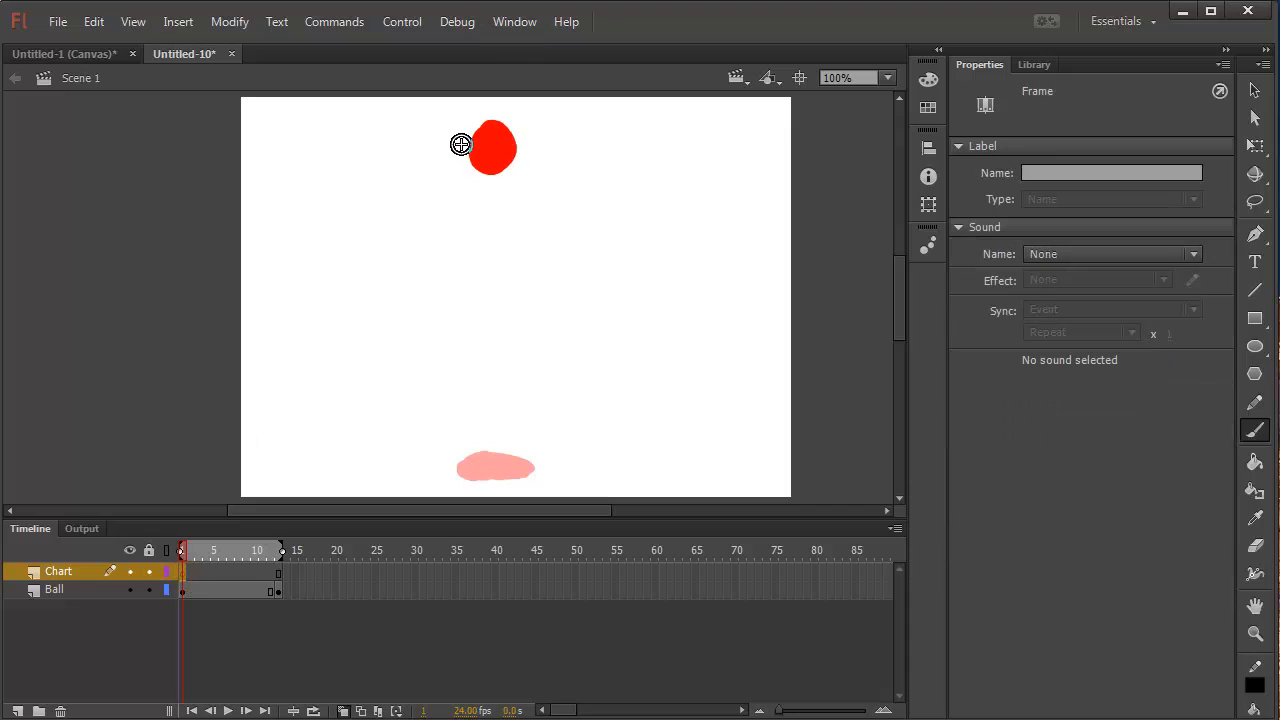
Paint a black vertical chart line between the two balls with a crossbar on each, labelling the upper one 1 and the lower one 13.
left_click_drag(461, 147, 535, 143)
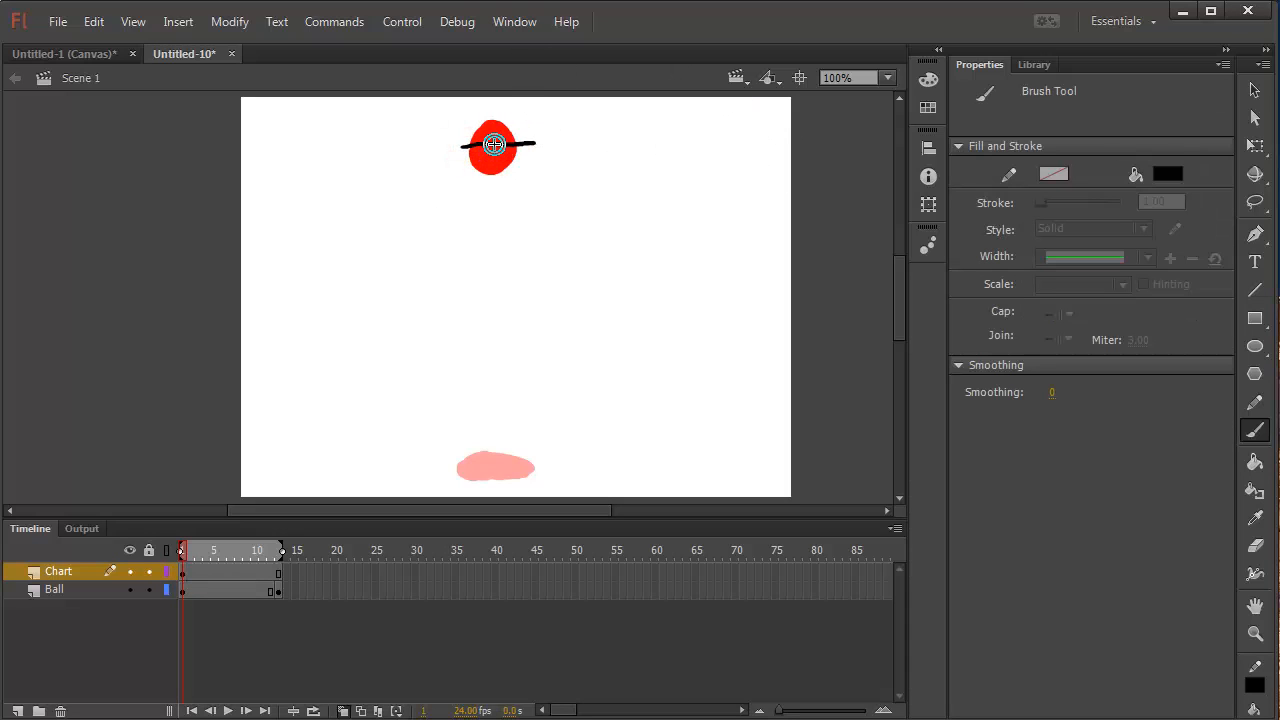
left_click_drag(493, 145, 497, 387)
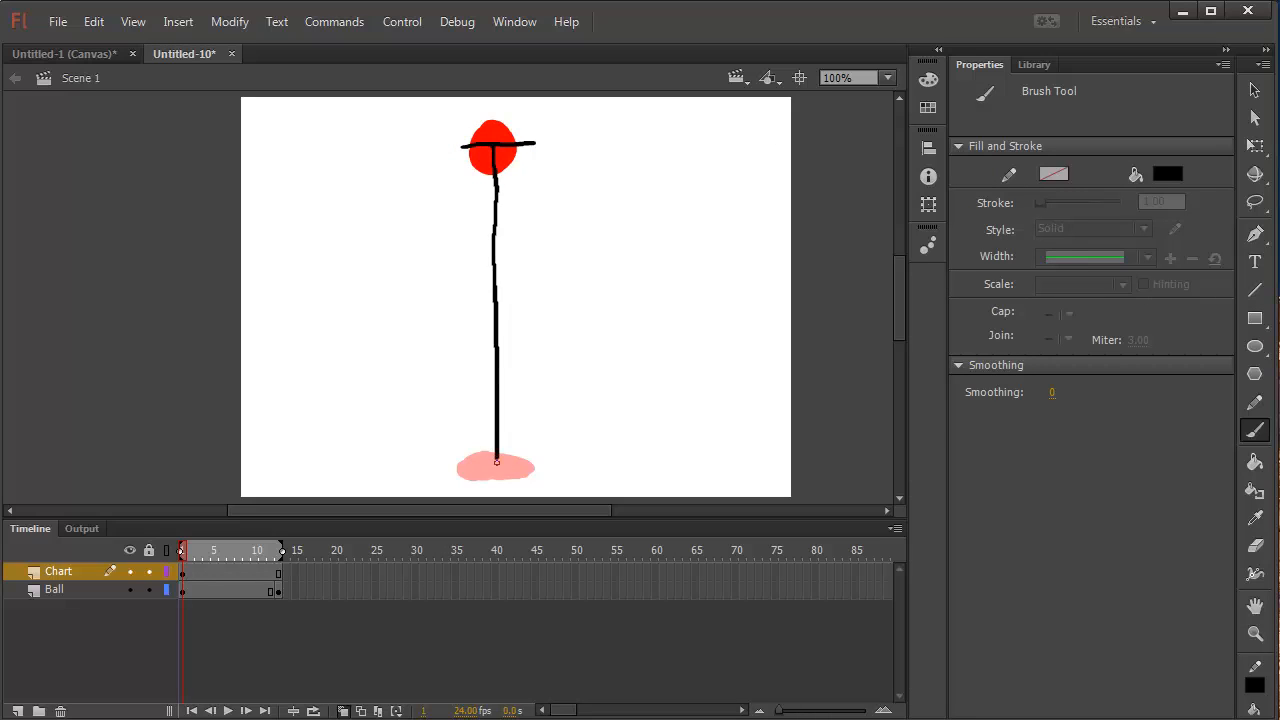
left_click_drag(497, 461, 497, 463)
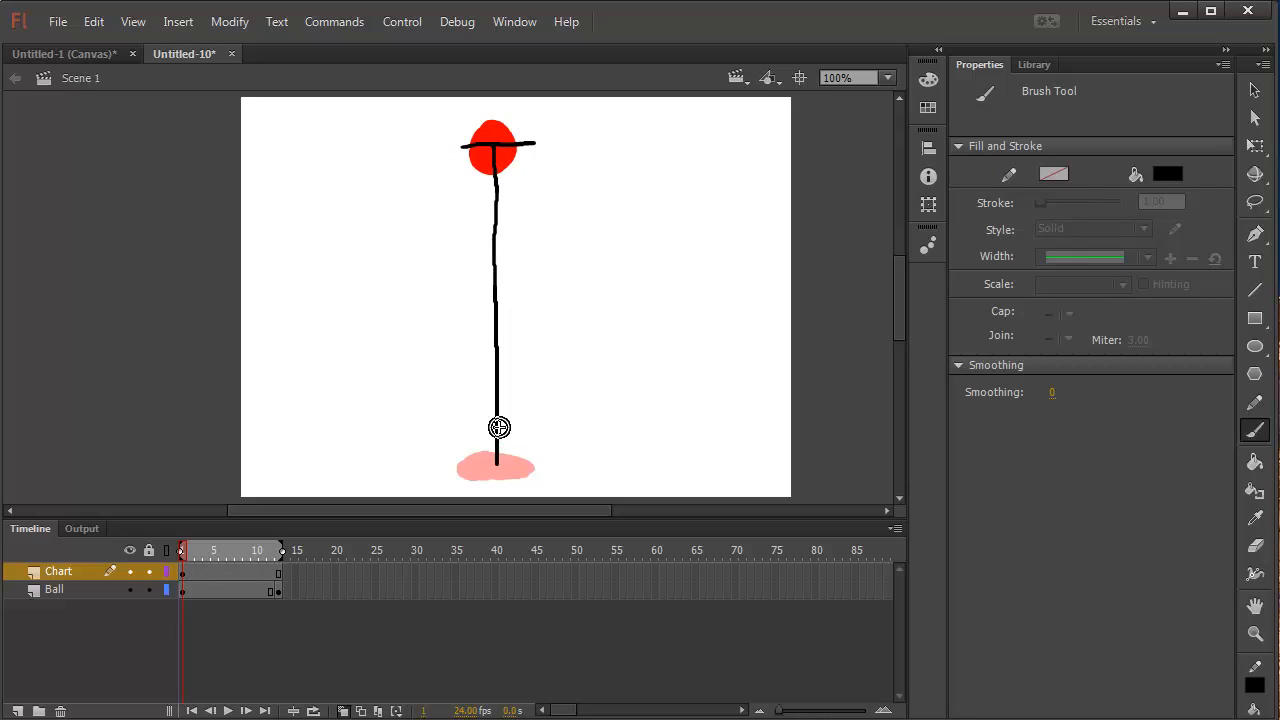
key("ctrl+z")
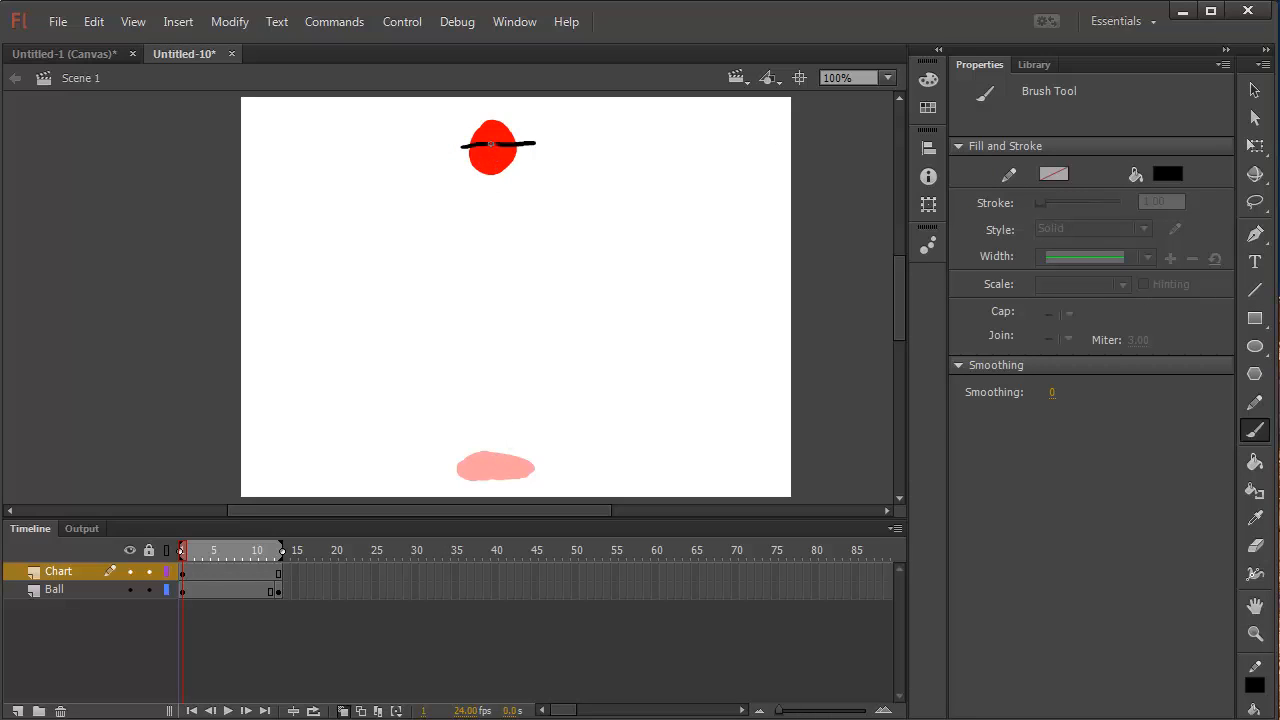
left_click_drag(492, 188, 496, 387)
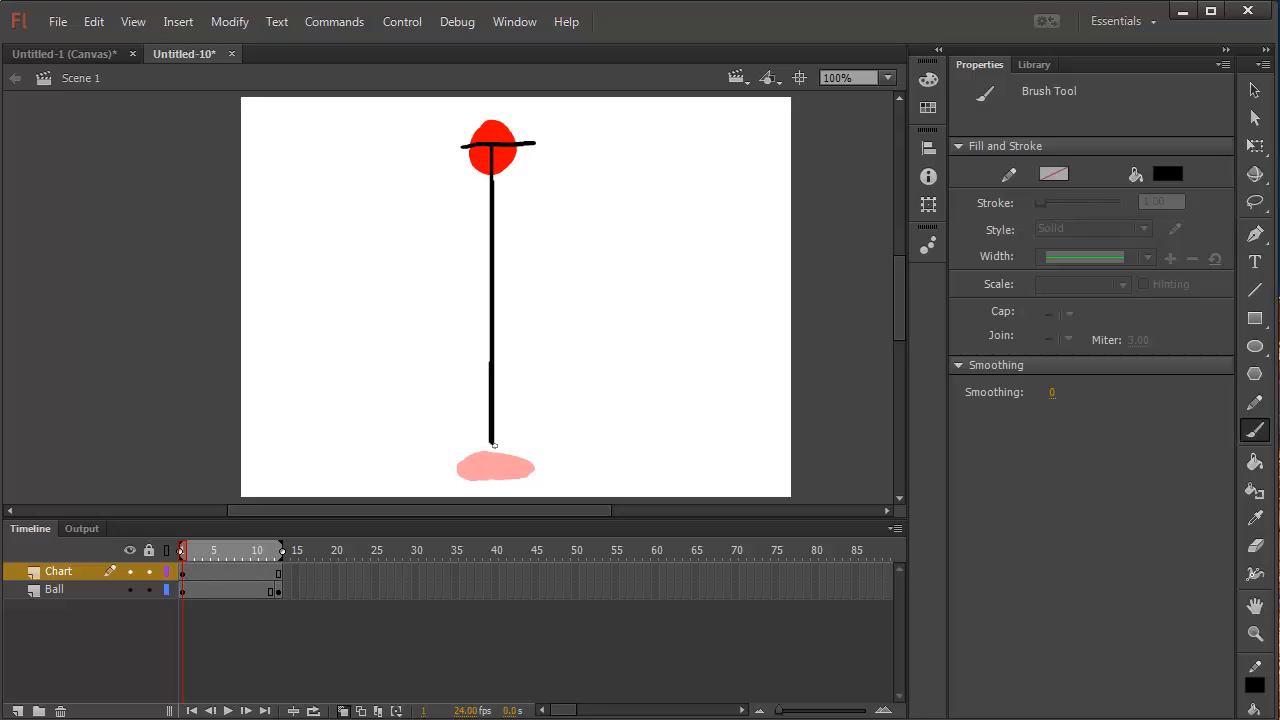
left_click_drag(455, 467, 542, 467)
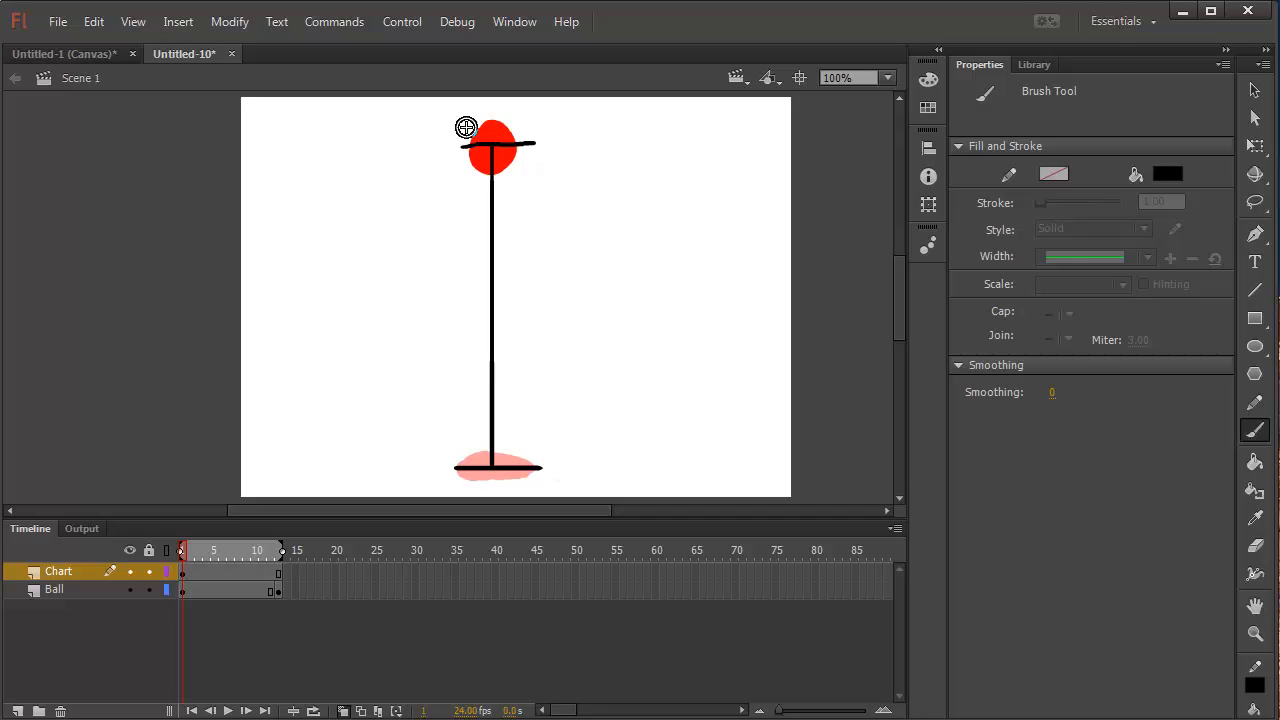
left_click_drag(446, 157, 446, 135)
mouse_move(425, 479)
left_mouse_down()
mouse_move(423, 460)
mouse_move(434, 478)
left_mouse_up()
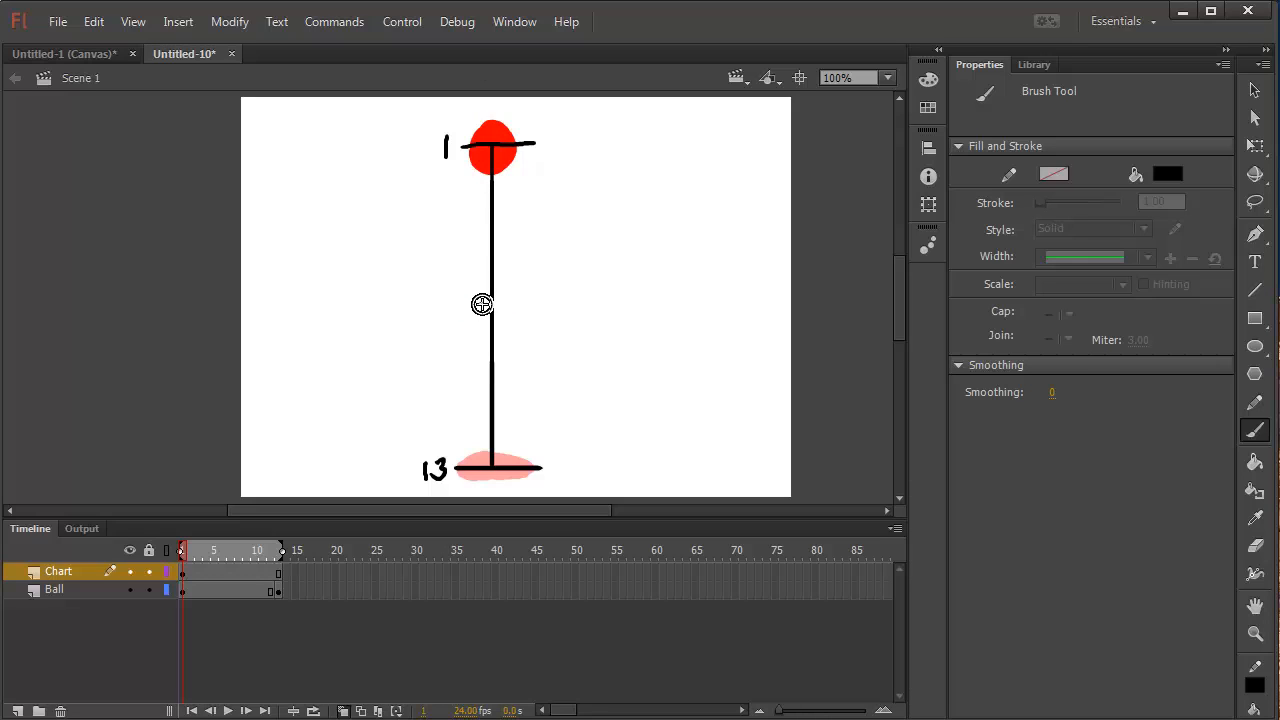
Paint four short crossbars on the chart line, one at its midpoint and the others successively halving the distance to the upper ball.
left_click_drag(483, 304, 503, 297)
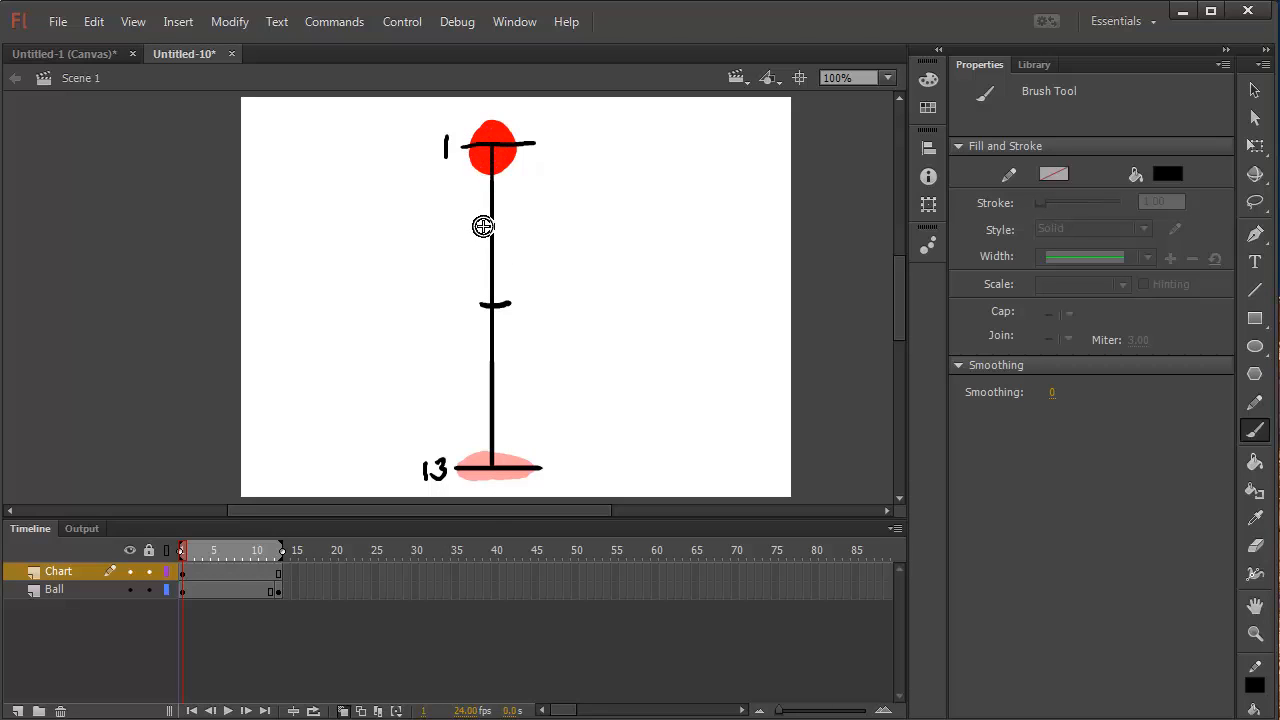
left_click_drag(478, 229, 507, 229)
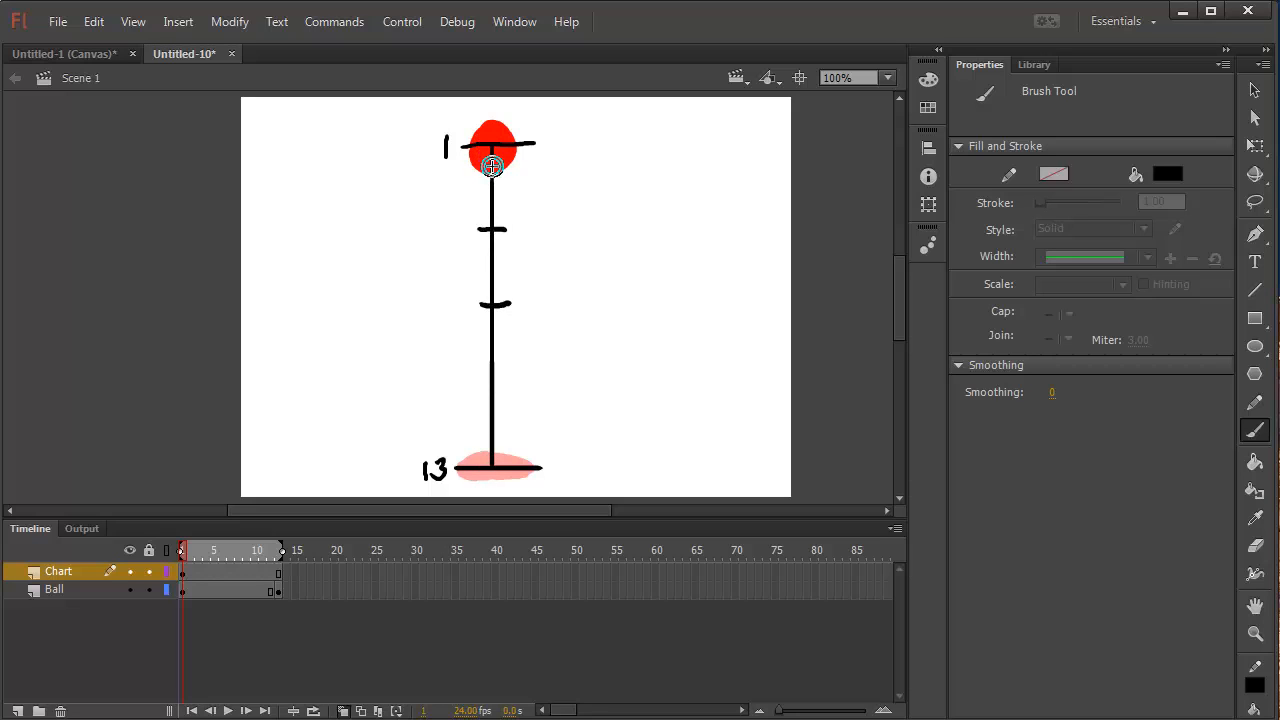
left_click_drag(480, 187, 506, 186)
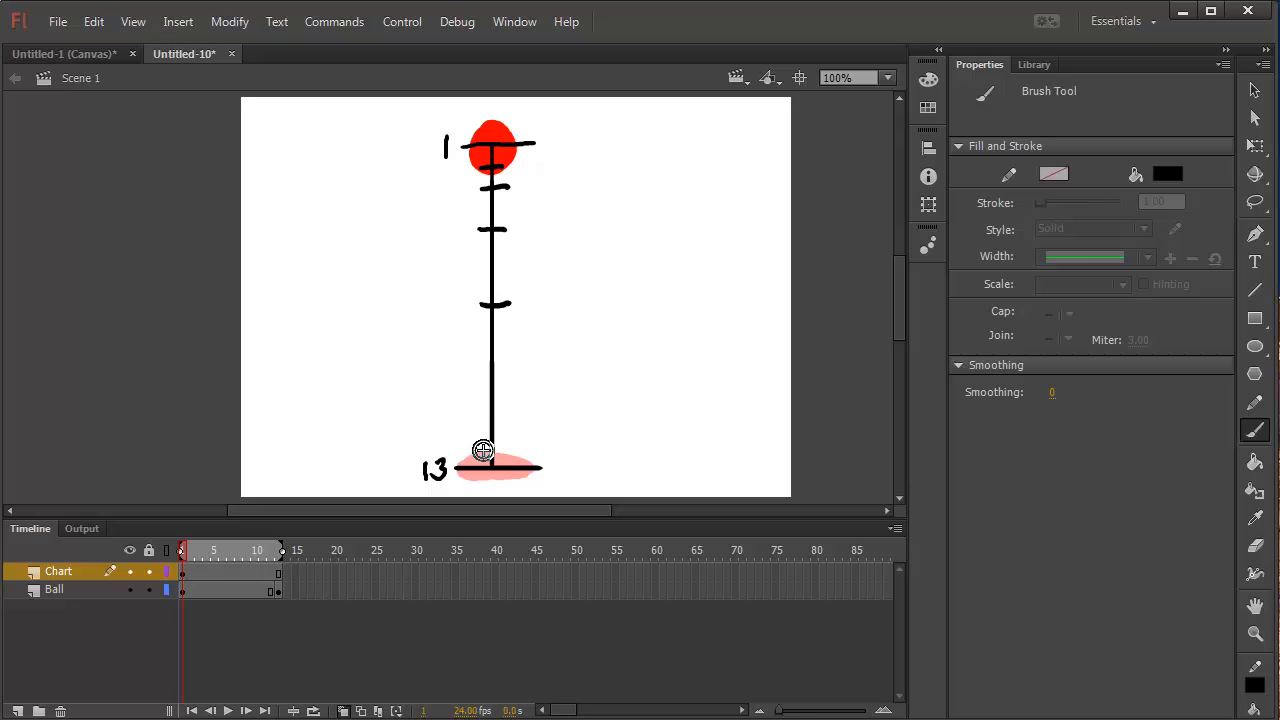
mouse_move(482, 450)
left_mouse_down()
mouse_move(510, 442)
mouse_move(509, 458)
left_mouse_up()
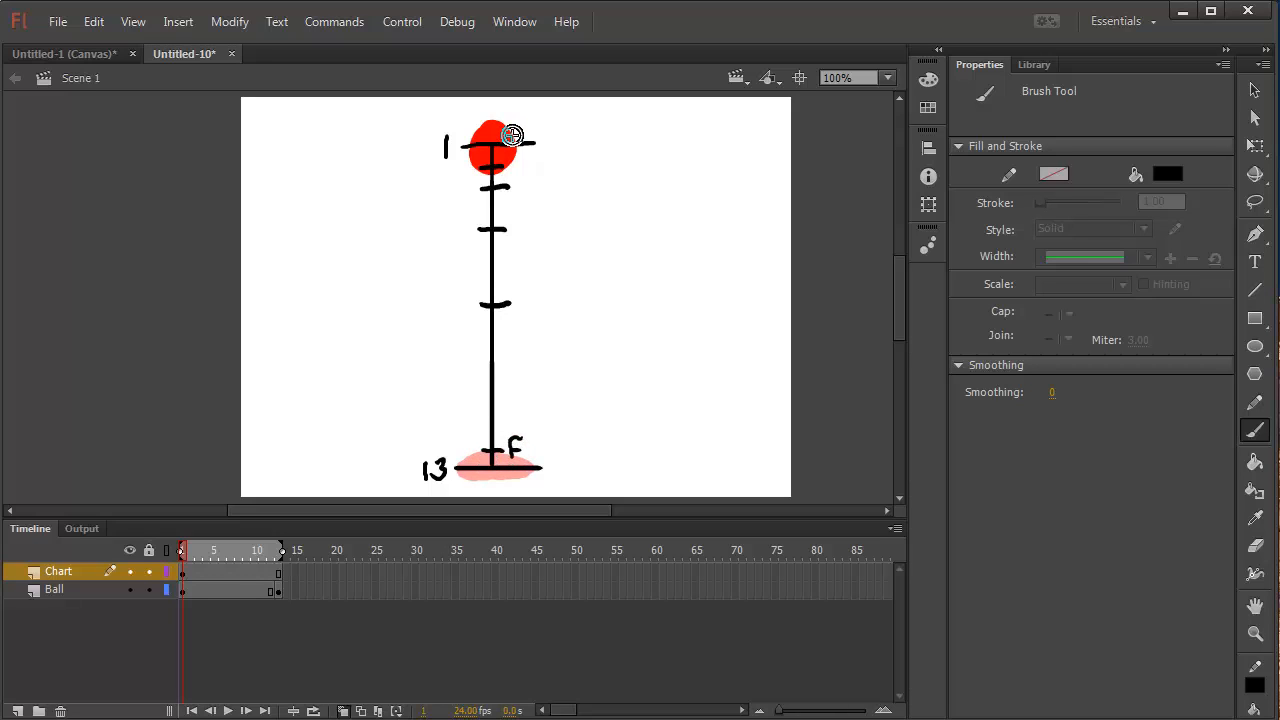
key("ctrl+z")
key("ctrl+z")
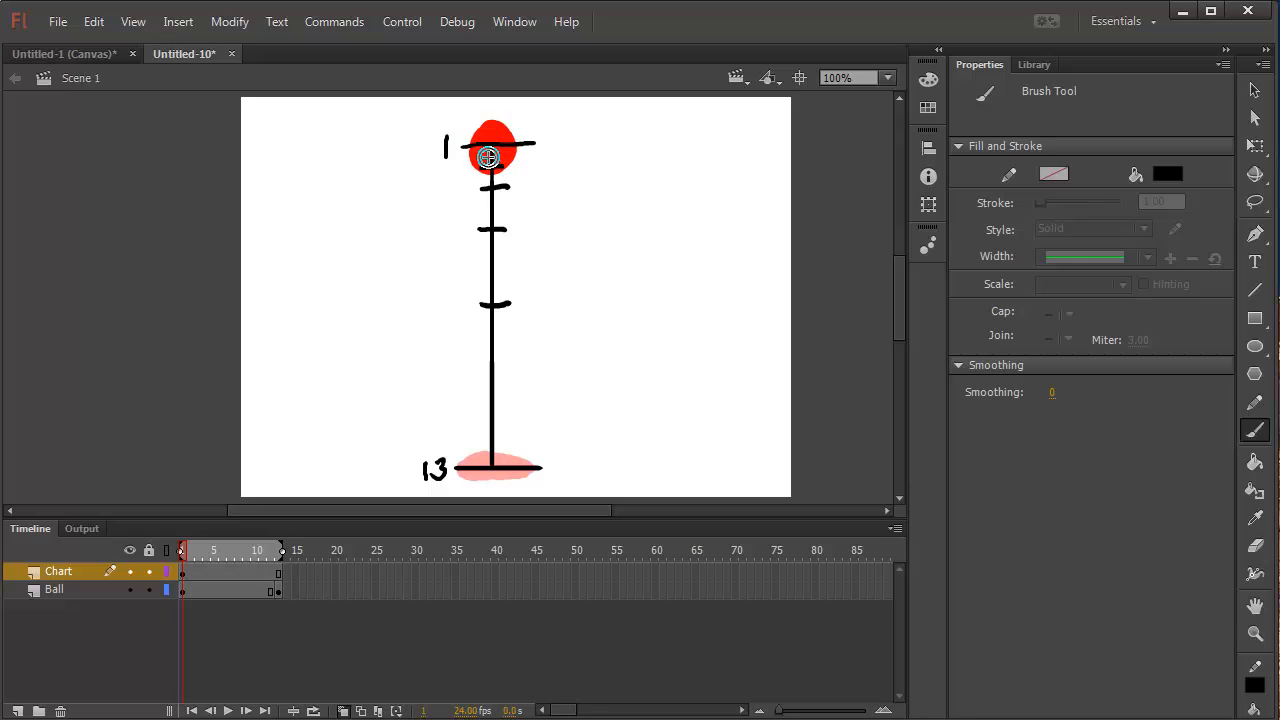
left_click_drag(480, 153, 500, 162)
key("ctrl+z")
Paint a crossbar labelled F just above the squashed ball, and number the intermediate crossbars 3, 5, 7, 9 and 11 going down.
mouse_move(489, 449)
left_mouse_down()
mouse_move(521, 435)
mouse_move(515, 453)
left_mouse_up()
left_click_drag(516, 441, 529, 440)
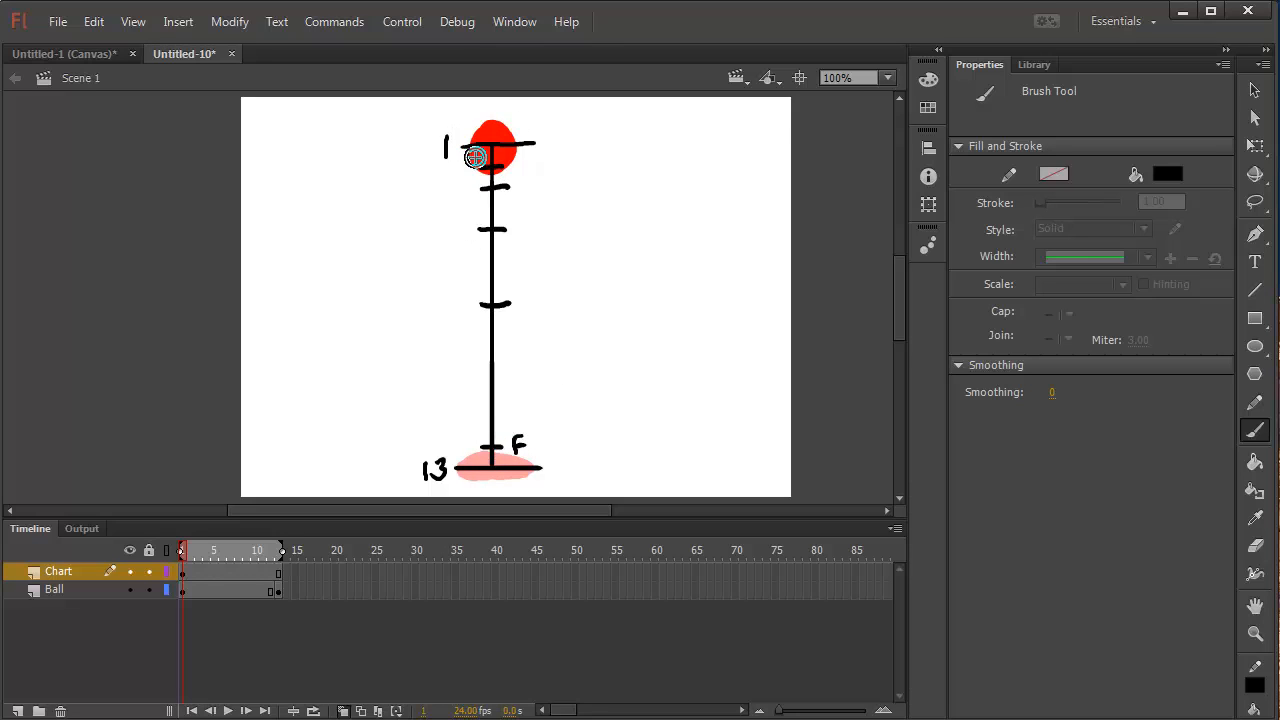
left_click_drag(462, 158, 465, 241)
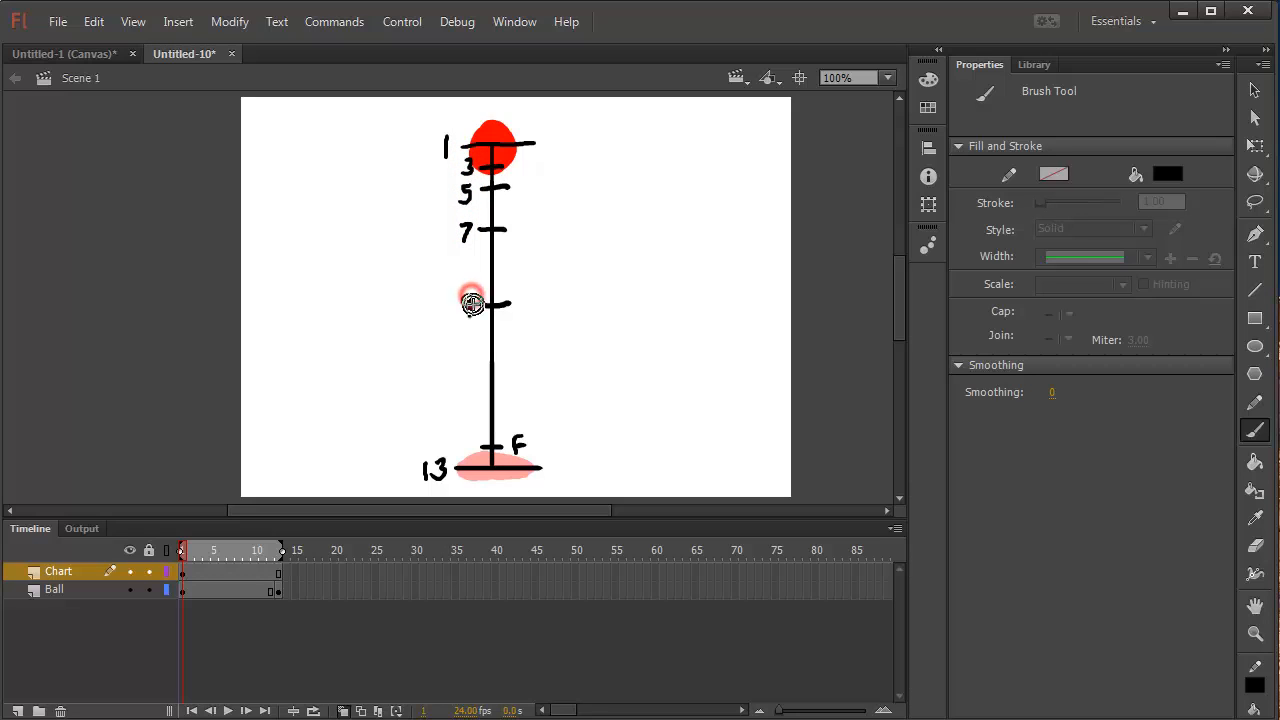
left_click_drag(472, 296, 467, 316)
left_click_drag(465, 440, 471, 455)
left_click_drag(552, 156, 552, 182)
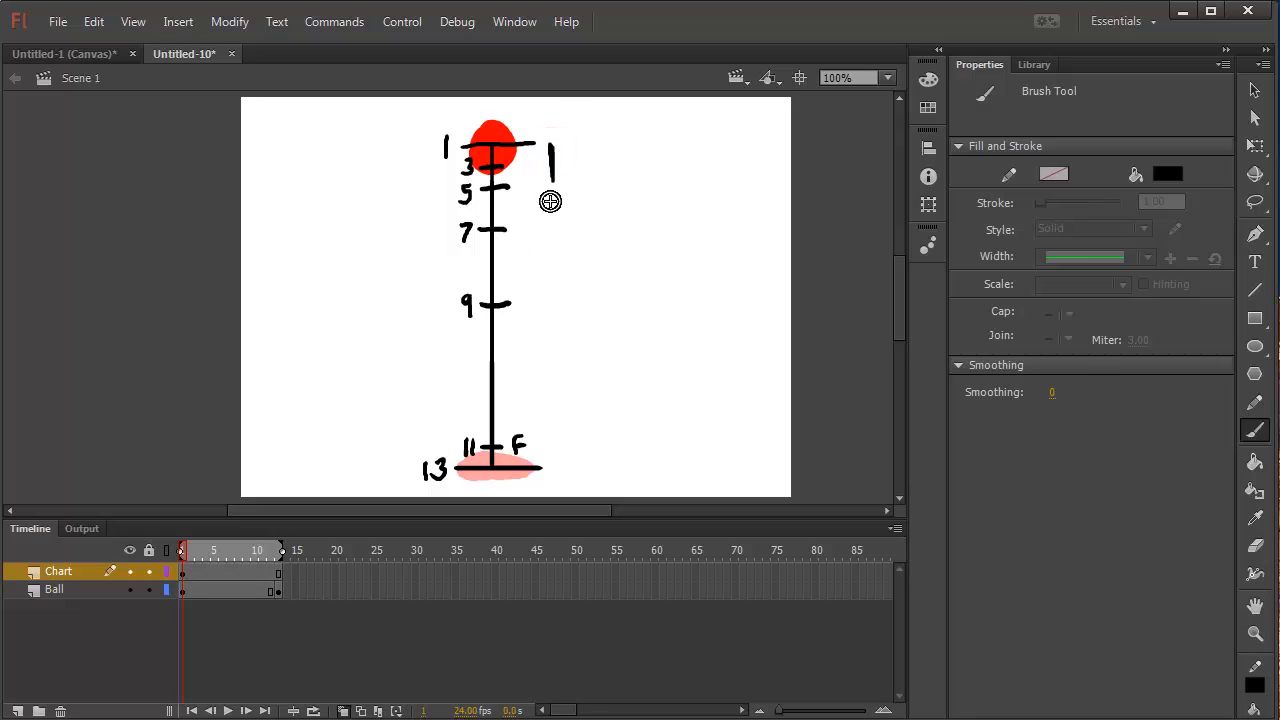
left_click_drag(561, 230, 558, 446)
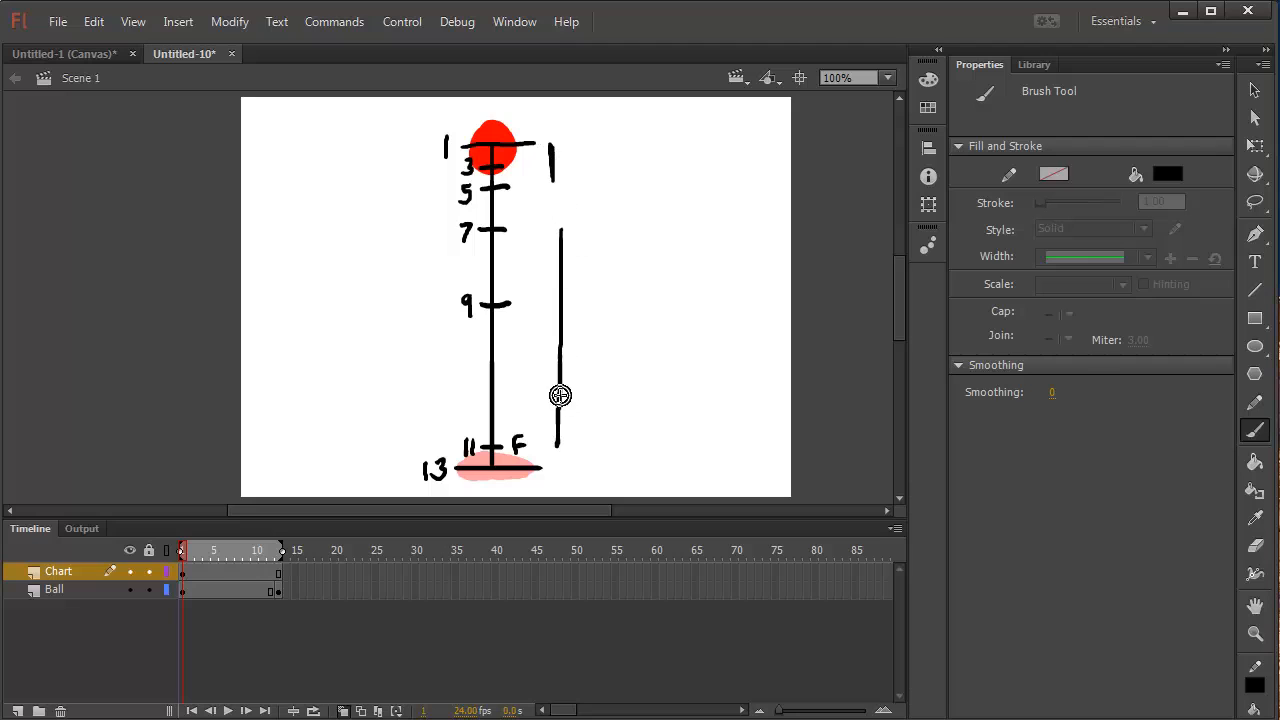
key("ctrl+z")
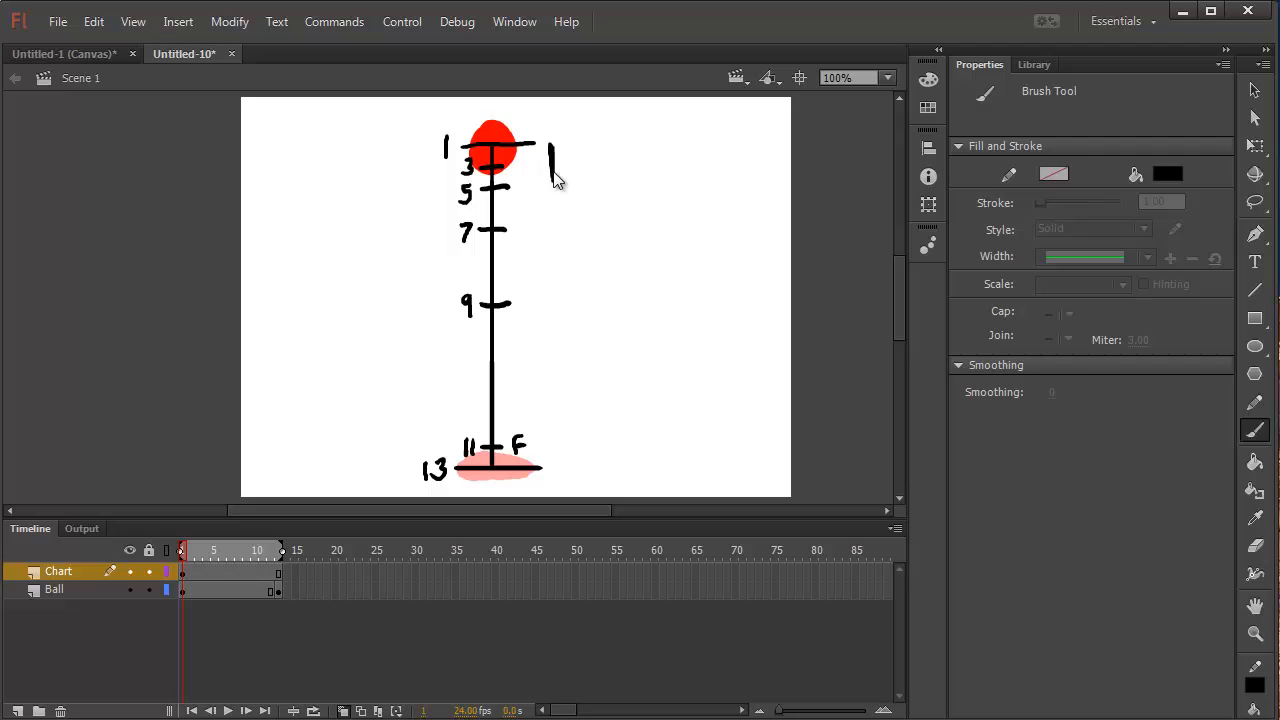
key("ctrl+z")
Try moving the chart artwork aside with the Ball layer unlocked and again with it locked, undoing each move.
key("v")
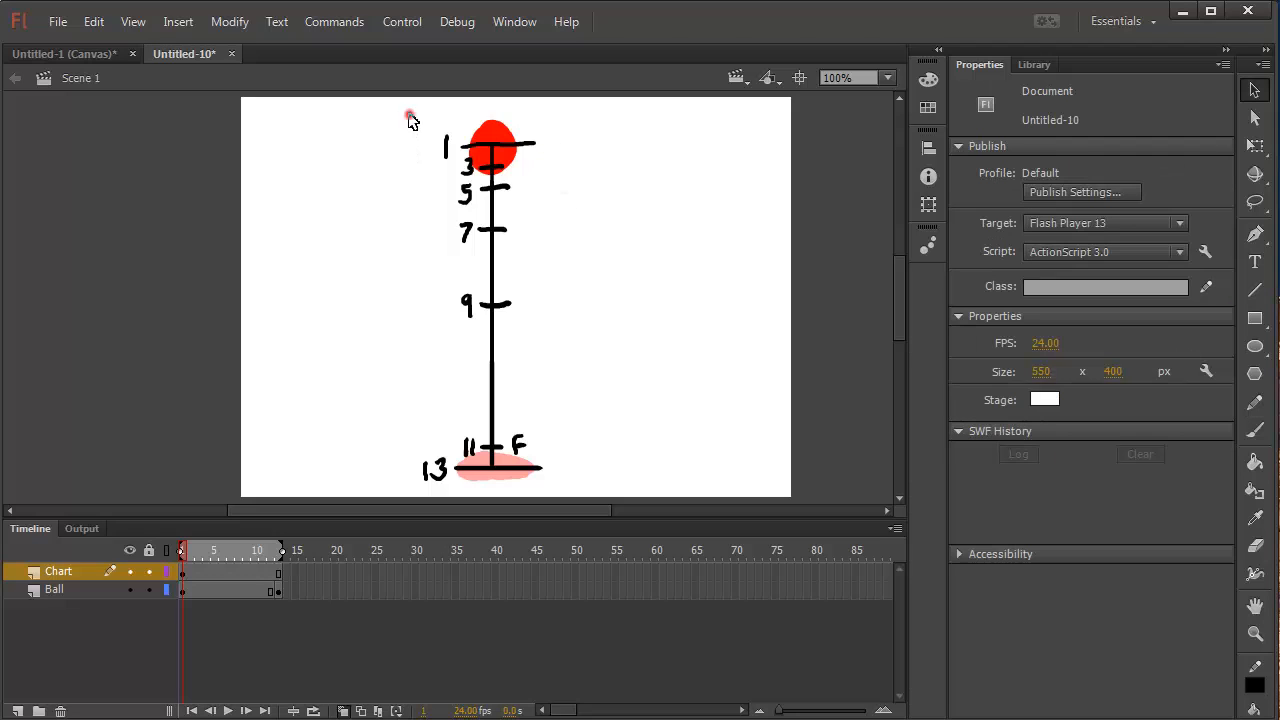
mouse_move(408, 114)
left_mouse_down()
mouse_move(603, 457)
mouse_move(604, 496)
left_mouse_up()
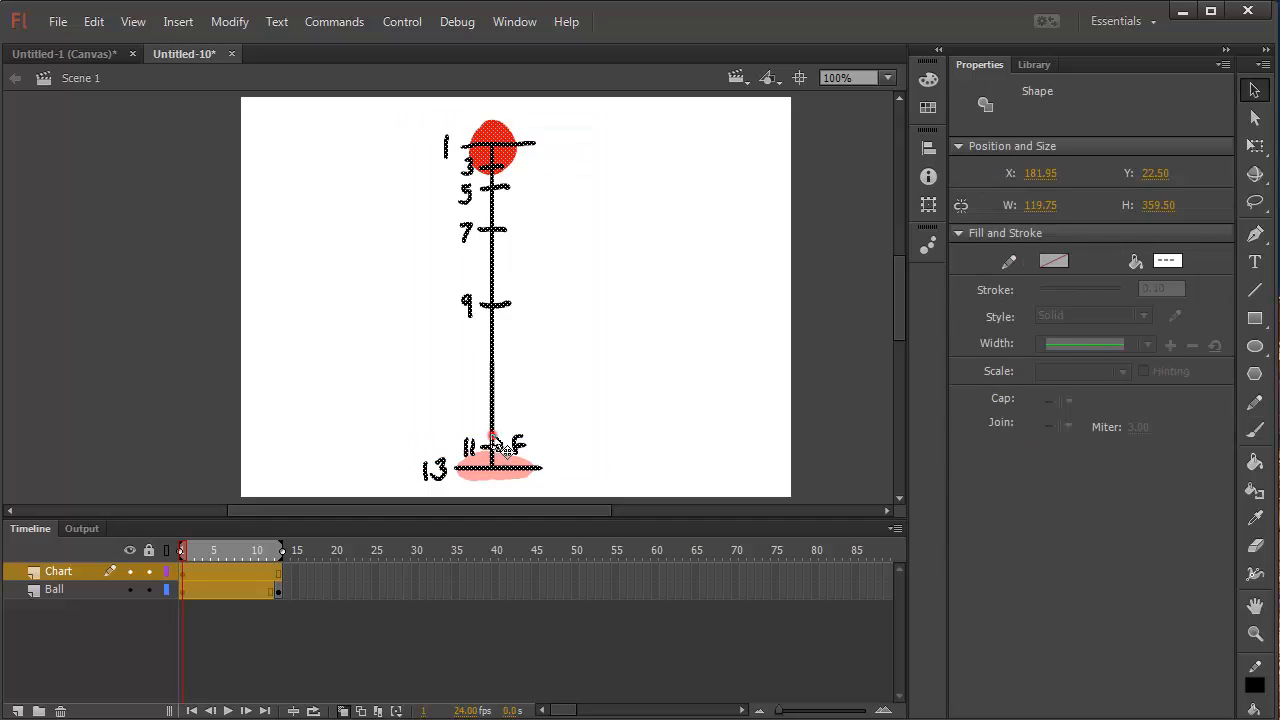
left_click_drag(505, 447, 700, 407)
key("ctrl+z")
left_click(158, 593)
left_click(166, 590)
left_click(148, 589)
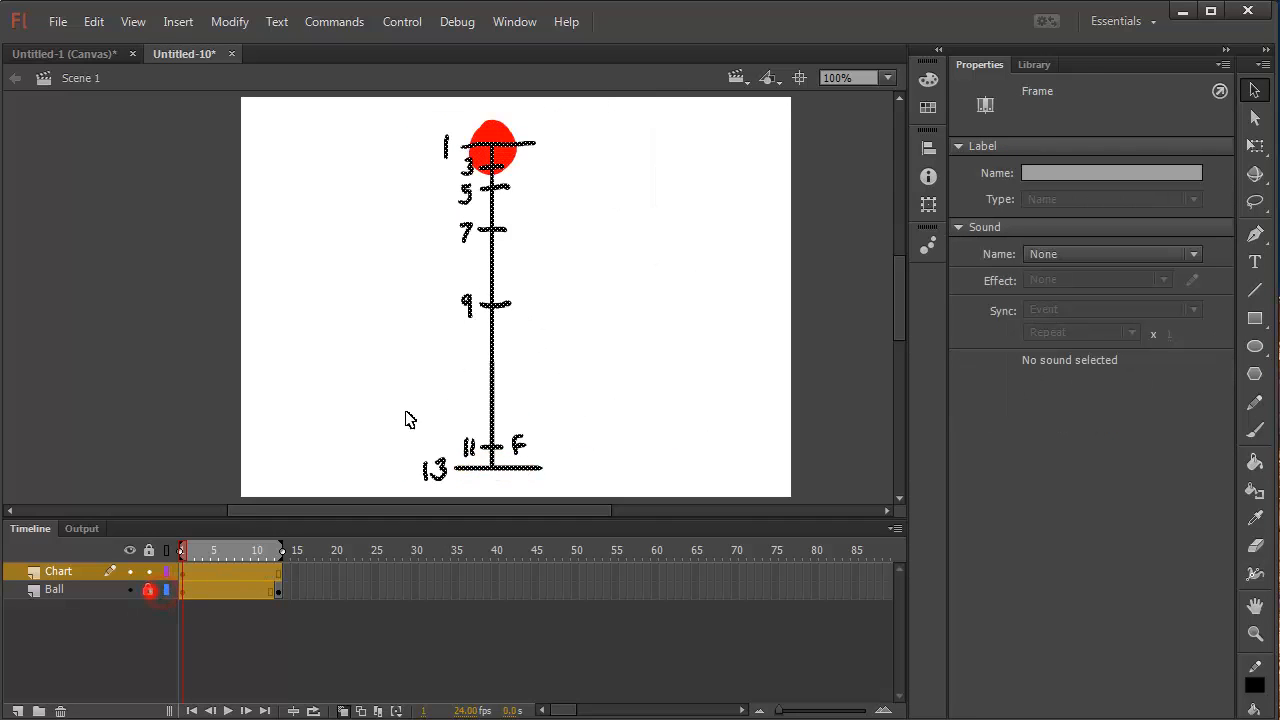
mouse_move(490, 366)
left_mouse_down()
mouse_move(586, 340)
mouse_move(703, 340)
left_mouse_up()
key("ctrl+z")
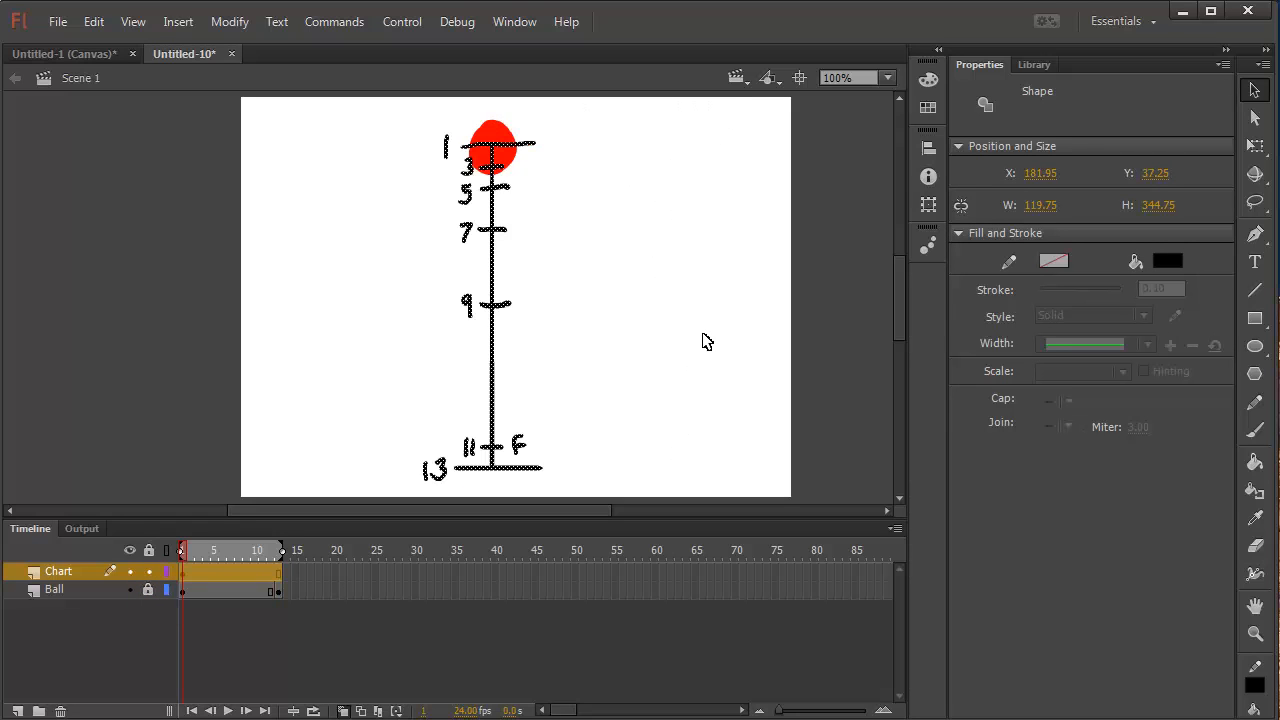
Lock the Chart layer and unlock the Ball layer.
left_click(148, 571)
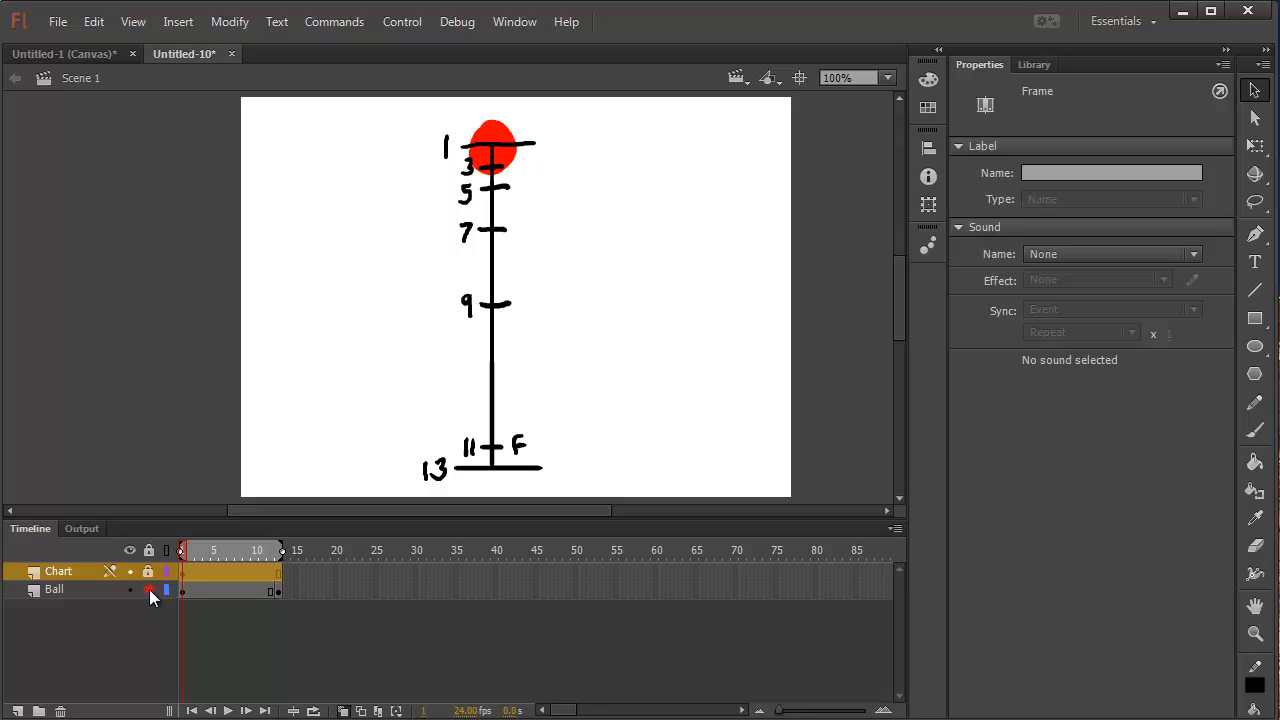
left_click(149, 589)
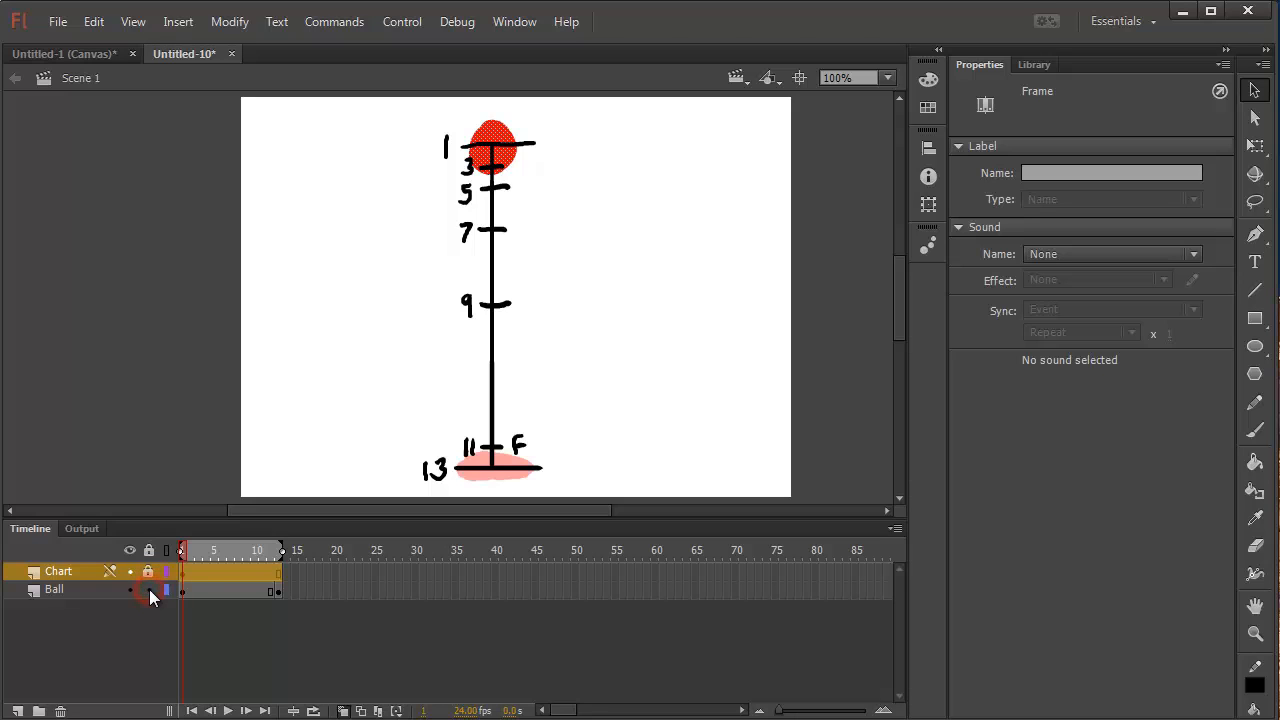
left_click(197, 551)
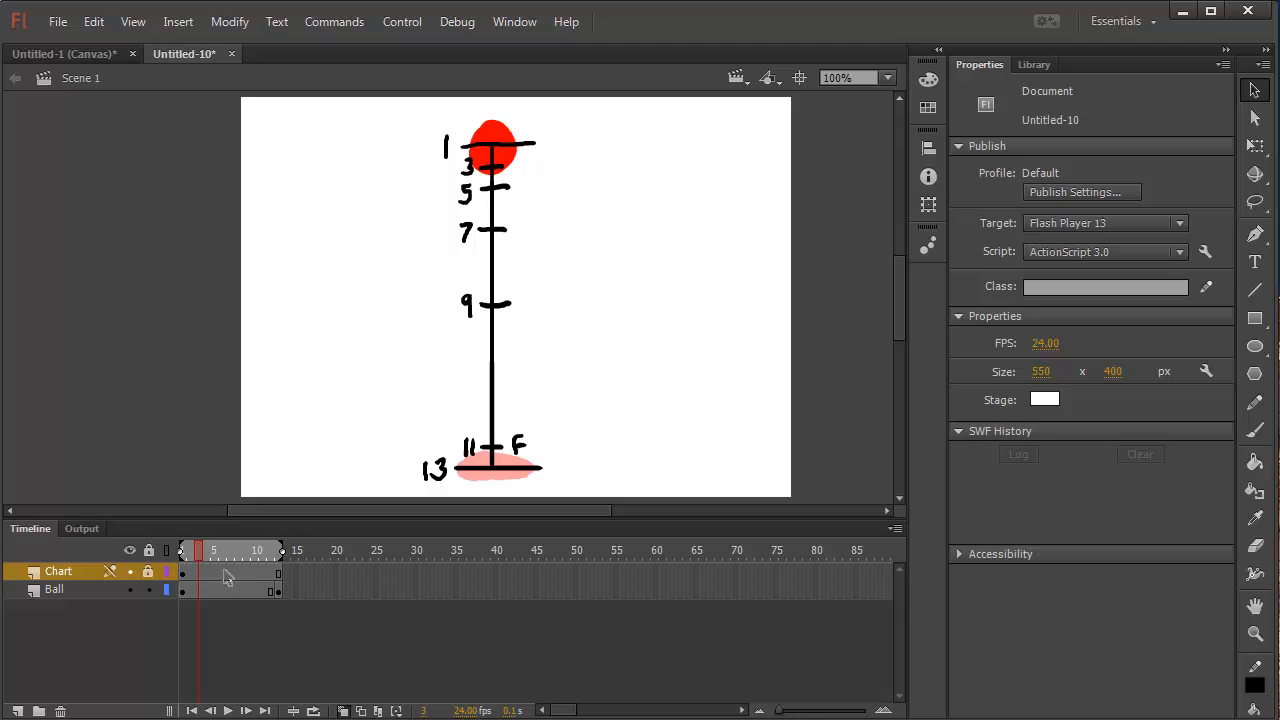
left_click(226, 573)
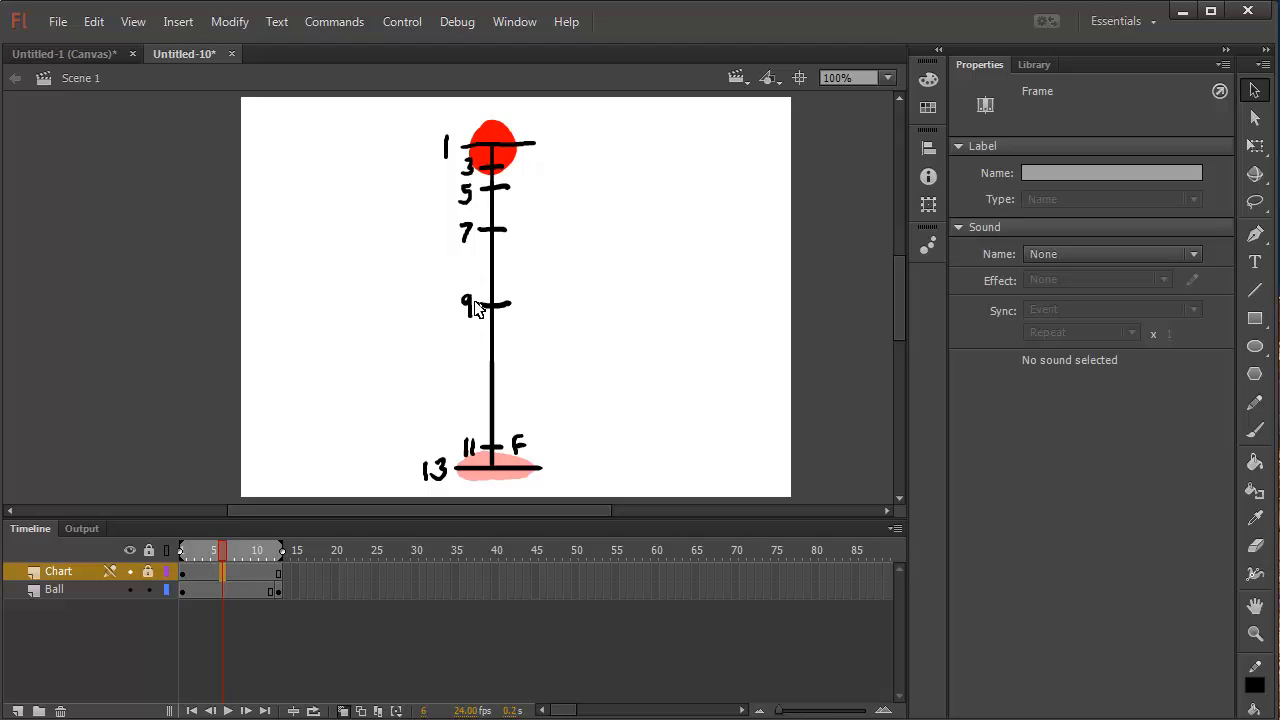
Insert a blank keyframe at frame 9 of the Ball layer and paint a red, vertically stretched ball over the 9 mark.
left_click(250, 592)
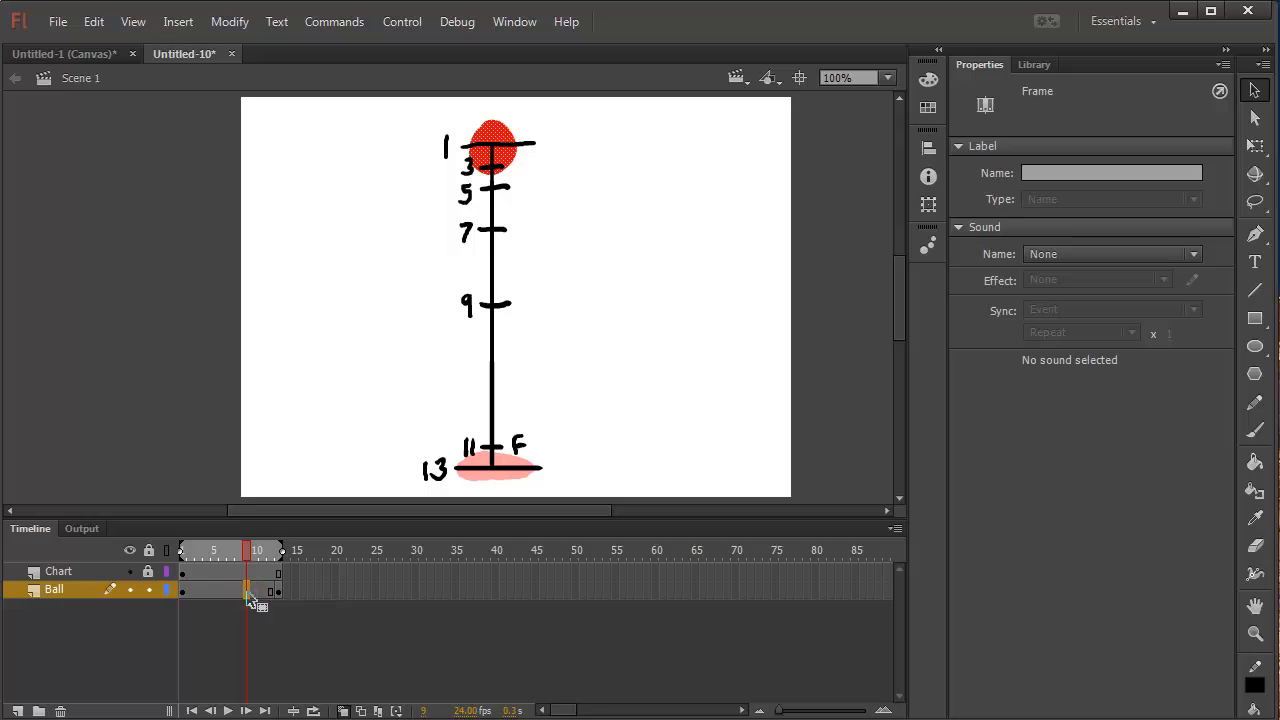
key("Delete")
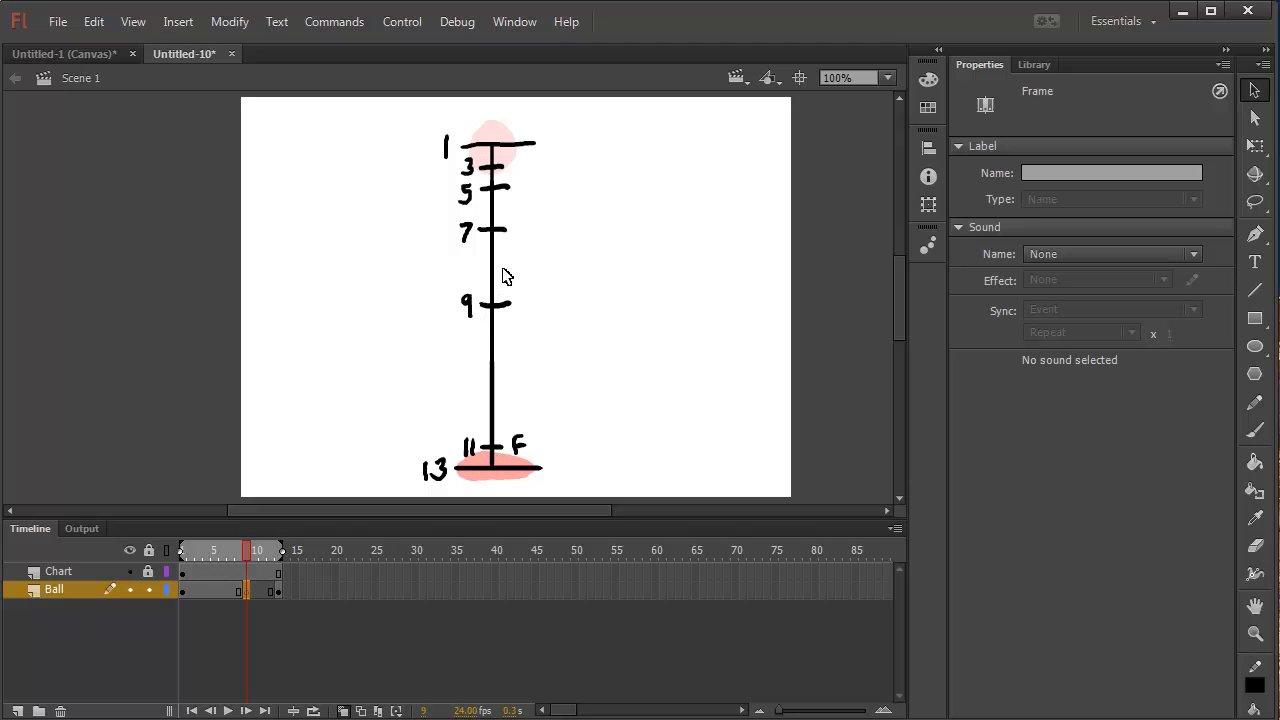
left_click(1255, 430)
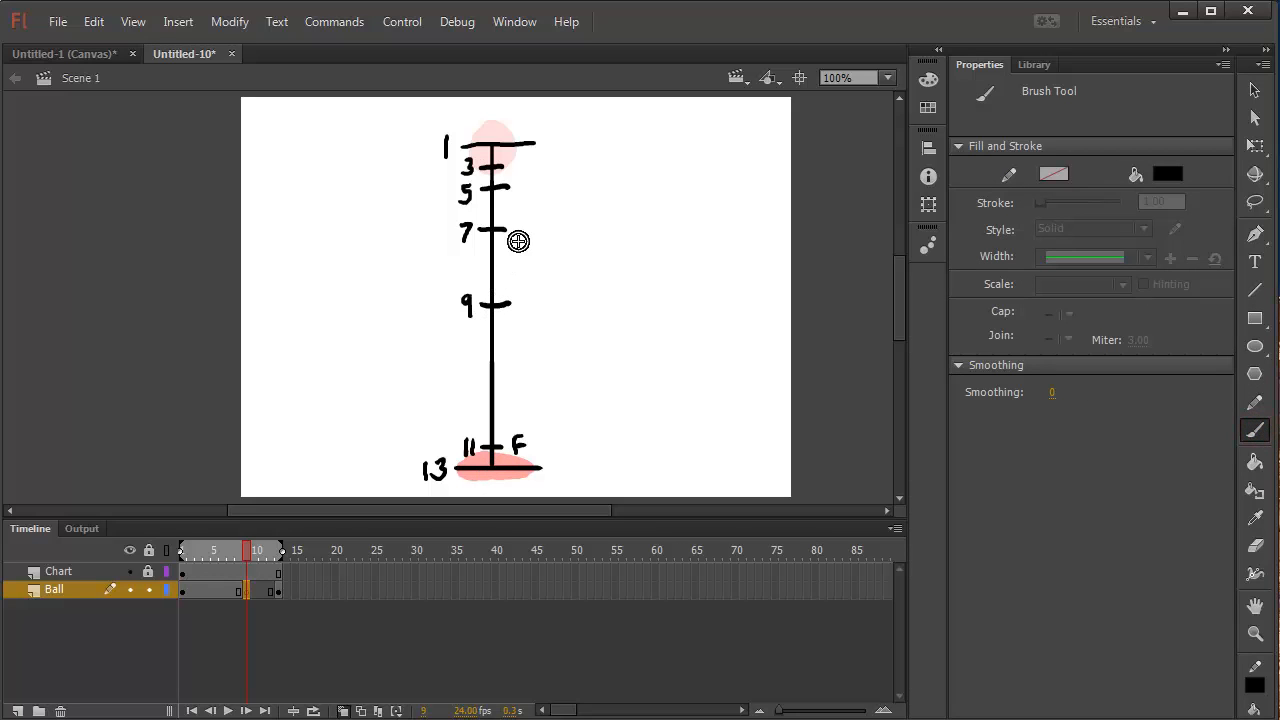
mouse_move(500, 270)
left_mouse_down()
mouse_move(482, 288)
mouse_move(505, 303)
left_mouse_up()
key("ctrl+z")
left_click(1166, 175)
left_click(1217, 318)
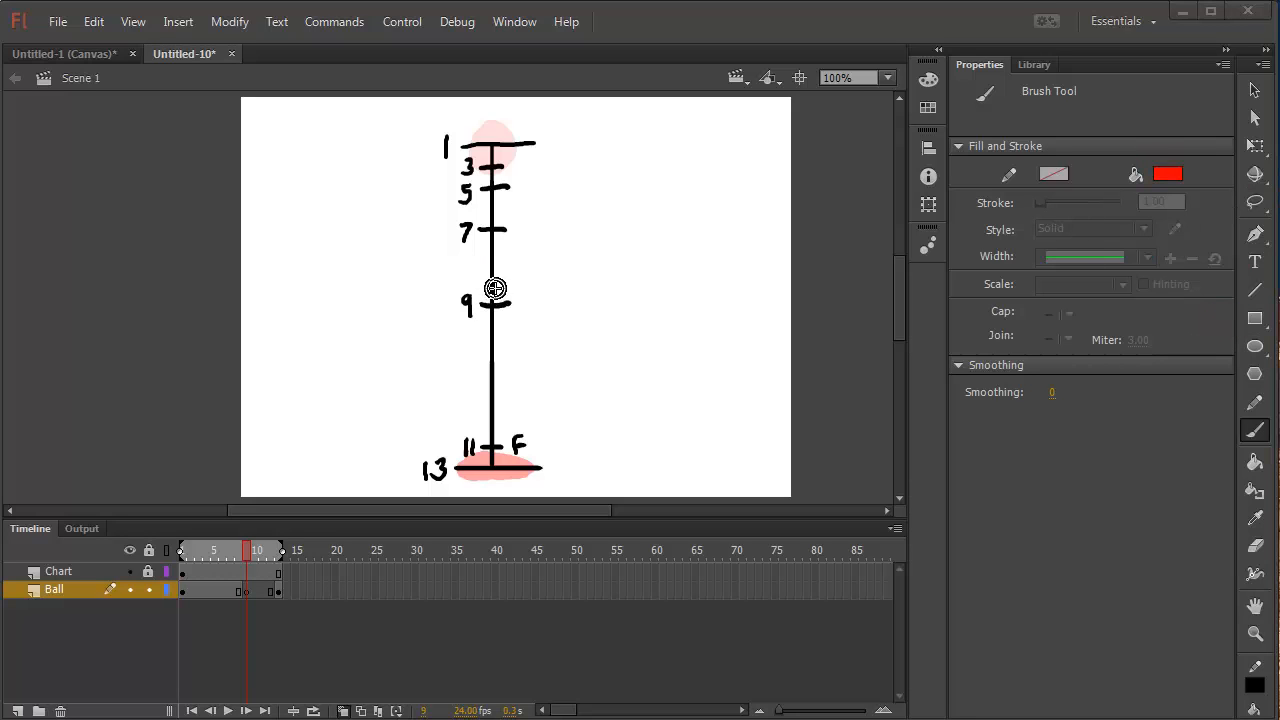
mouse_move(502, 277)
left_mouse_down()
mouse_move(482, 338)
mouse_move(502, 348)
mouse_move(500, 297)
mouse_move(486, 310)
mouse_move(500, 342)
mouse_move(510, 280)
mouse_move(494, 270)
mouse_move(497, 292)
mouse_move(493, 267)
left_mouse_up()
key("ctrl+z")
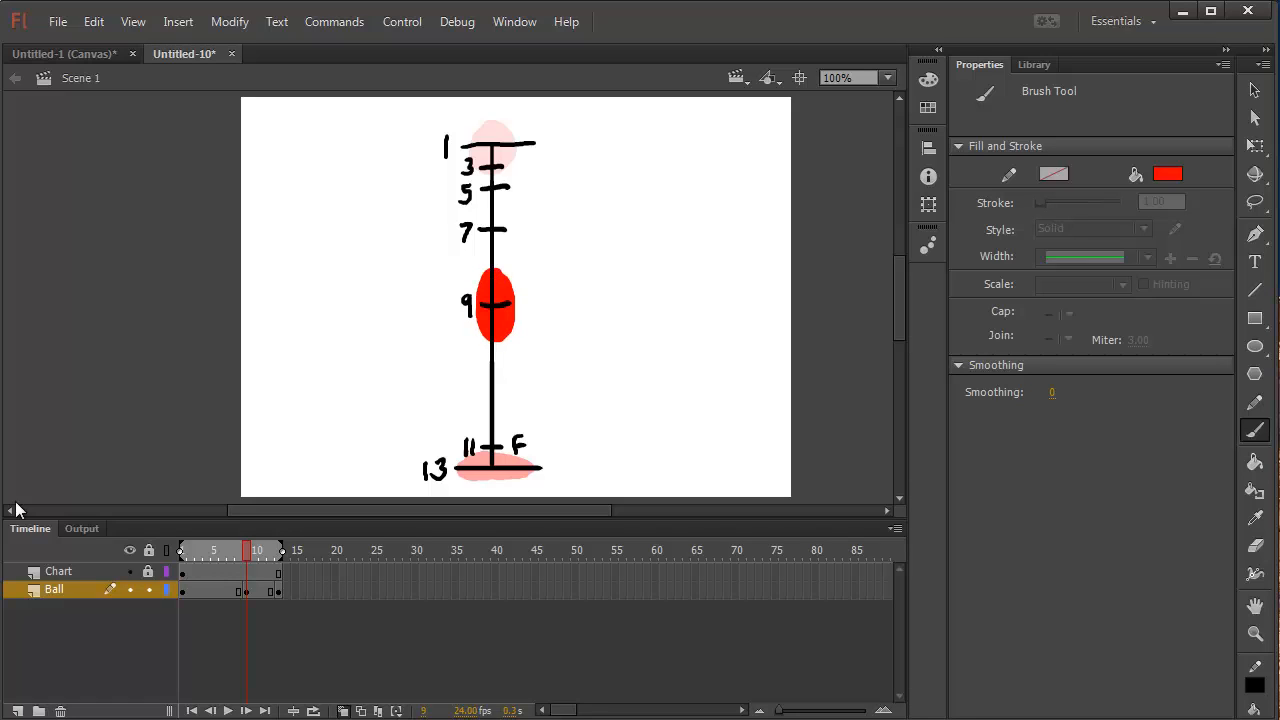
Move the Chart layer beneath the Ball layer.
left_click_drag(57, 571, 87, 626)
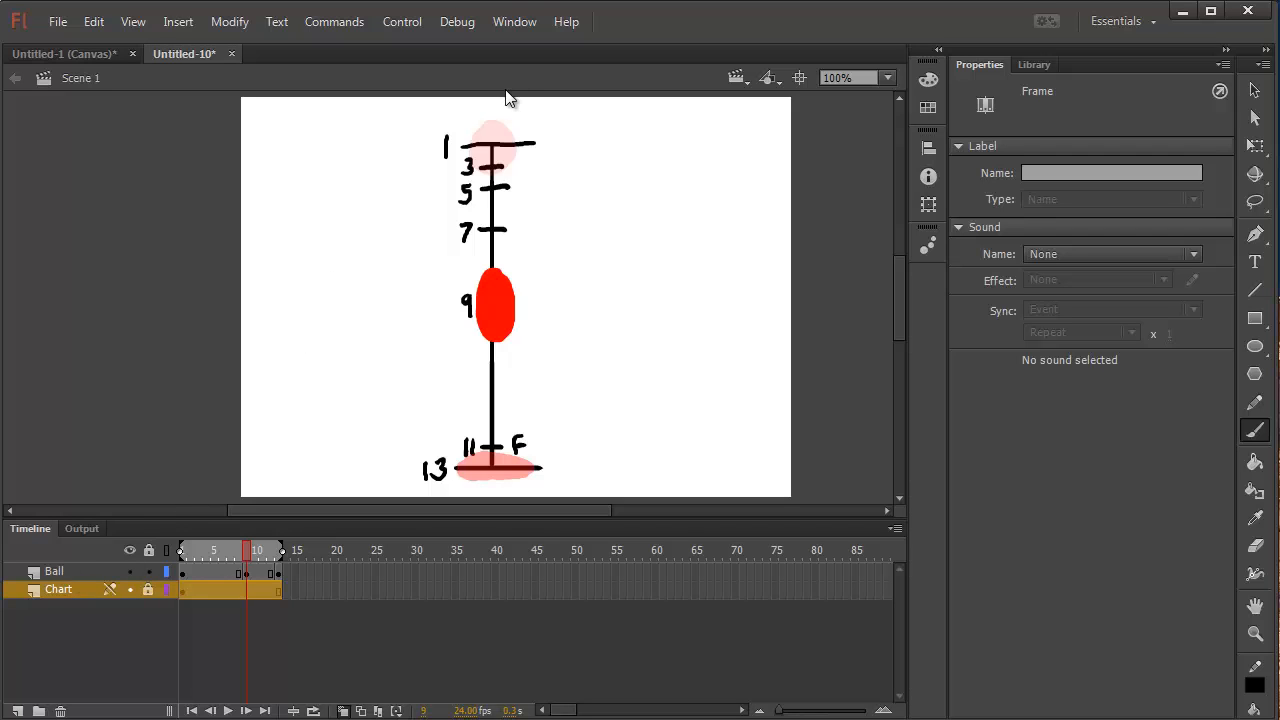
left_click(490, 138)
left_click(829, 395)
Insert a blank keyframe at frame 7 of the Ball layer and paint a round red ball over the 7 mark.
left_click(232, 573)
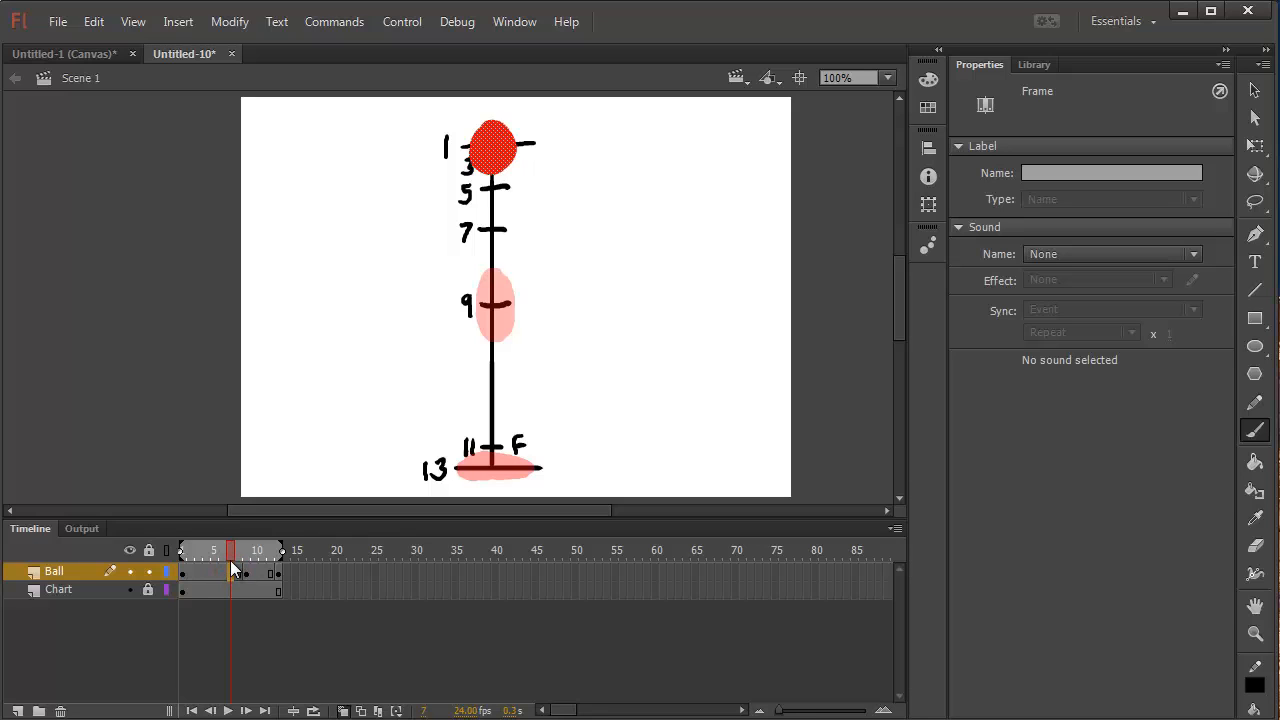
key("F7")
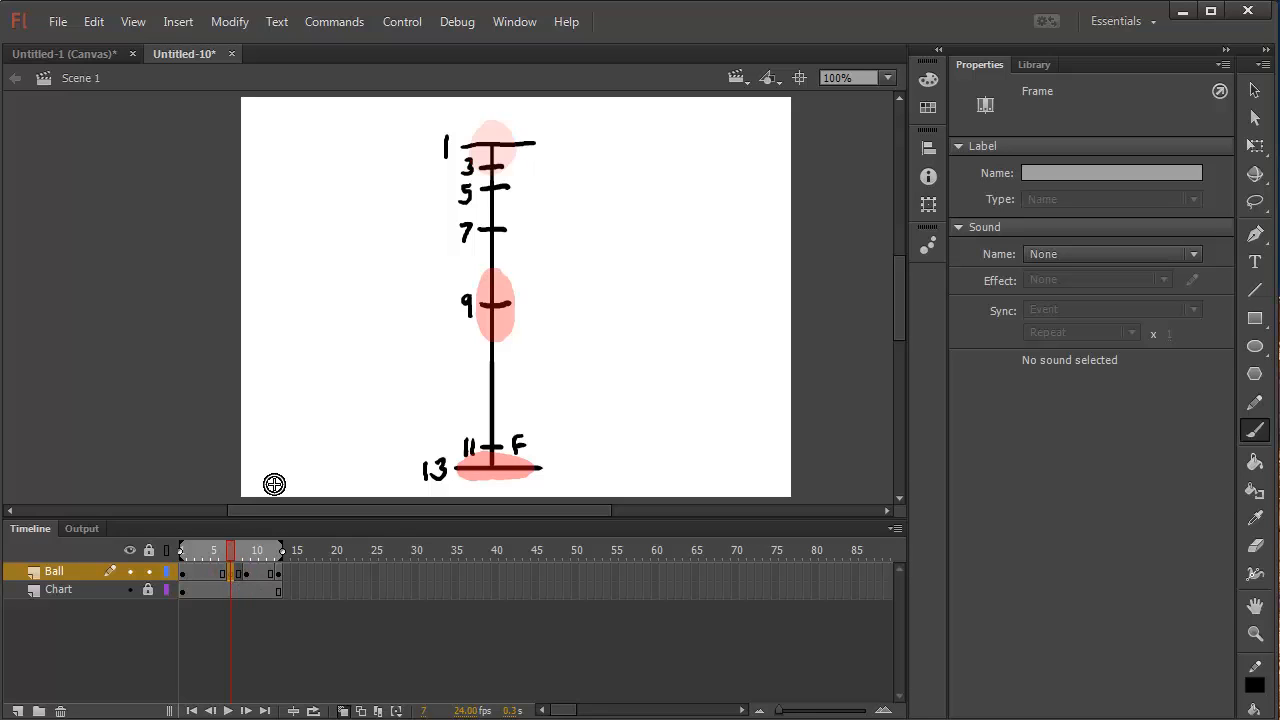
mouse_move(491, 217)
left_mouse_down()
mouse_move(478, 226)
mouse_move(496, 220)
mouse_move(491, 231)
left_mouse_up()
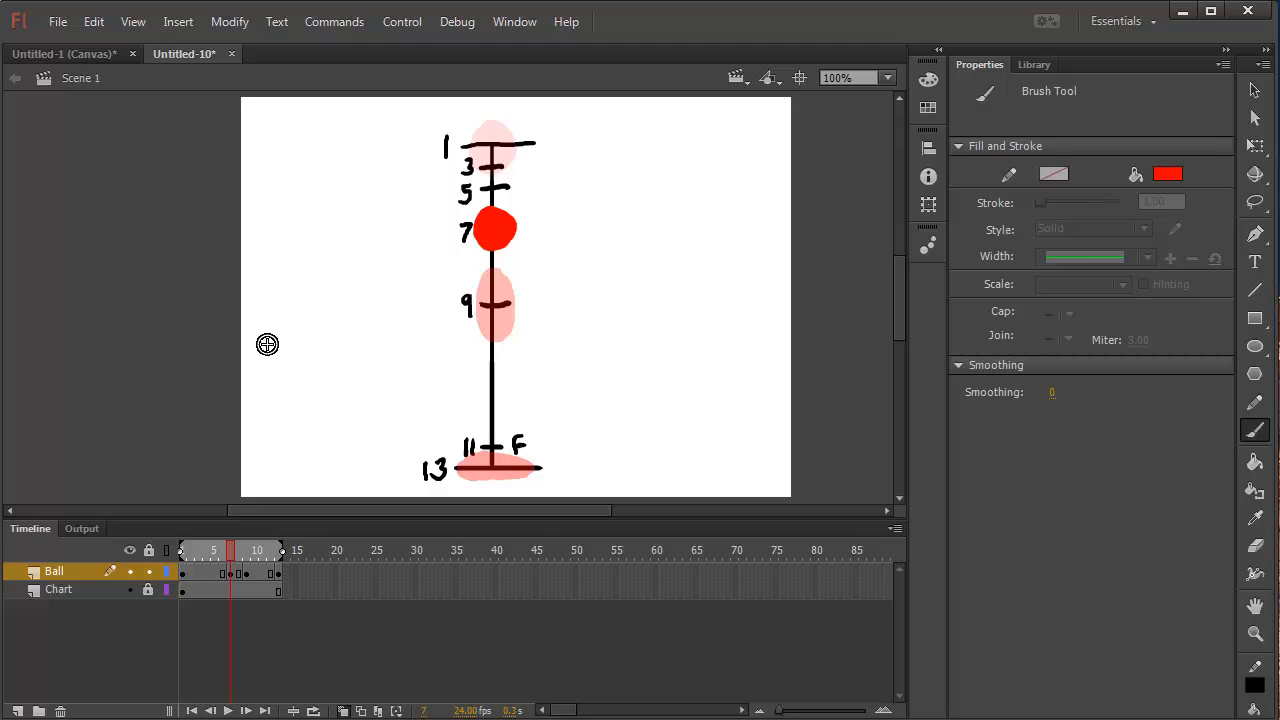
Insert a blank keyframe at frame 5 of the Ball layer and paint a filled red ball over the 5 mark.
left_click(214, 568)
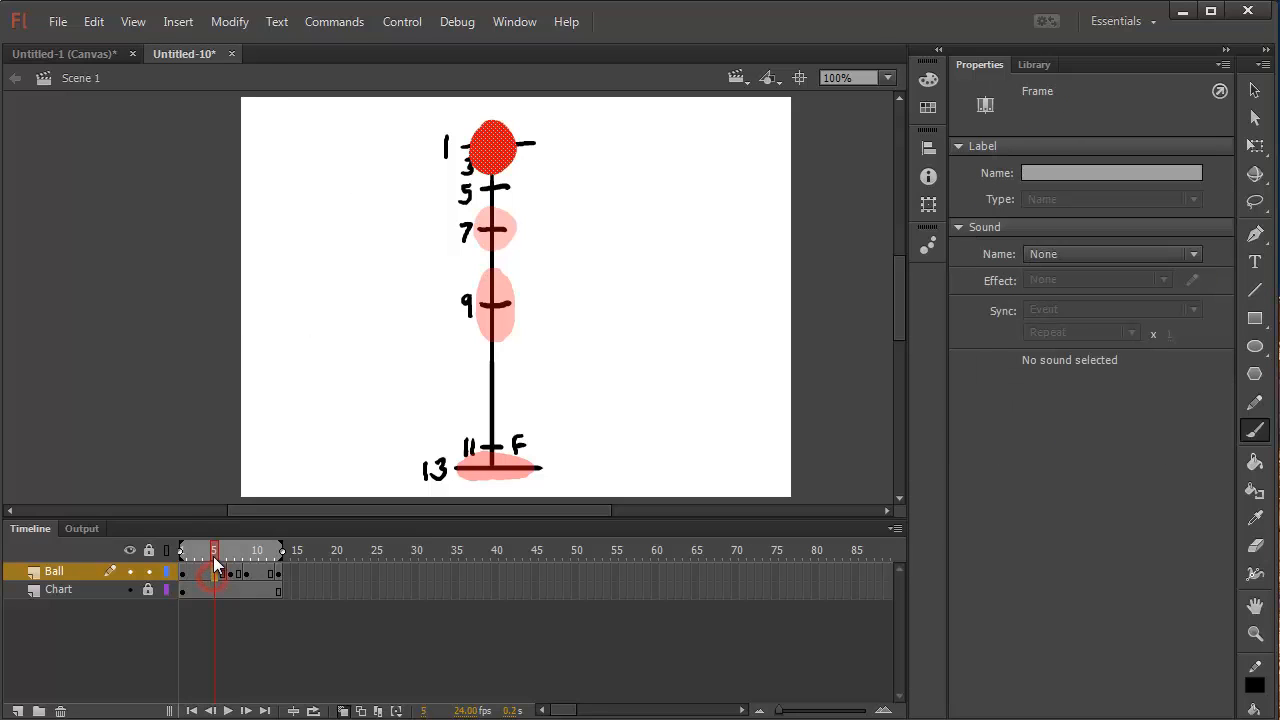
key("F7")
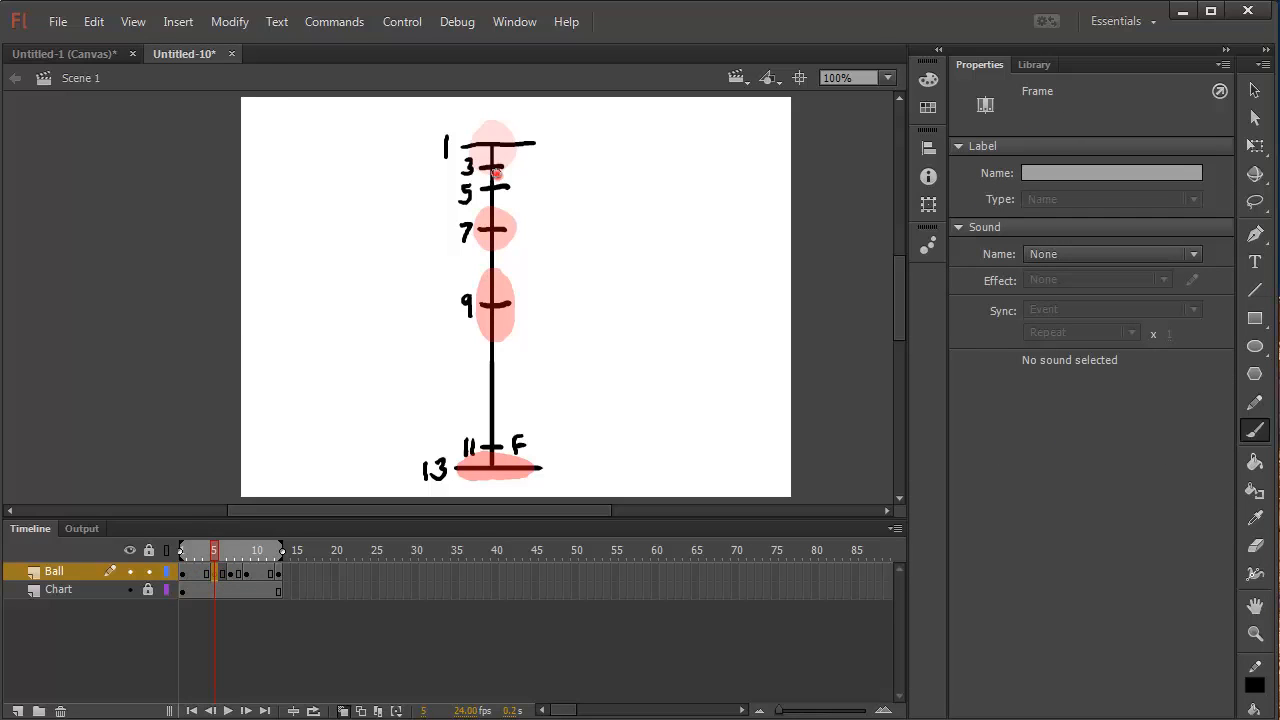
left_click_drag(489, 182, 502, 183)
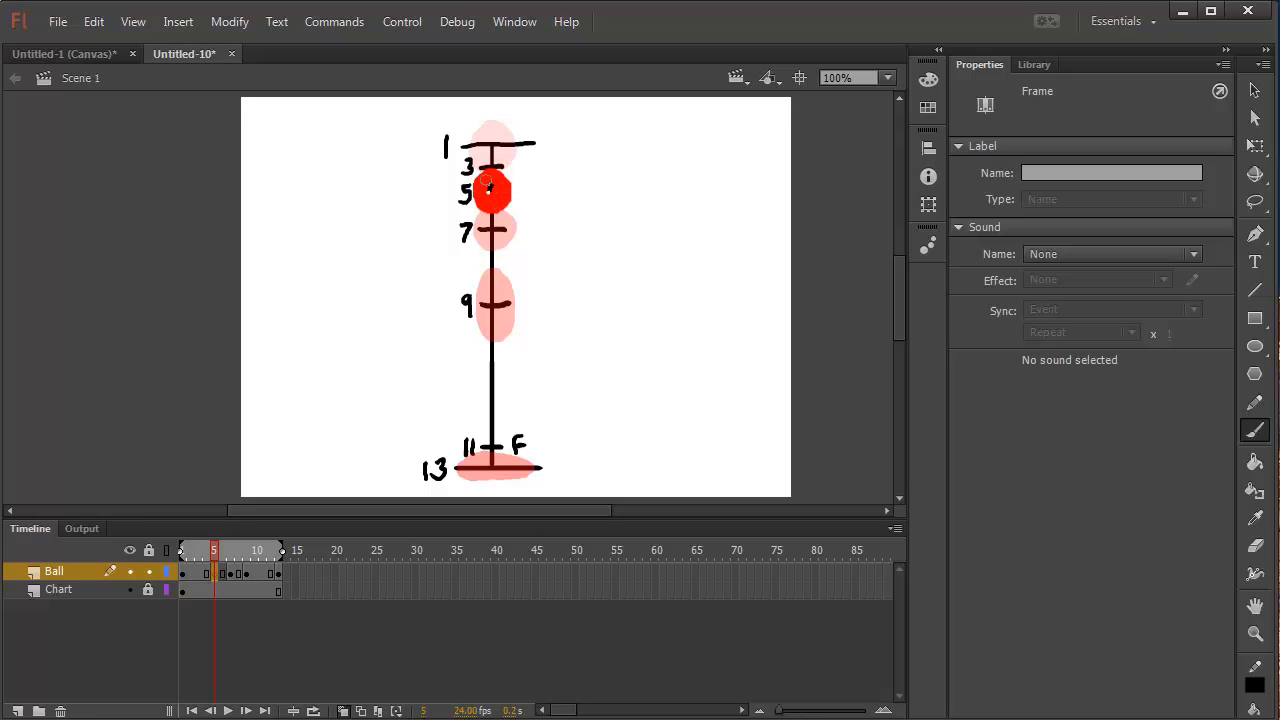
left_click(497, 200)
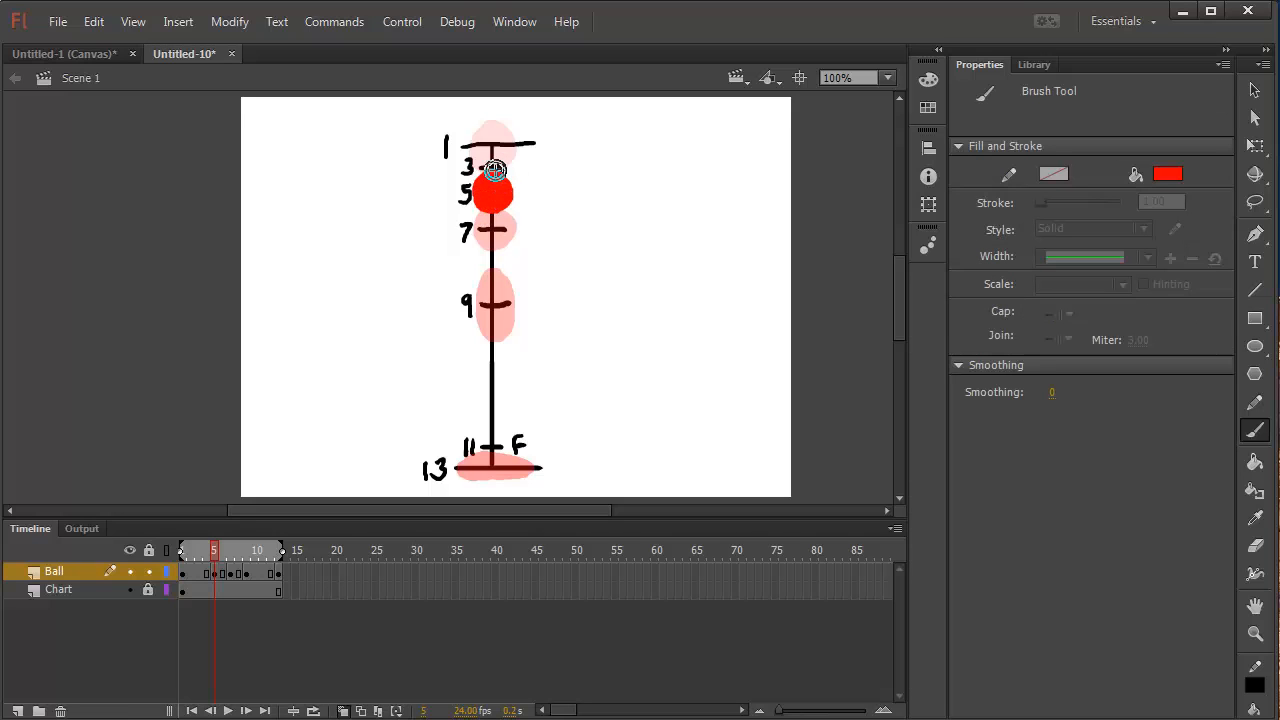
Insert a blank keyframe at frame 3 of the Ball layer and paint a red ball over the 3 mark.
left_click(199, 575)
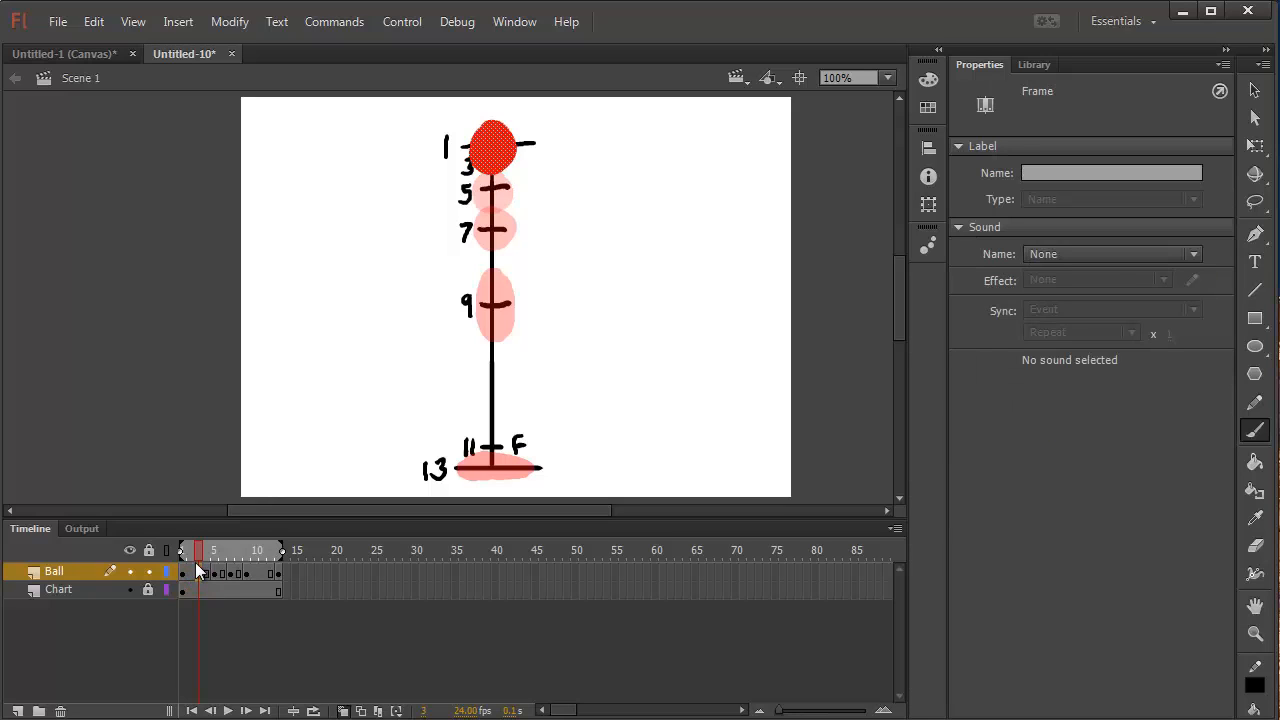
key("F7")
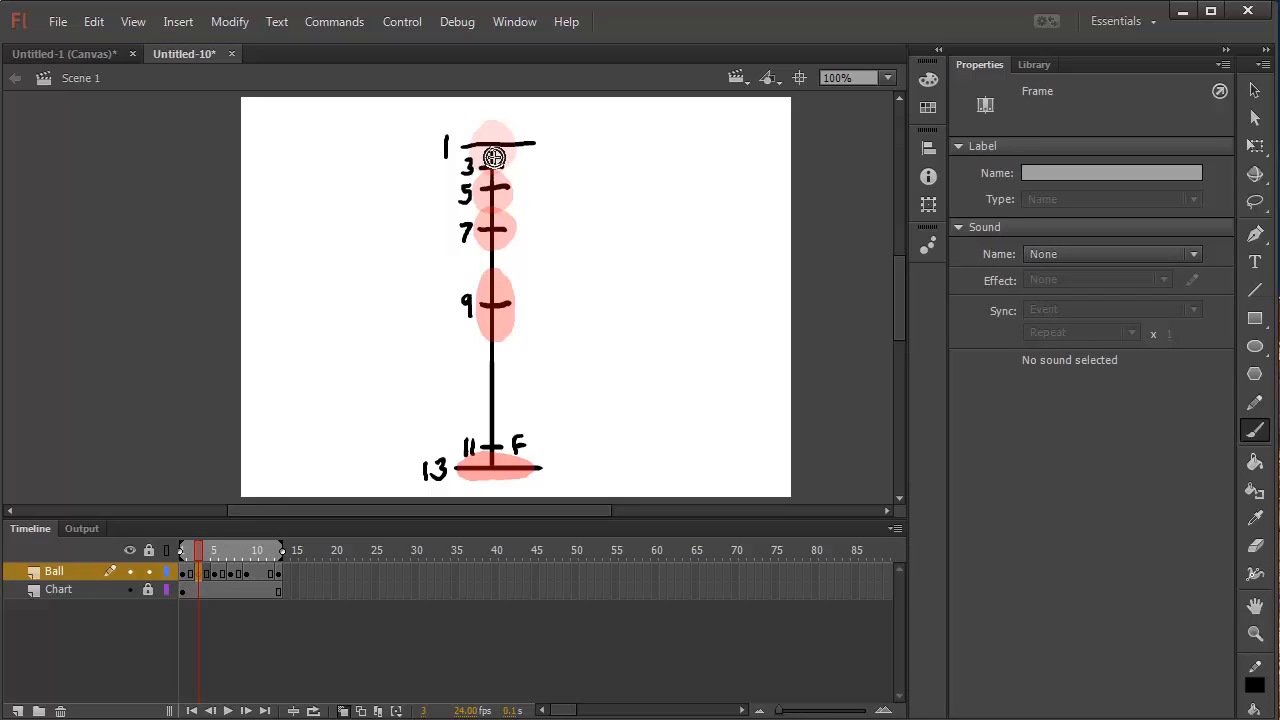
left_click_drag(491, 160, 496, 166)
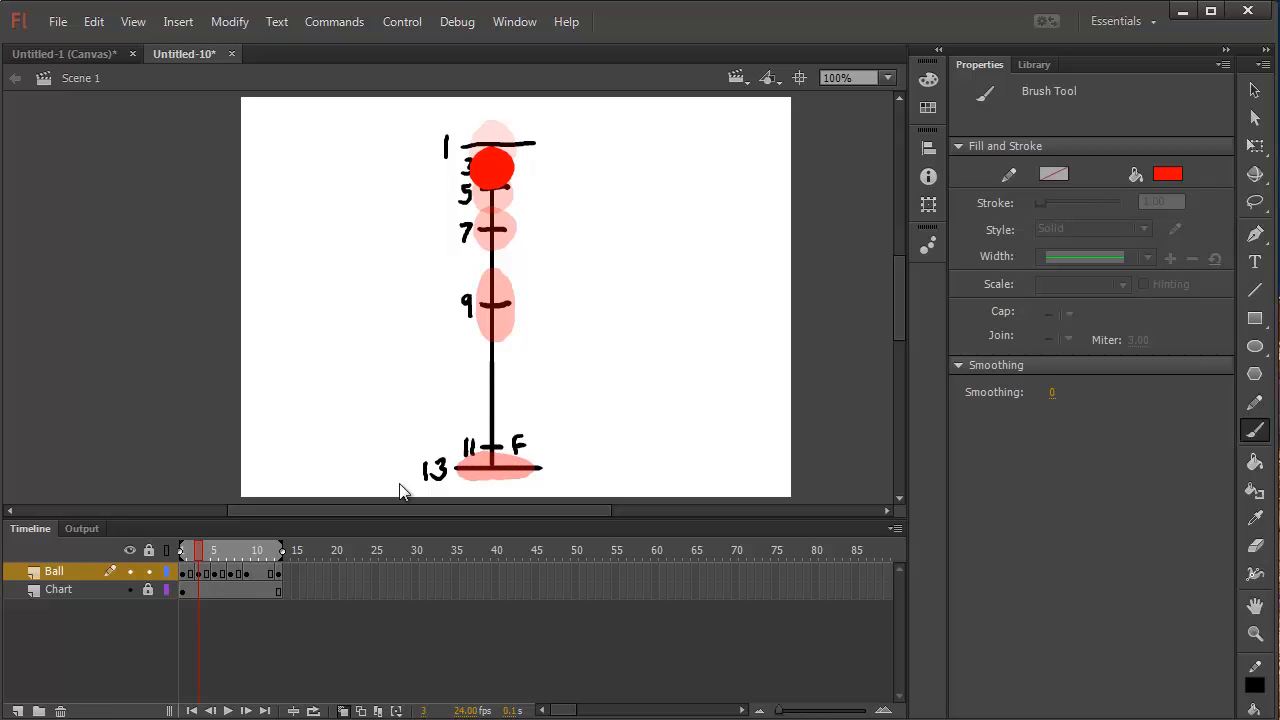
Insert a blank keyframe at frame 11 of the Ball layer and paint a tall, stretched red ball over the 11 mark, reaching the ground line.
left_click(262, 573)
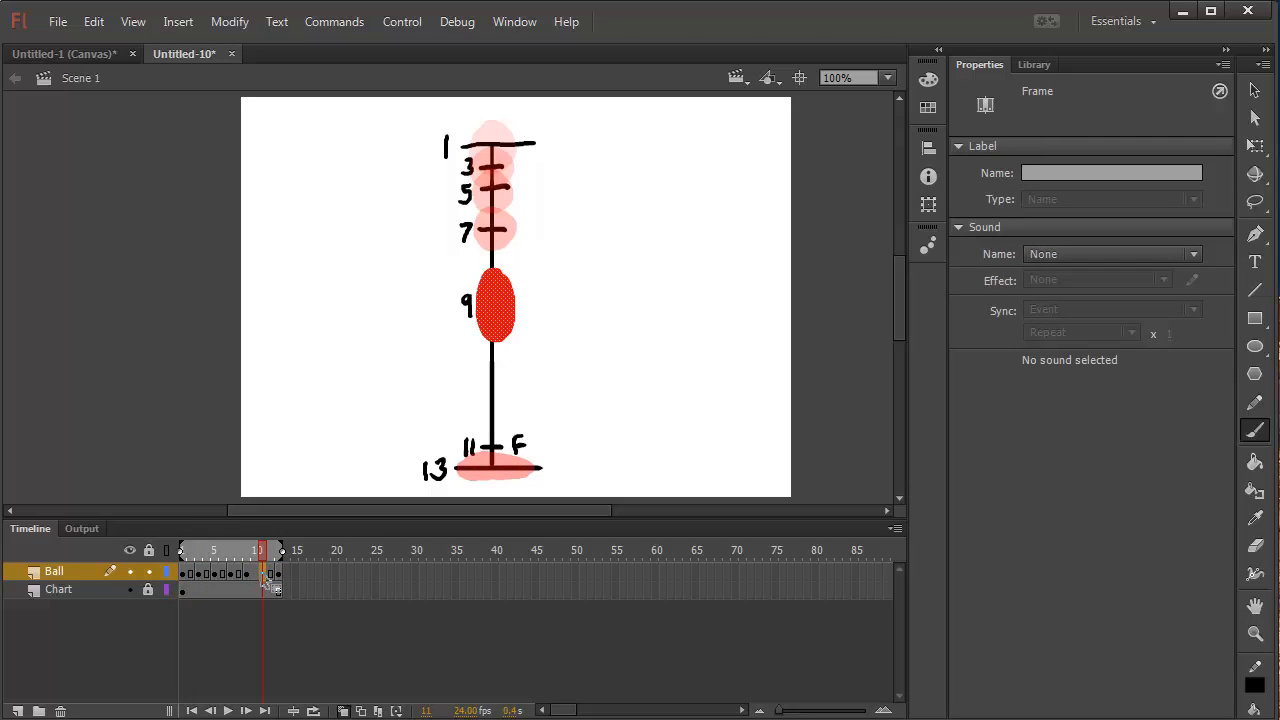
key("F7")
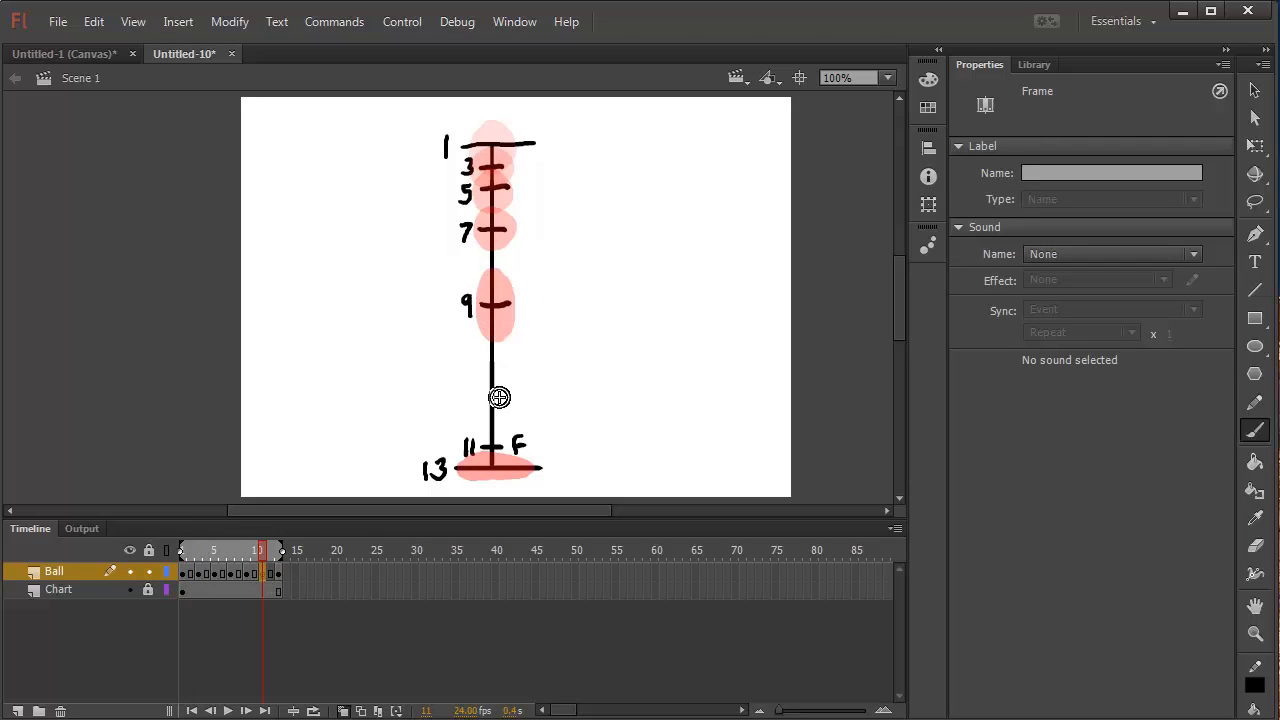
mouse_move(498, 394)
left_mouse_down()
mouse_move(490, 462)
mouse_move(504, 404)
mouse_move(492, 456)
mouse_move(494, 438)
left_mouse_up()
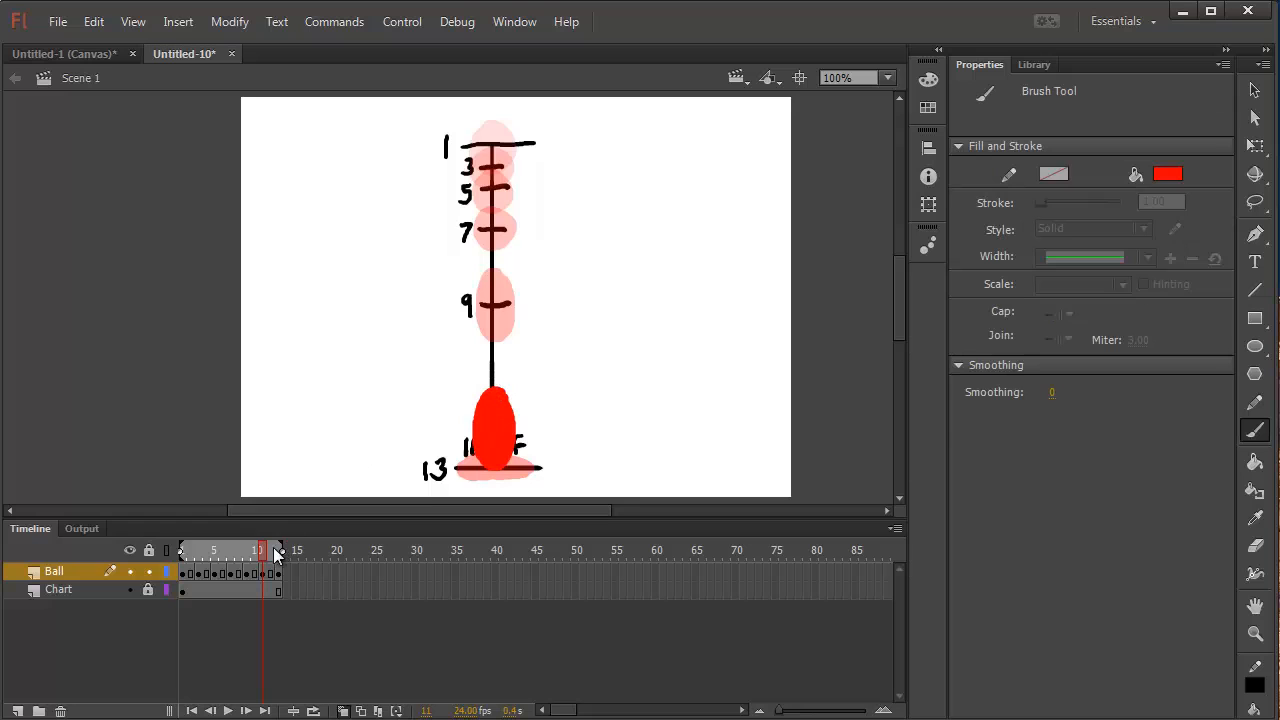
Turn off onion skinning and play the falling ball animation from frame 1.
mouse_move(262, 548)
left_mouse_down()
mouse_move(180, 549)
mouse_move(276, 550)
mouse_move(170, 550)
mouse_move(286, 551)
mouse_move(157, 547)
left_mouse_up()
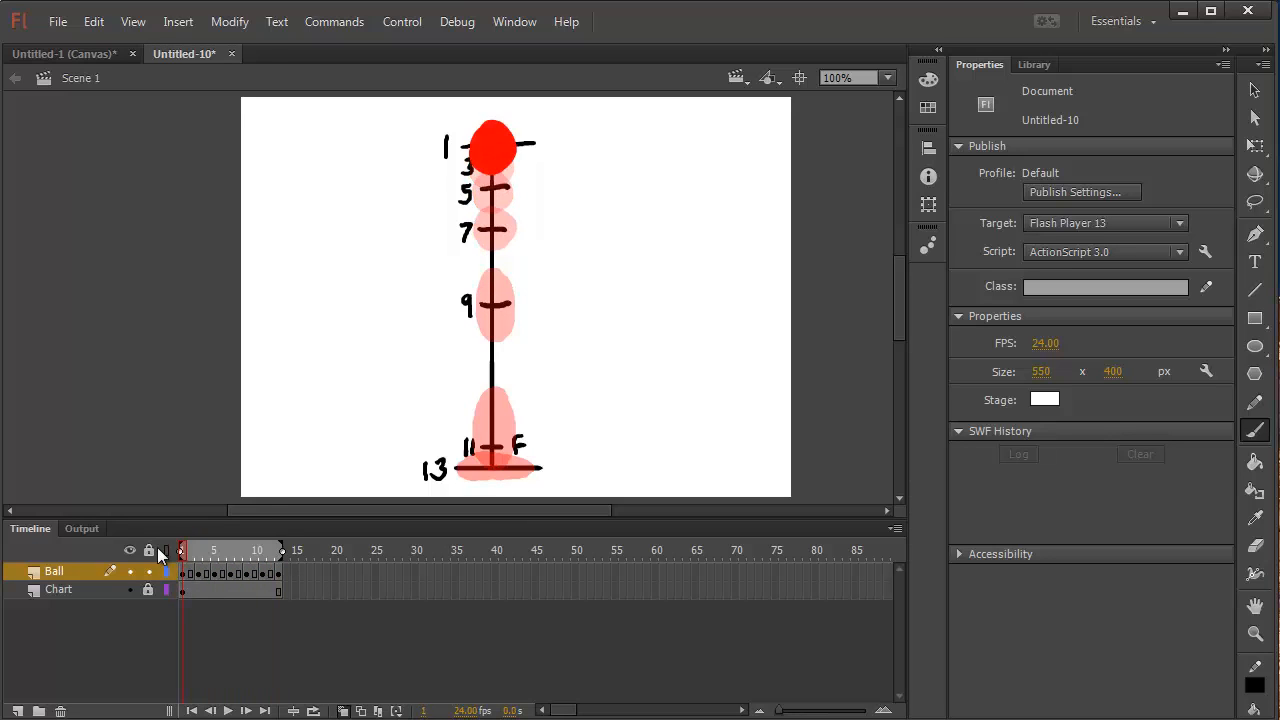
key("Return")
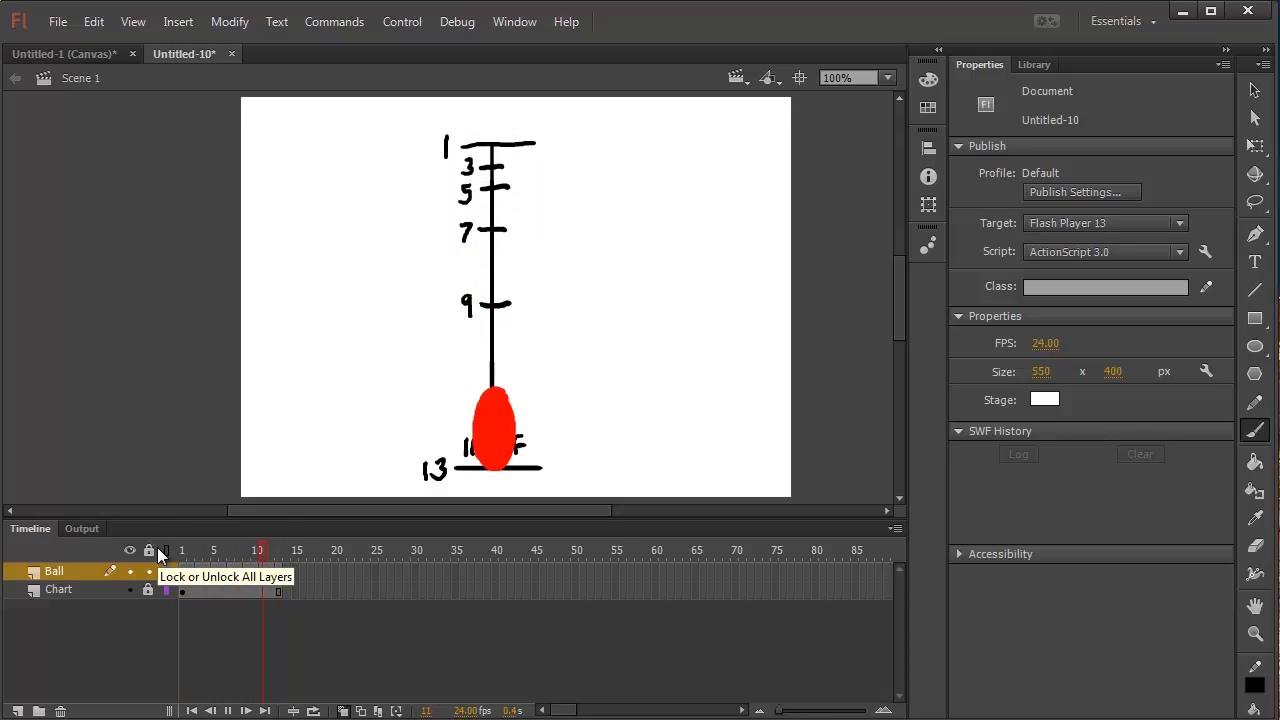
key("Return")
left_click(342, 710)
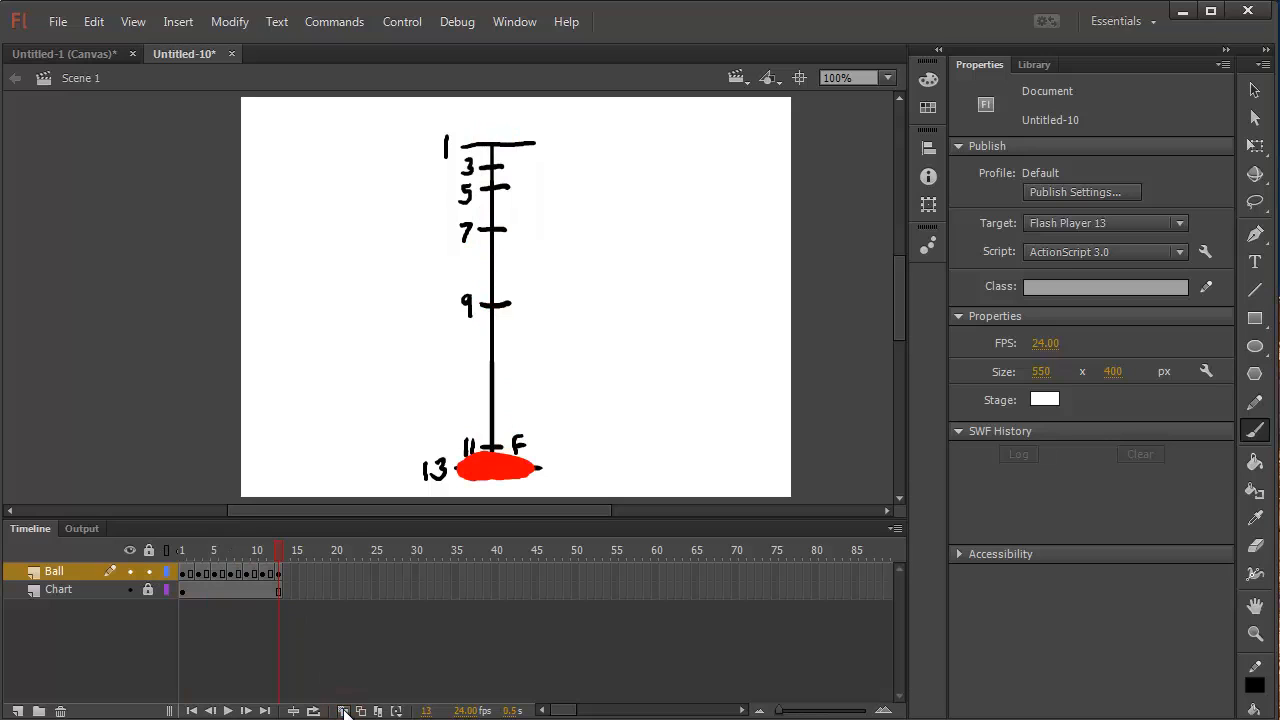
key("Return")
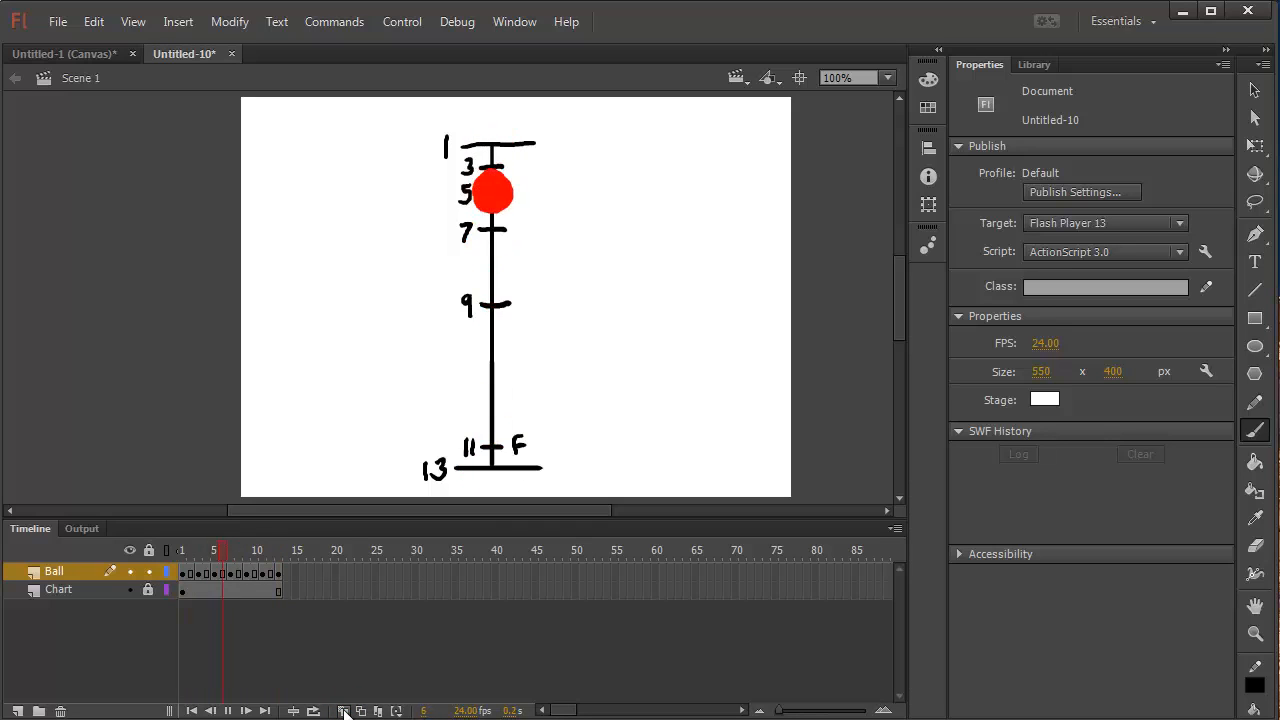
Hide the Chart layer and play the ball animation without it.
left_click(129, 590)
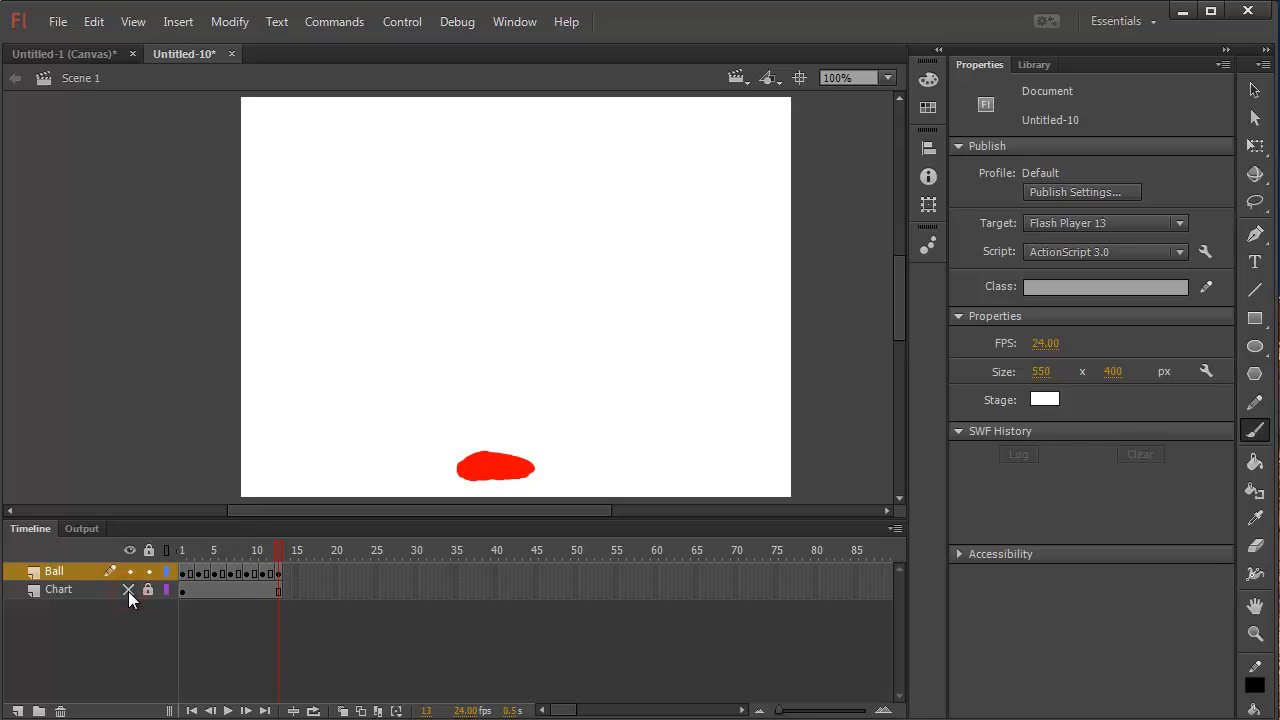
key("Return")
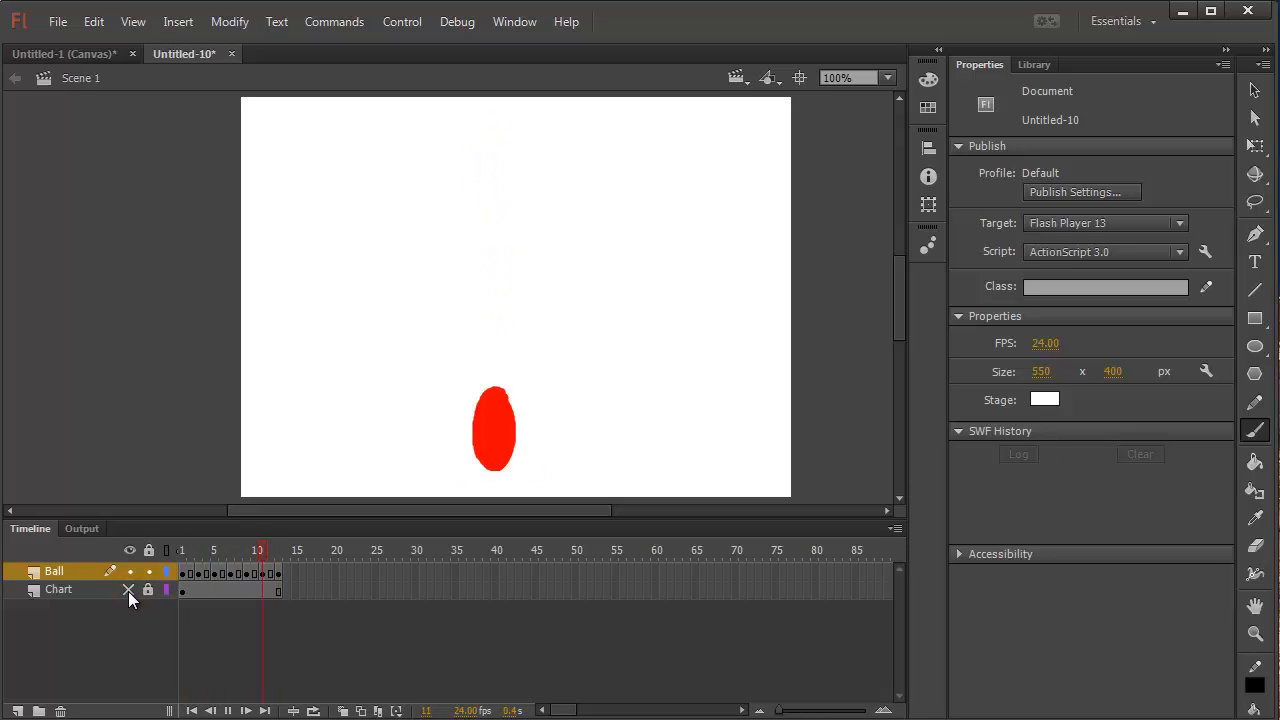
key("Return")
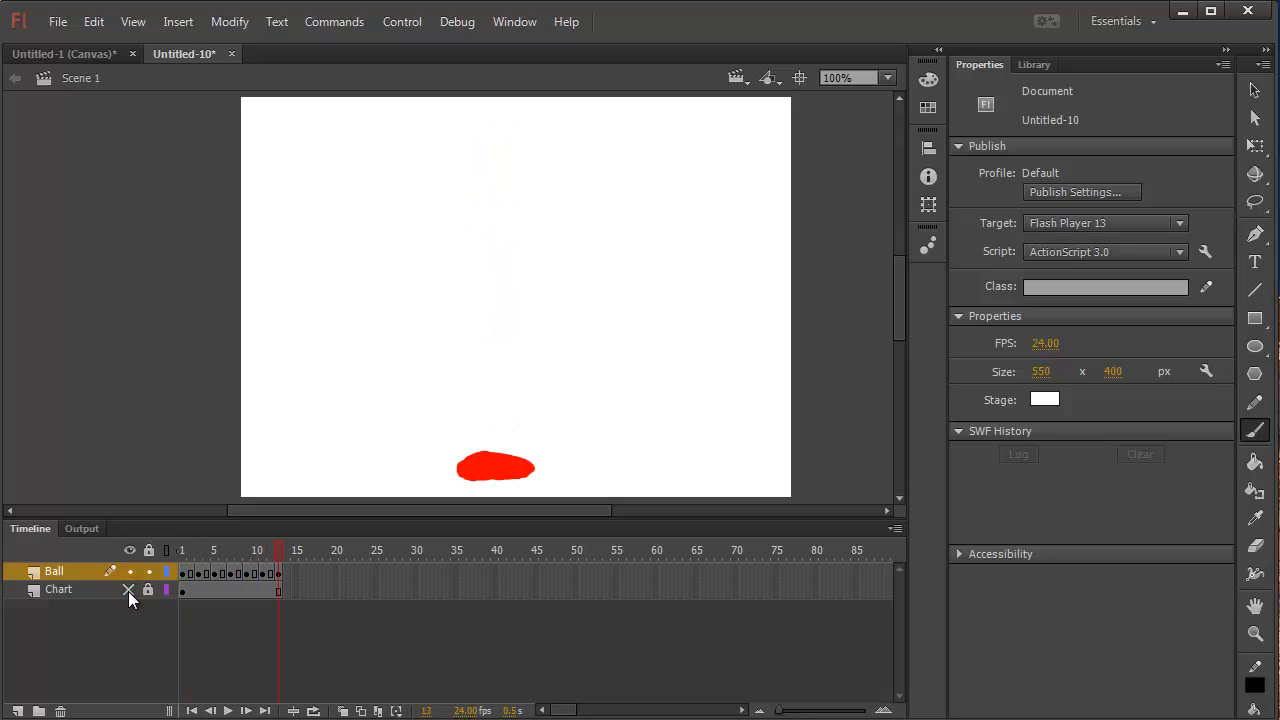
key("Return")
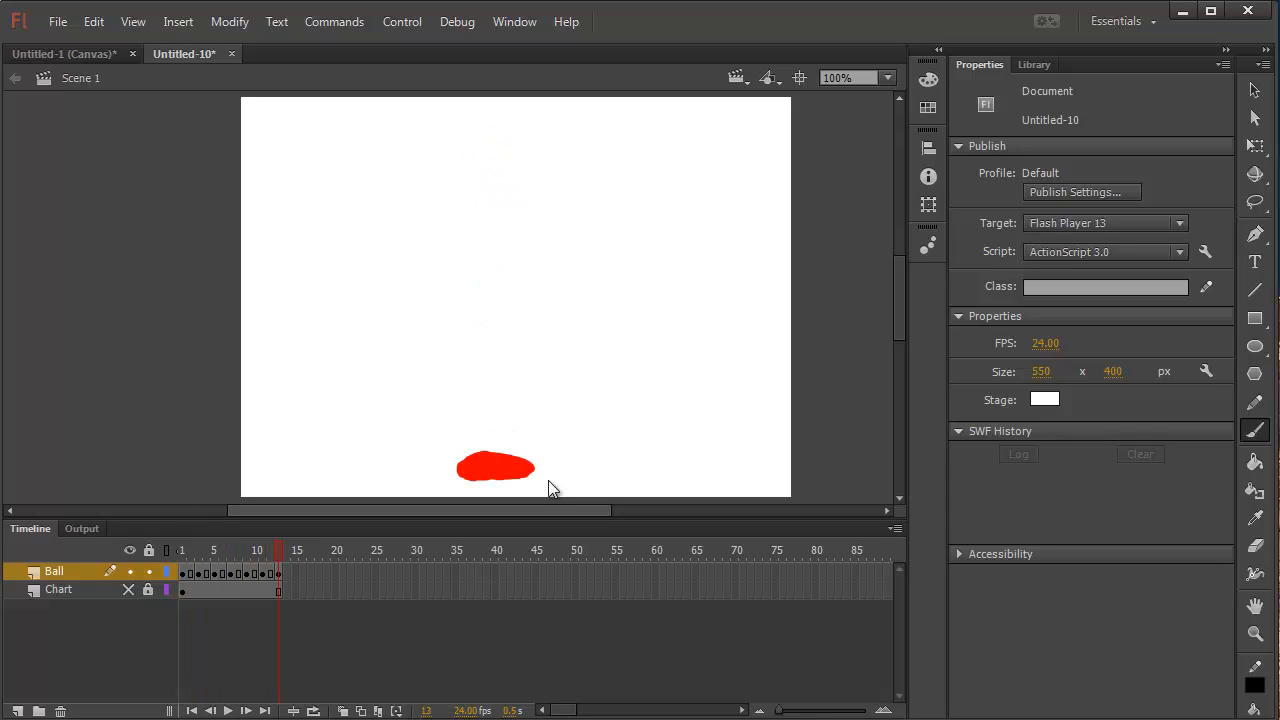
Save the animation to the Desktop as a Flash Document, using the author's username prefix followed by "ball" as the file name.
left_click(60, 22)
left_click(86, 240)
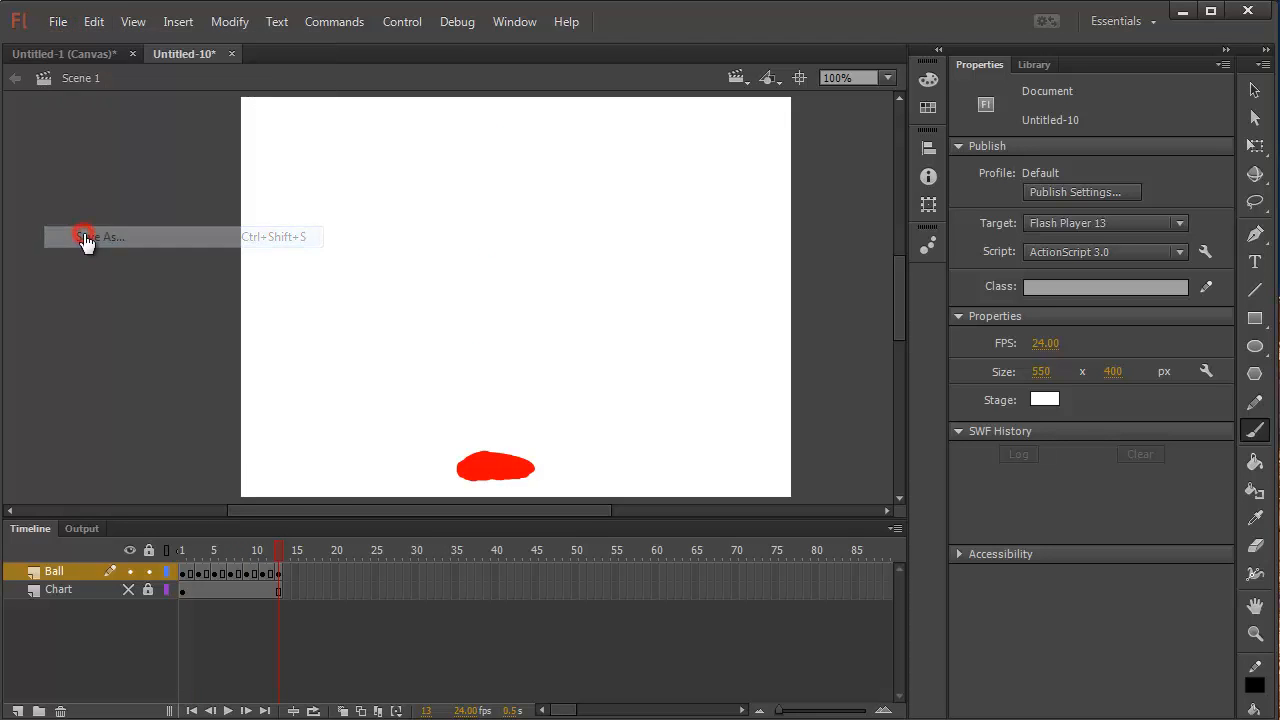
left_click_drag(423, 28, 455, 123)
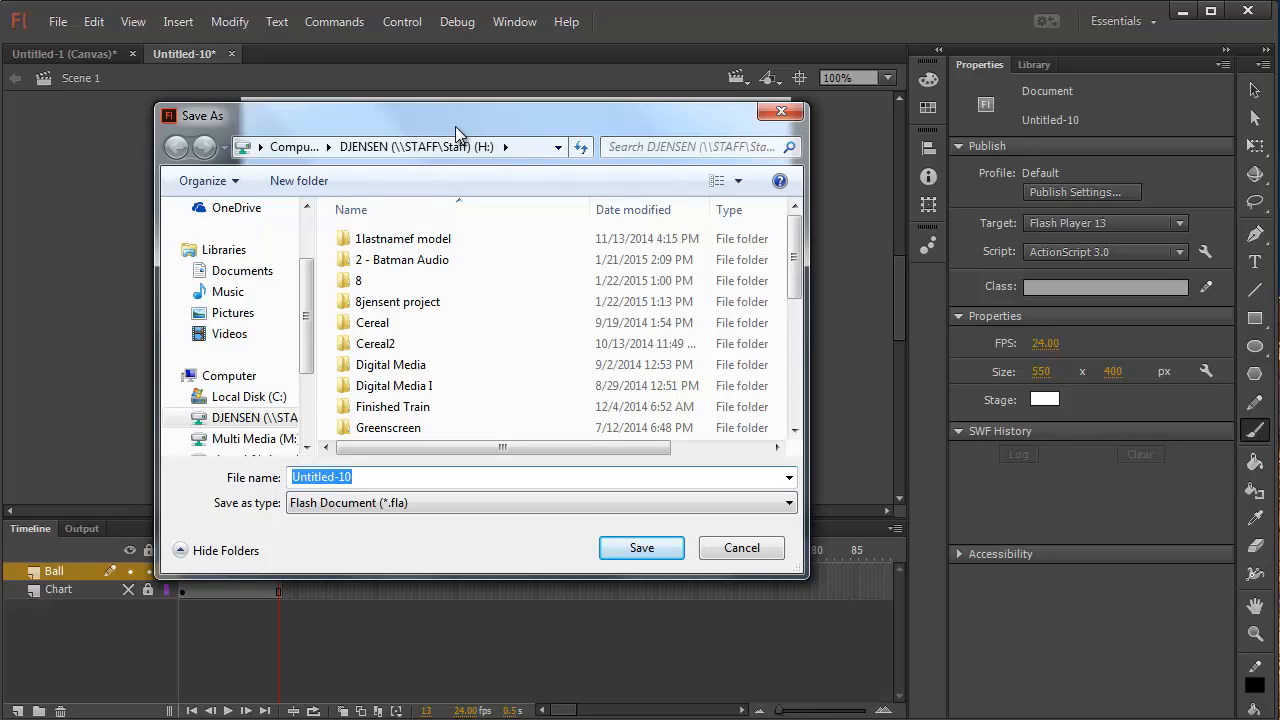
left_click_drag(307, 315, 308, 282)
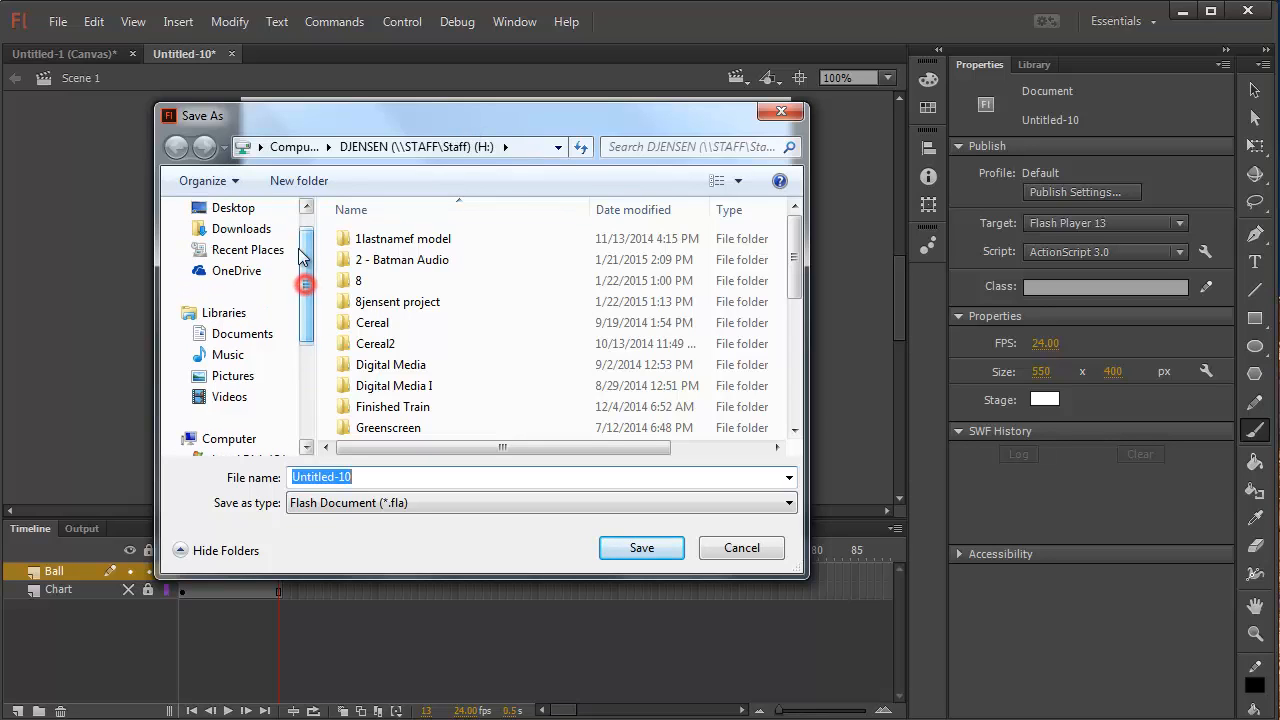
scroll(306, 249, "up", 1)
left_click(263, 238)
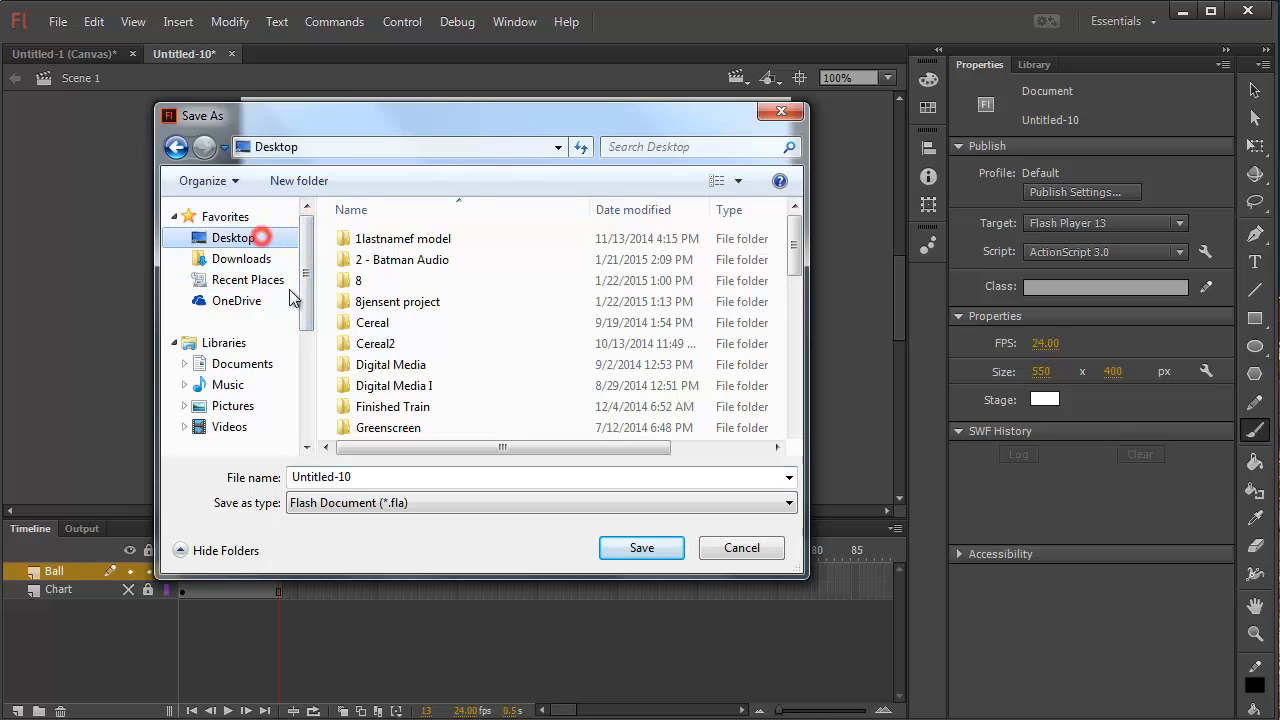
left_click(366, 477)
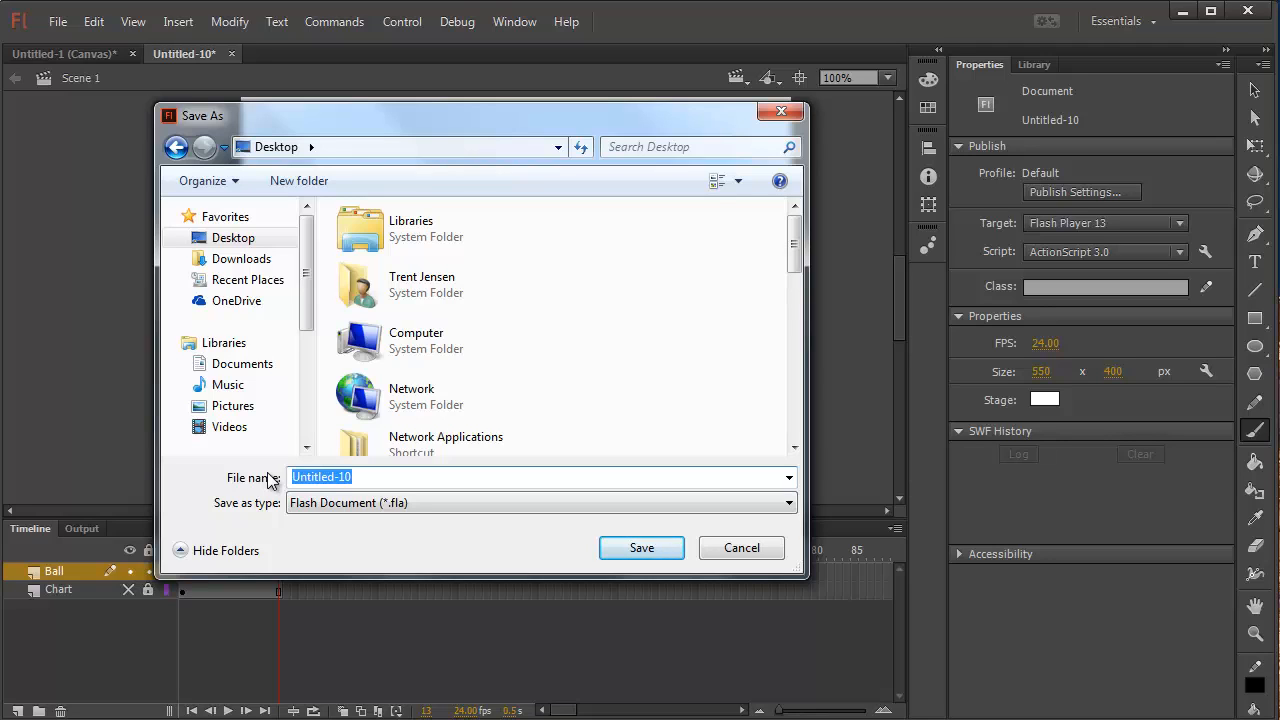
type("6jensent")
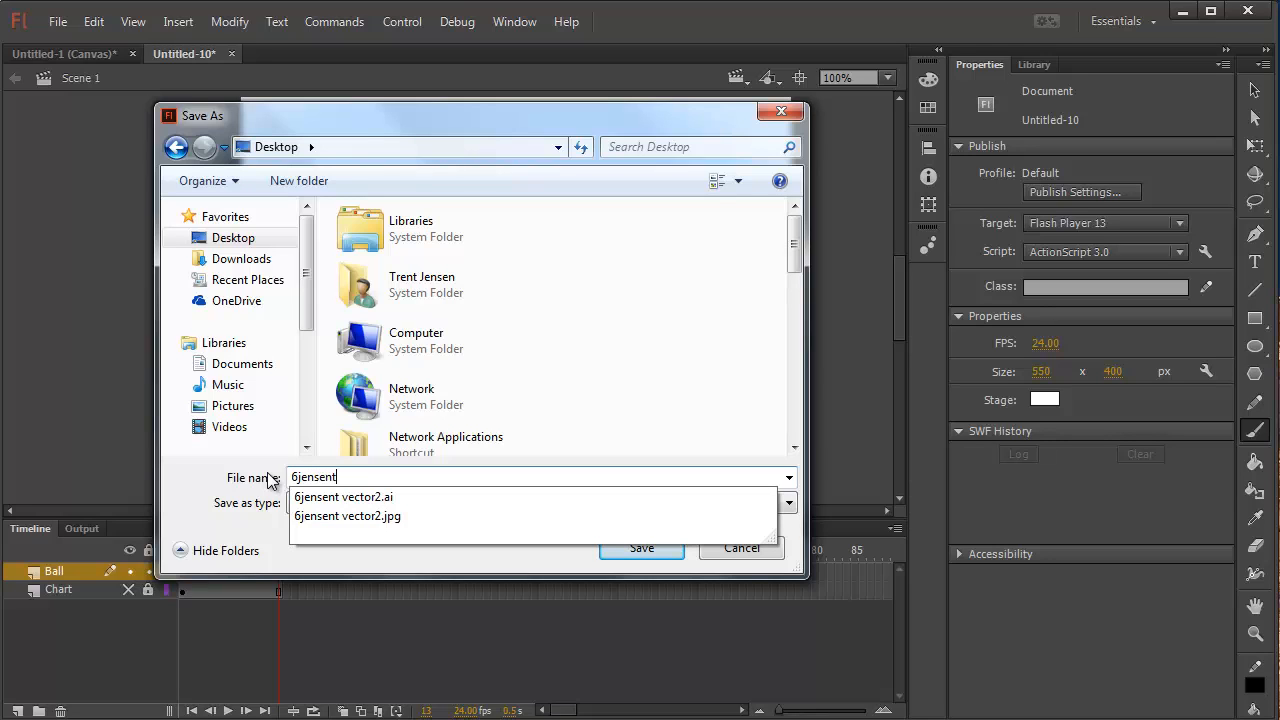
type(" ball")
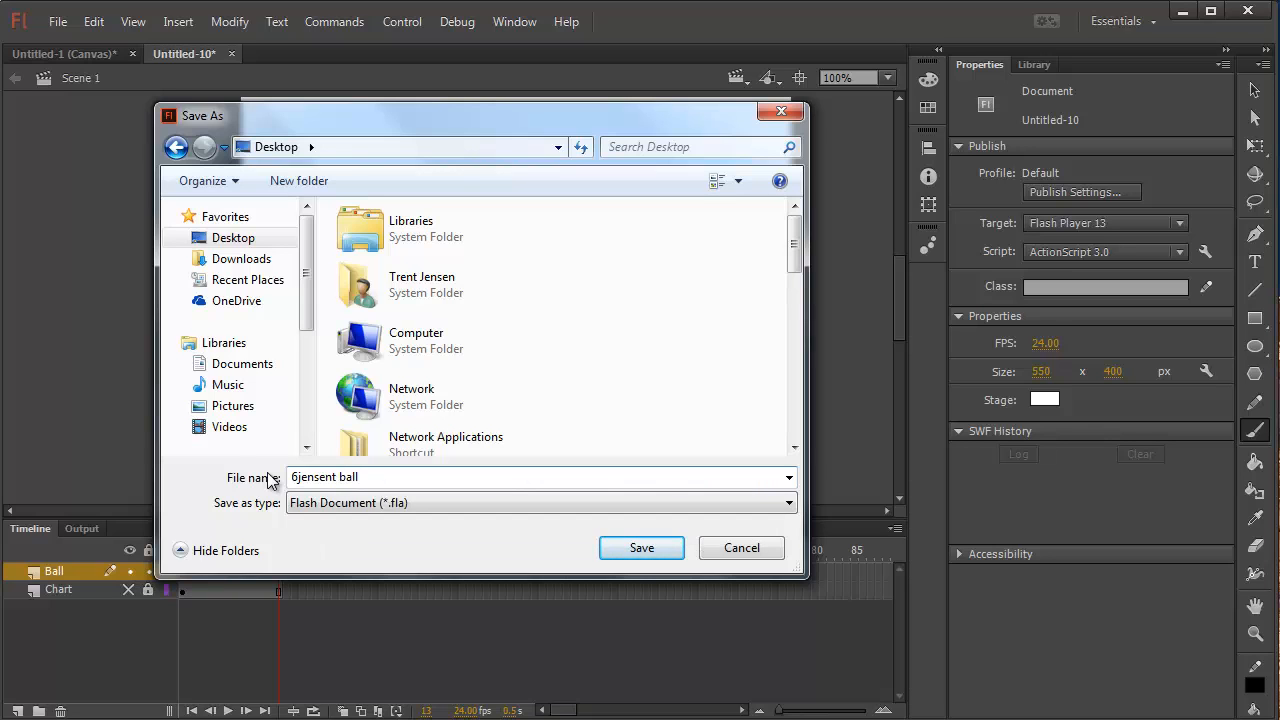
key("Return")
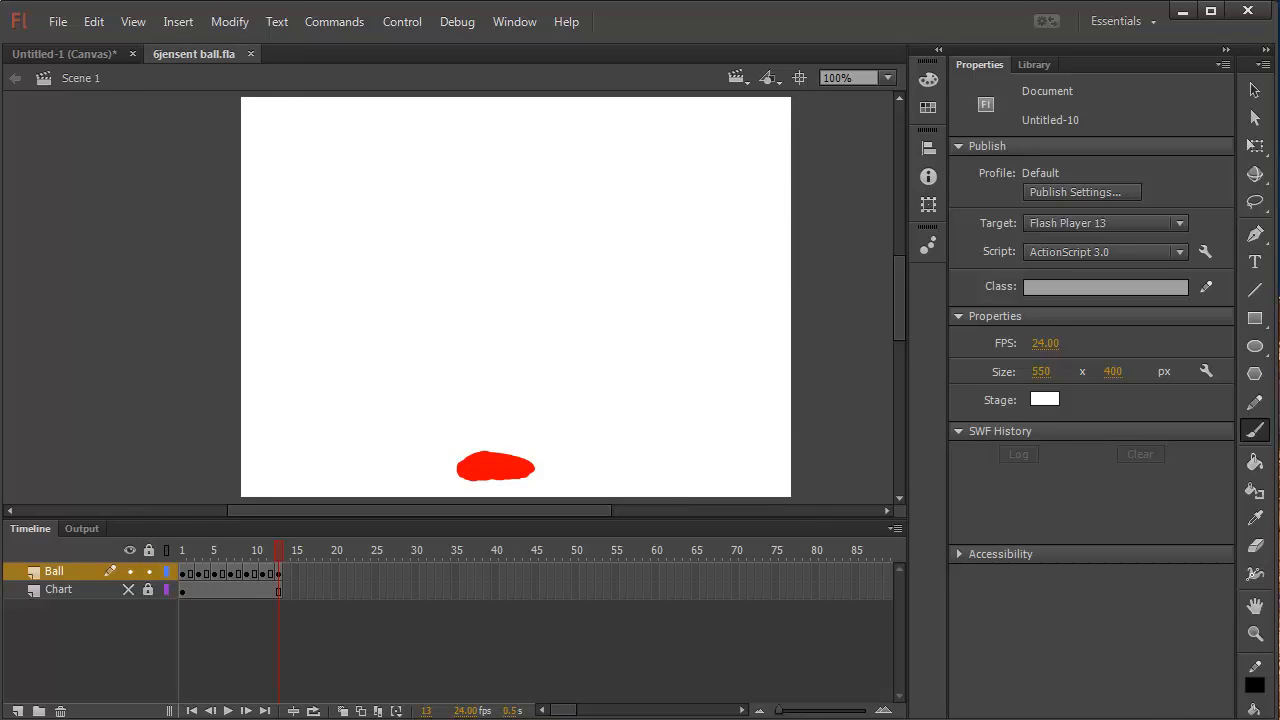
Switch to the desktop, move the saved ball file's icon to an empty area, and return to Flash.
left_click(1180, 11)
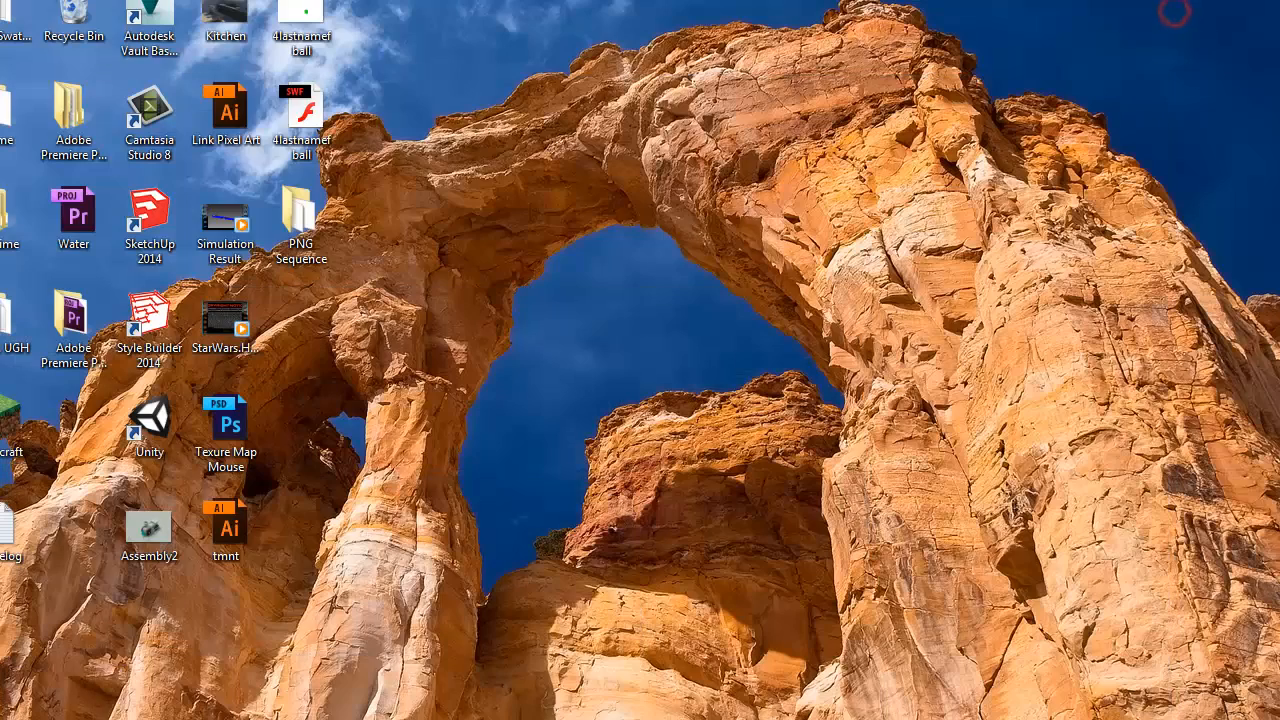
left_click_drag(470, 540, 606, 385)
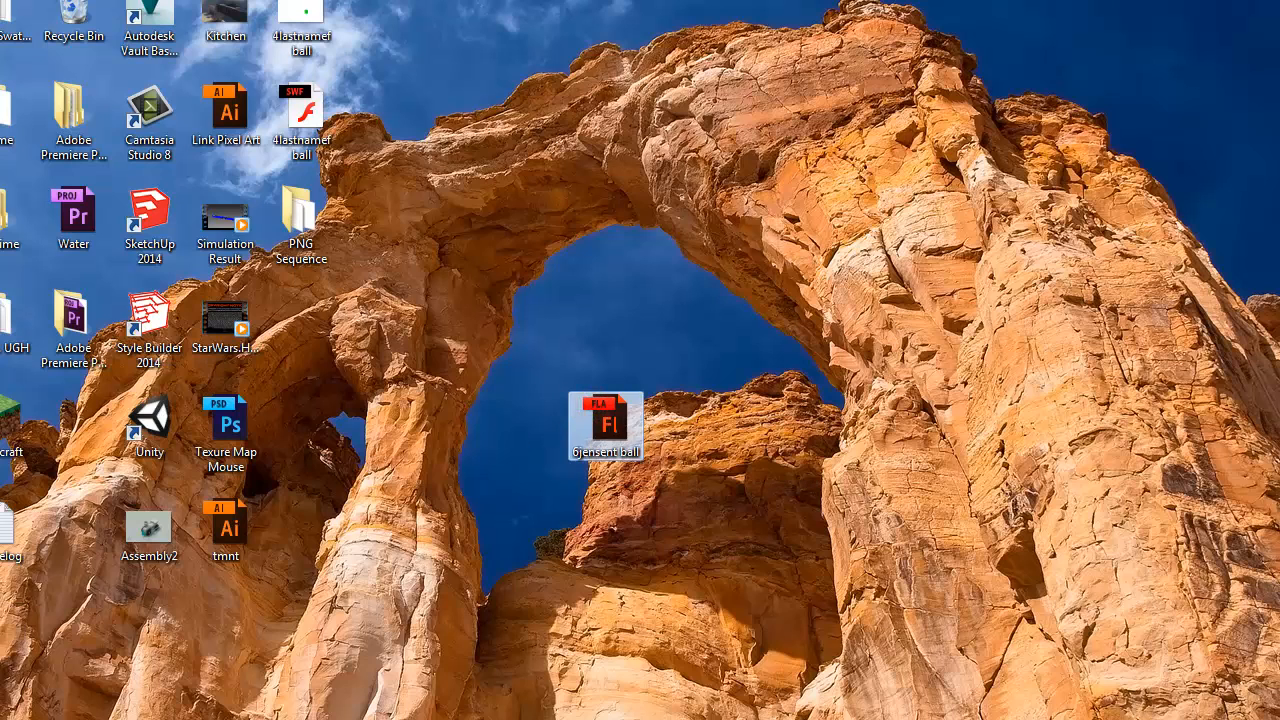
key("Delete")
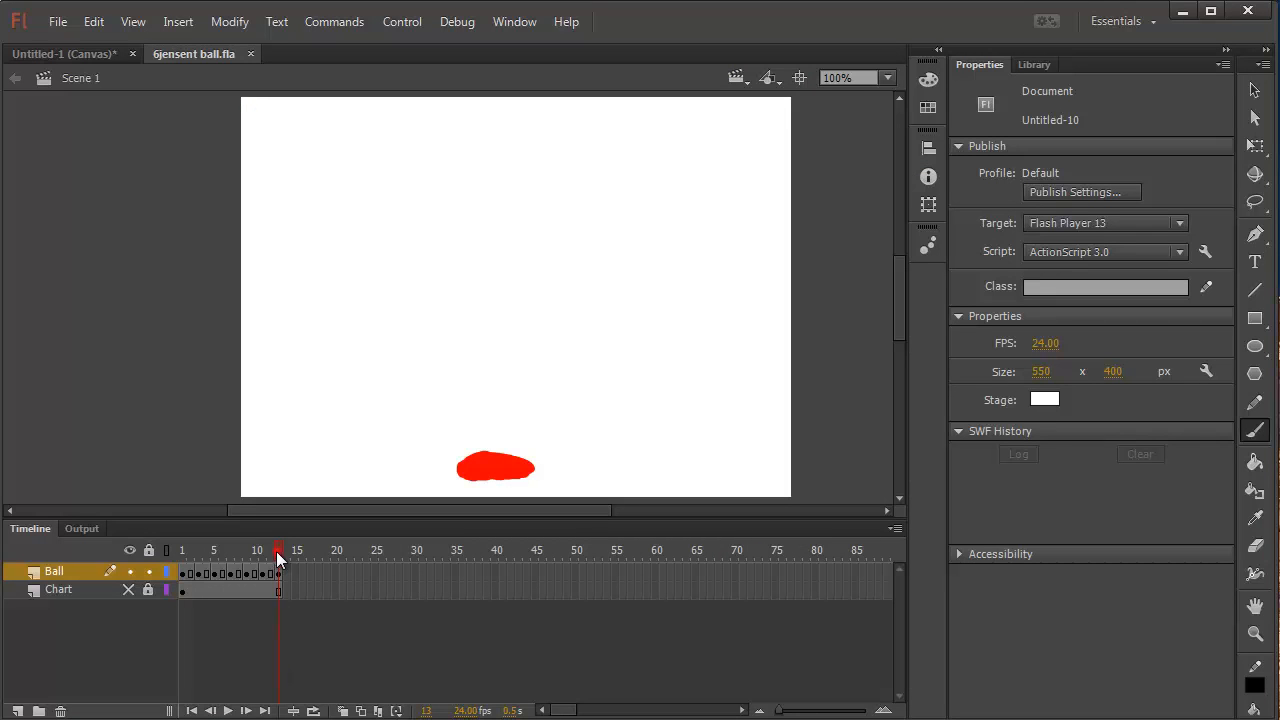
mouse_move(276, 551)
left_mouse_down()
mouse_move(194, 551)
mouse_move(290, 551)
mouse_move(180, 553)
mouse_move(298, 557)
left_mouse_up()
left_click(184, 574)
left_click(205, 574)
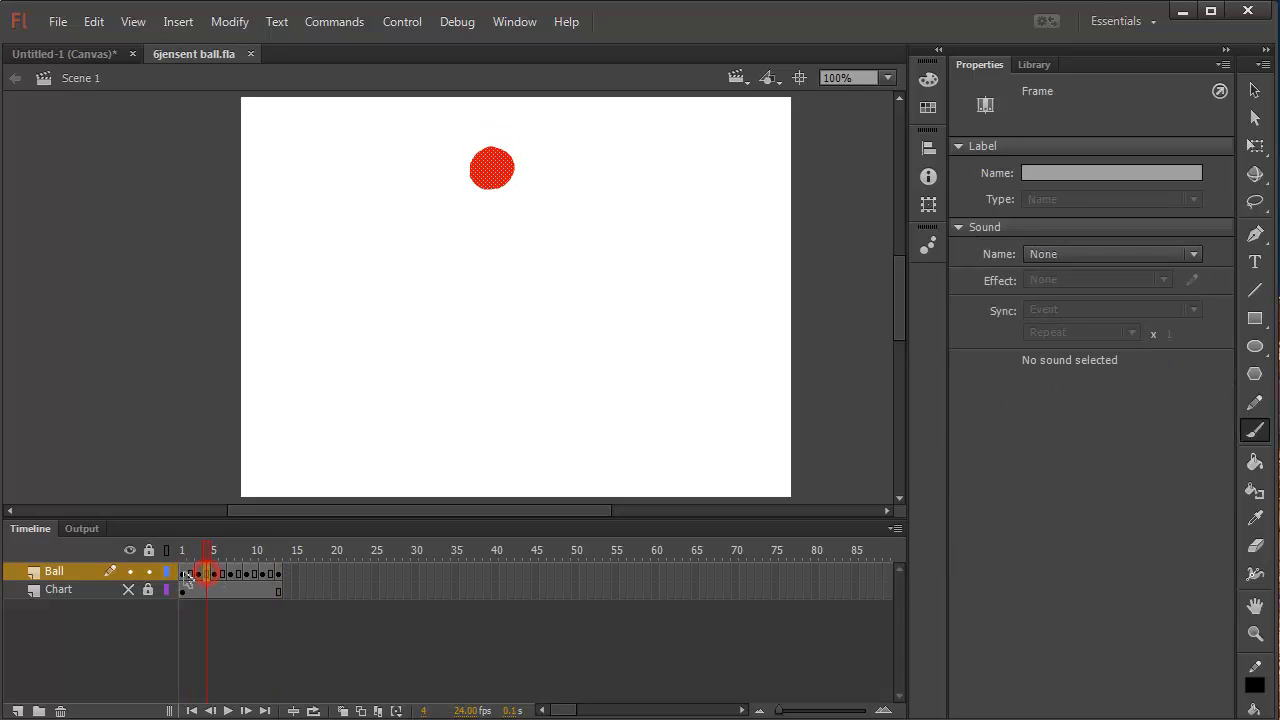
left_click(184, 574)
left_click(195, 575)
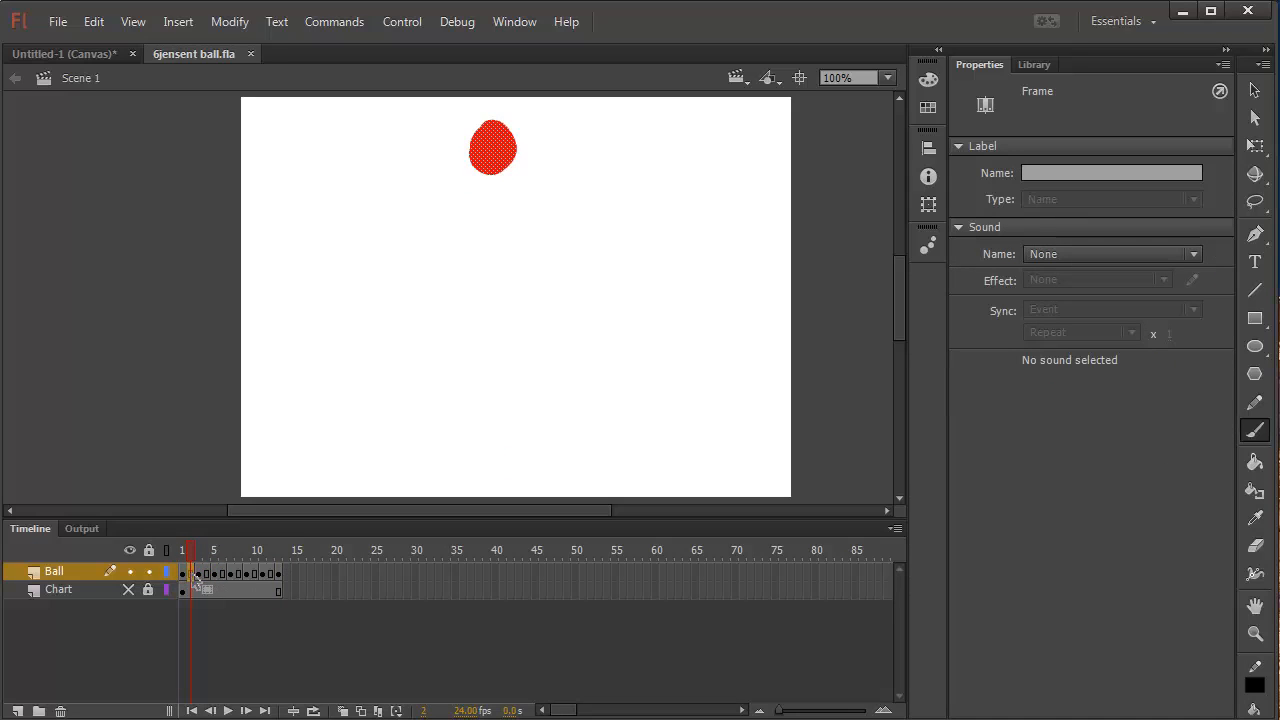
left_click_drag(197, 580, 197, 576)
Copy frames 1 to 13 of the Ball layer and paste them starting at frame 14.
left_click(274, 576)
left_click_drag(272, 573, 183, 580)
left_click(185, 578)
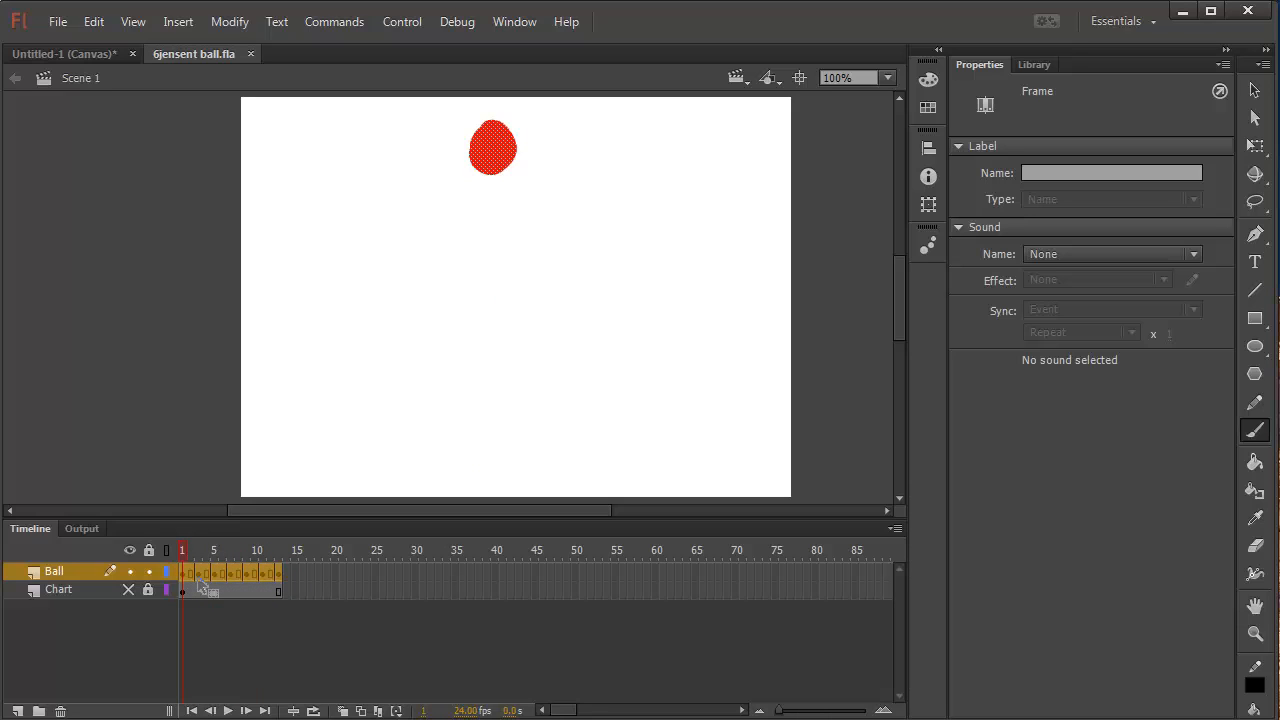
left_click_drag(199, 578, 226, 578)
right_click(224, 576)
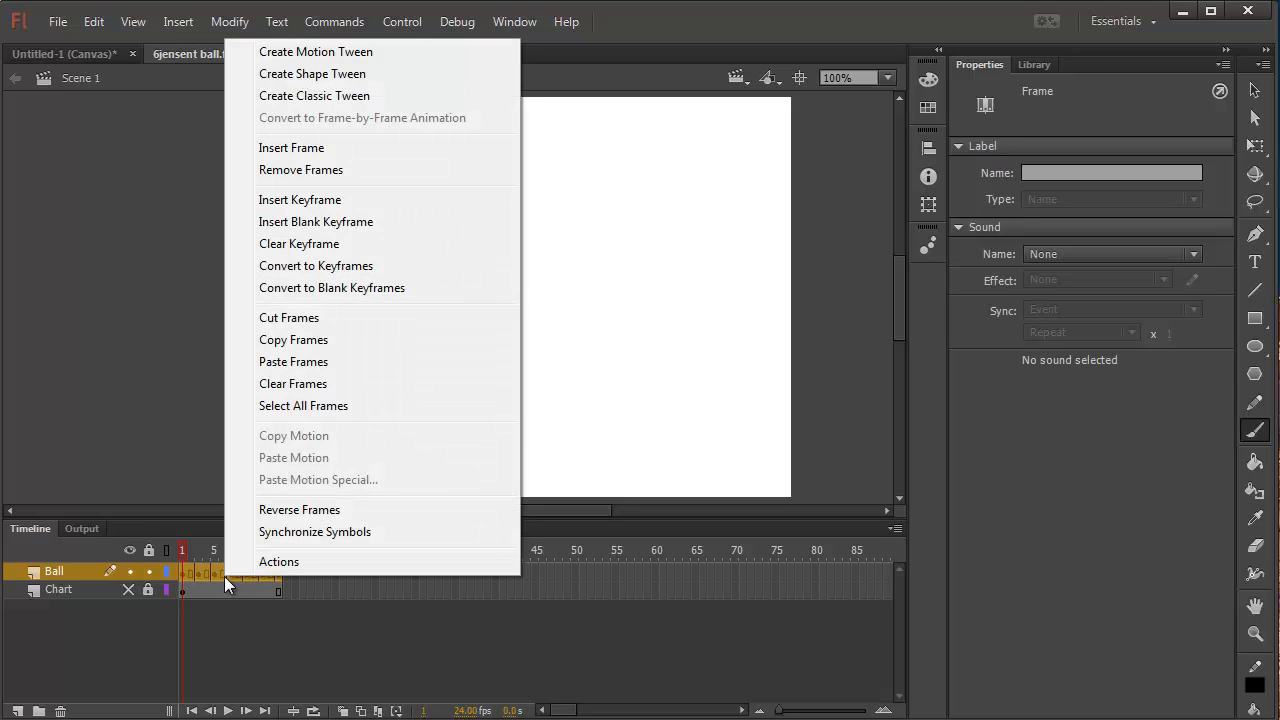
left_click(311, 341)
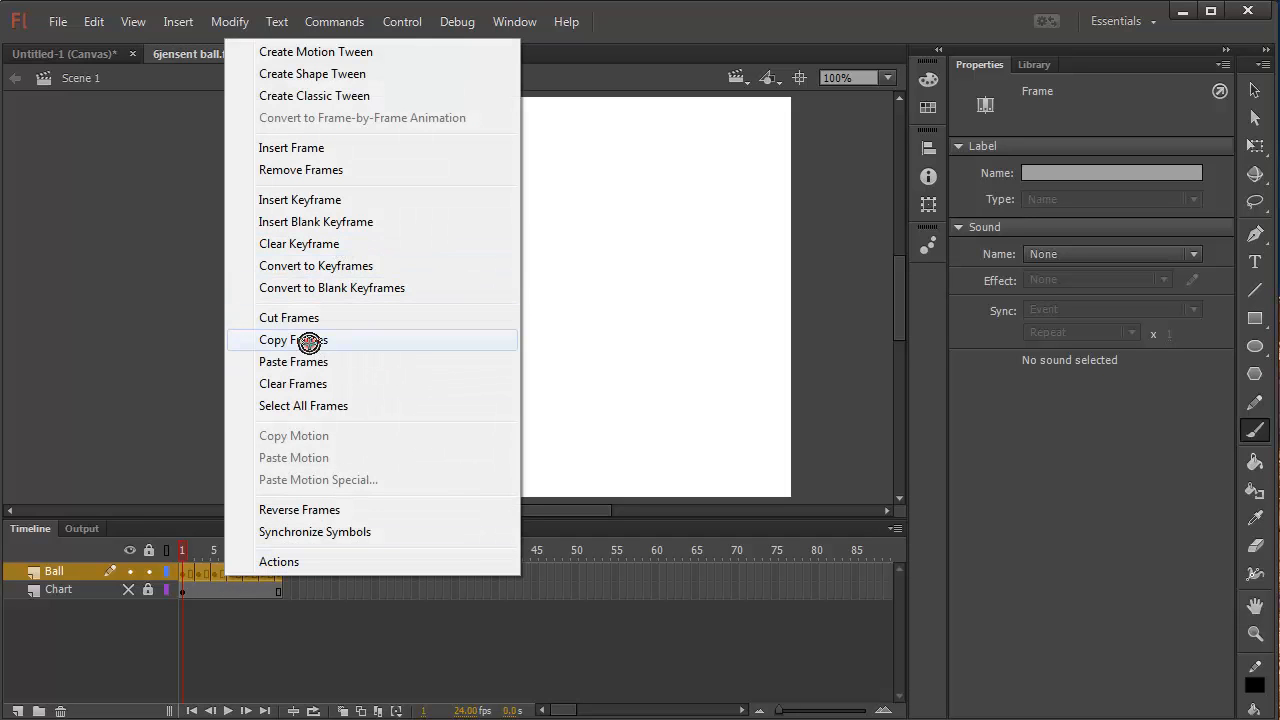
left_click(288, 578)
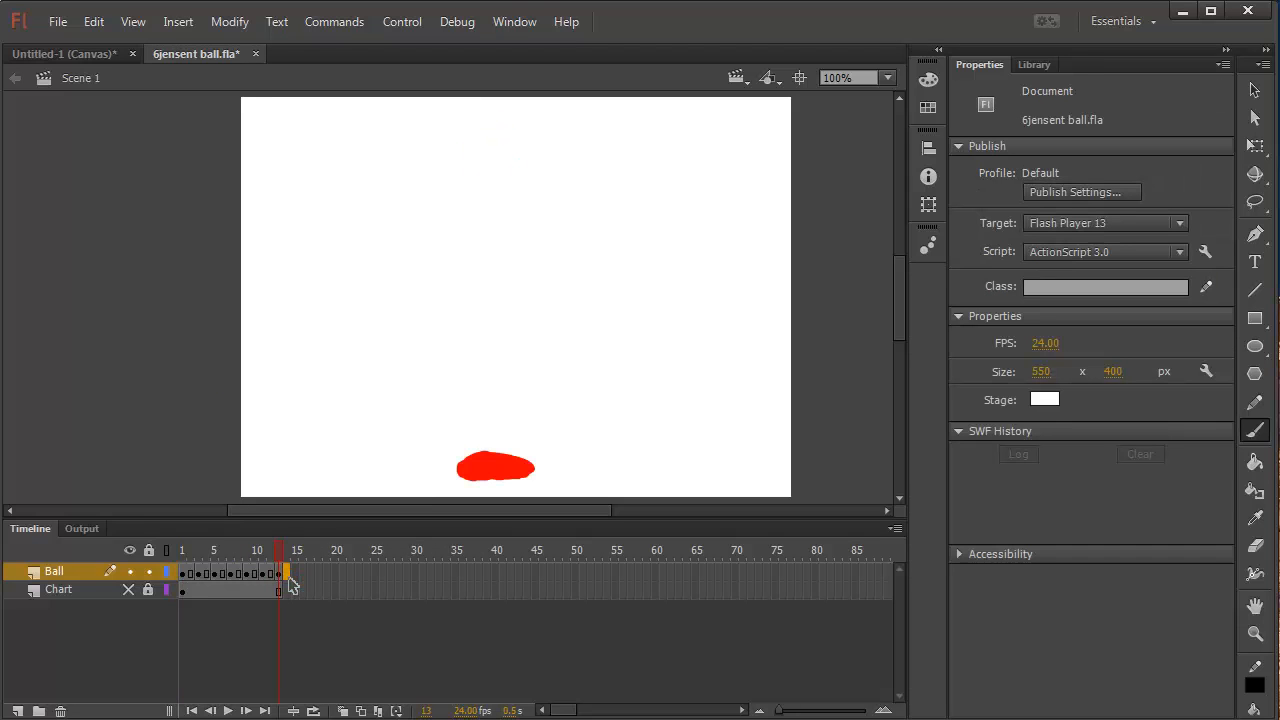
right_click(289, 578)
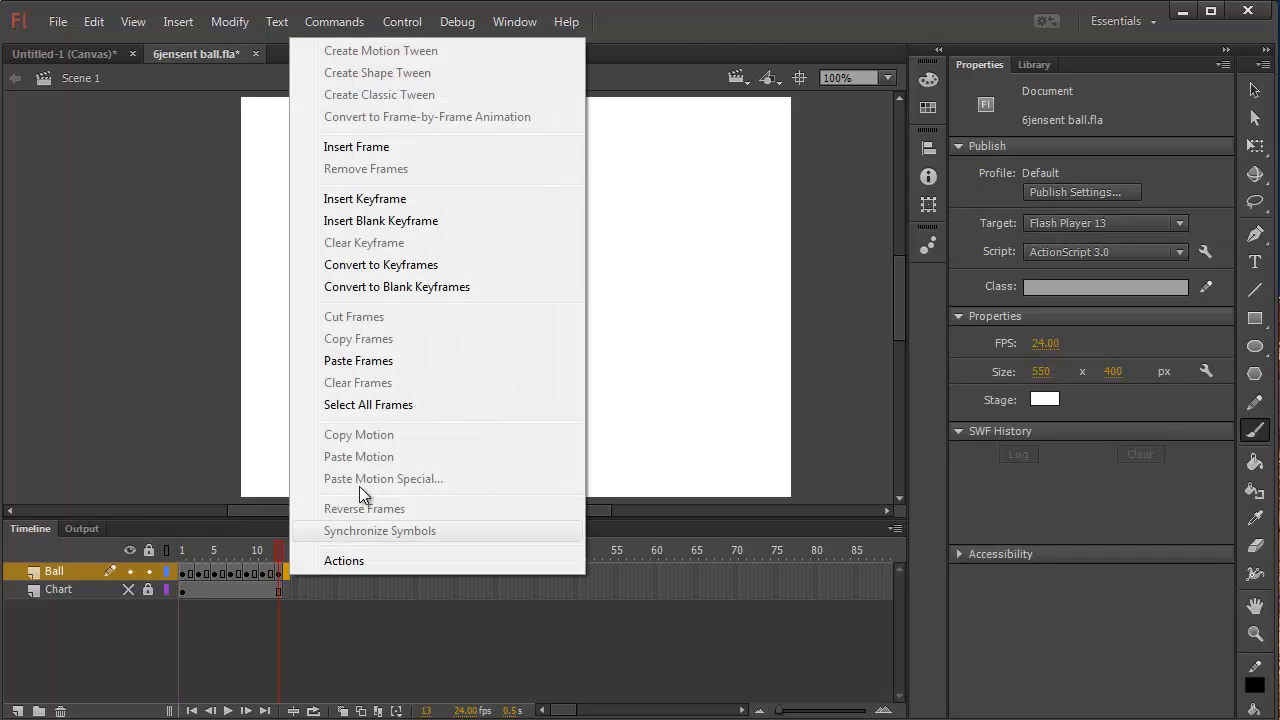
left_click(388, 366)
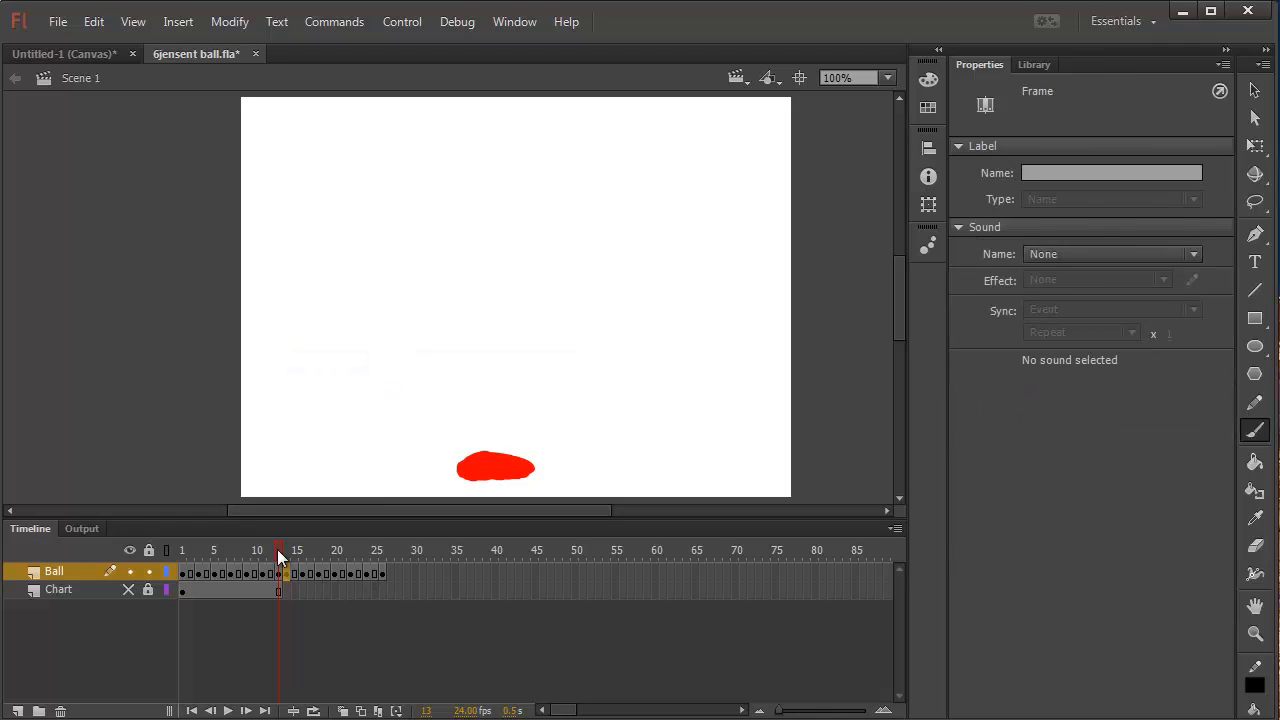
Reverse the order of the pasted frames 14 to 26 on the Ball layer so the ball rises back up.
left_click_drag(277, 549, 384, 576)
right_click(354, 577)
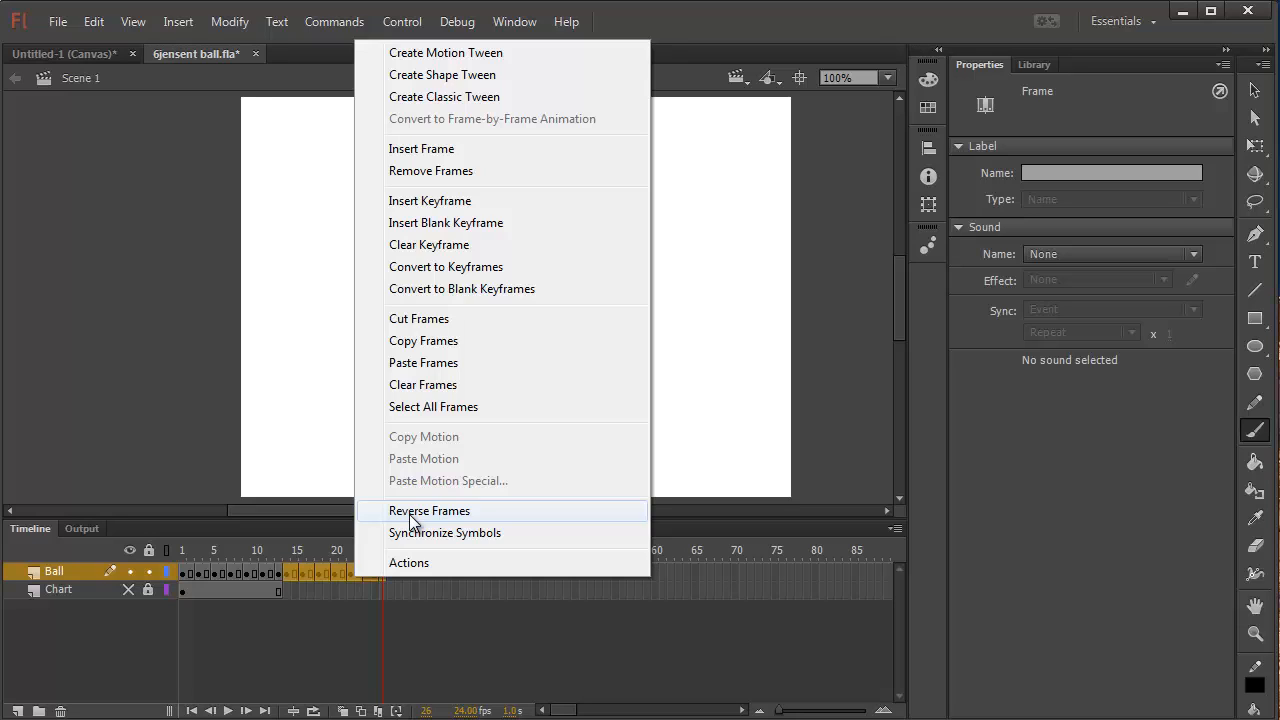
left_click(409, 514)
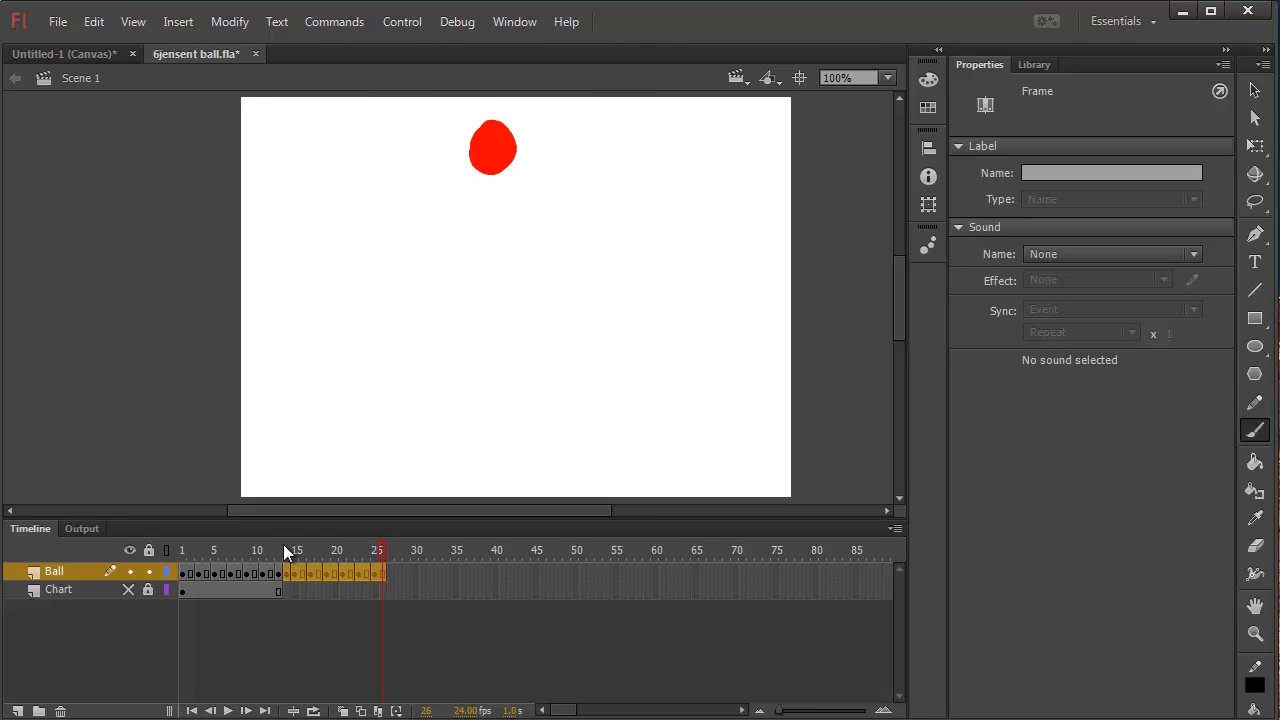
Play the full bounce from frame 1 and test the movie in its own preview window.
left_click_drag(287, 553, 172, 551)
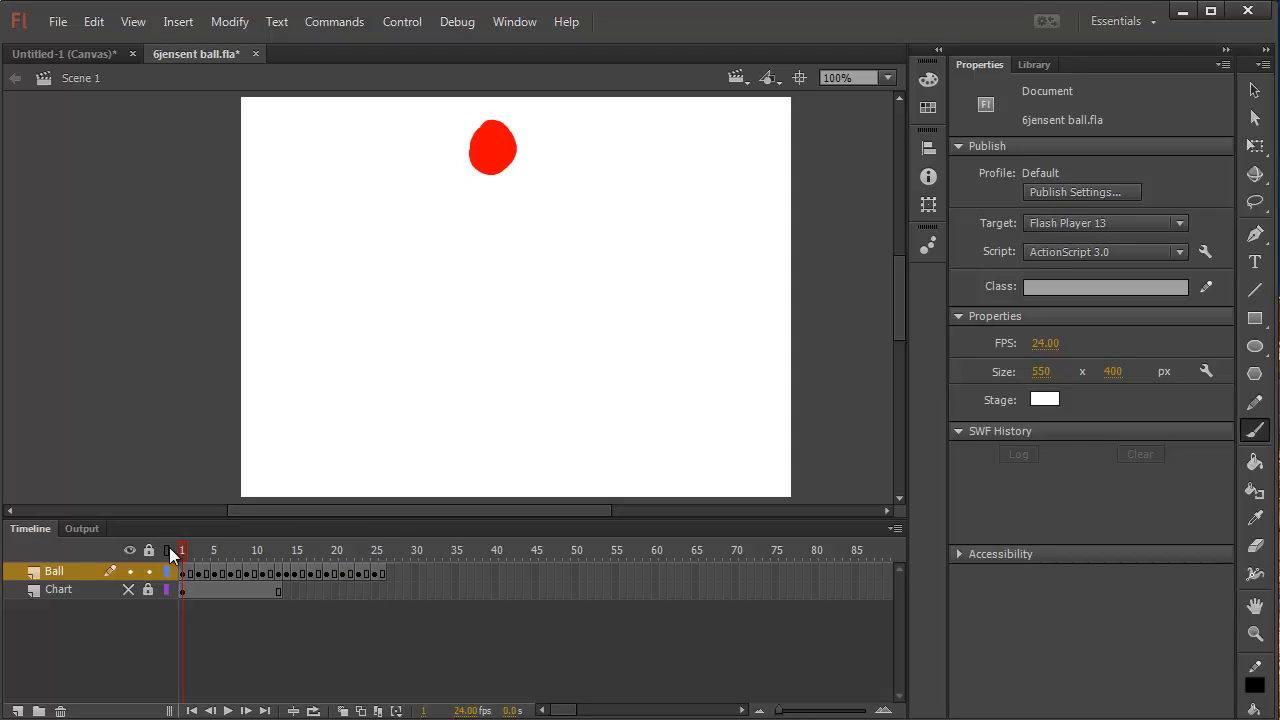
key("Return")
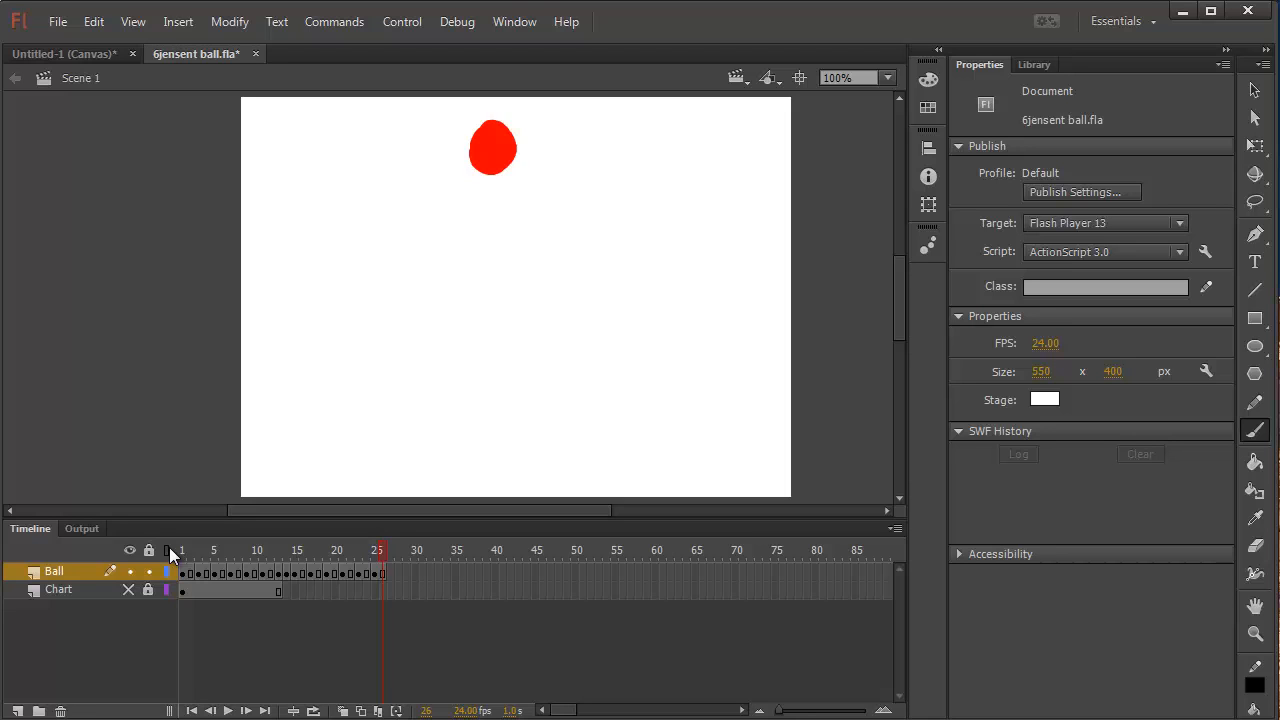
key("ctrl+Return")
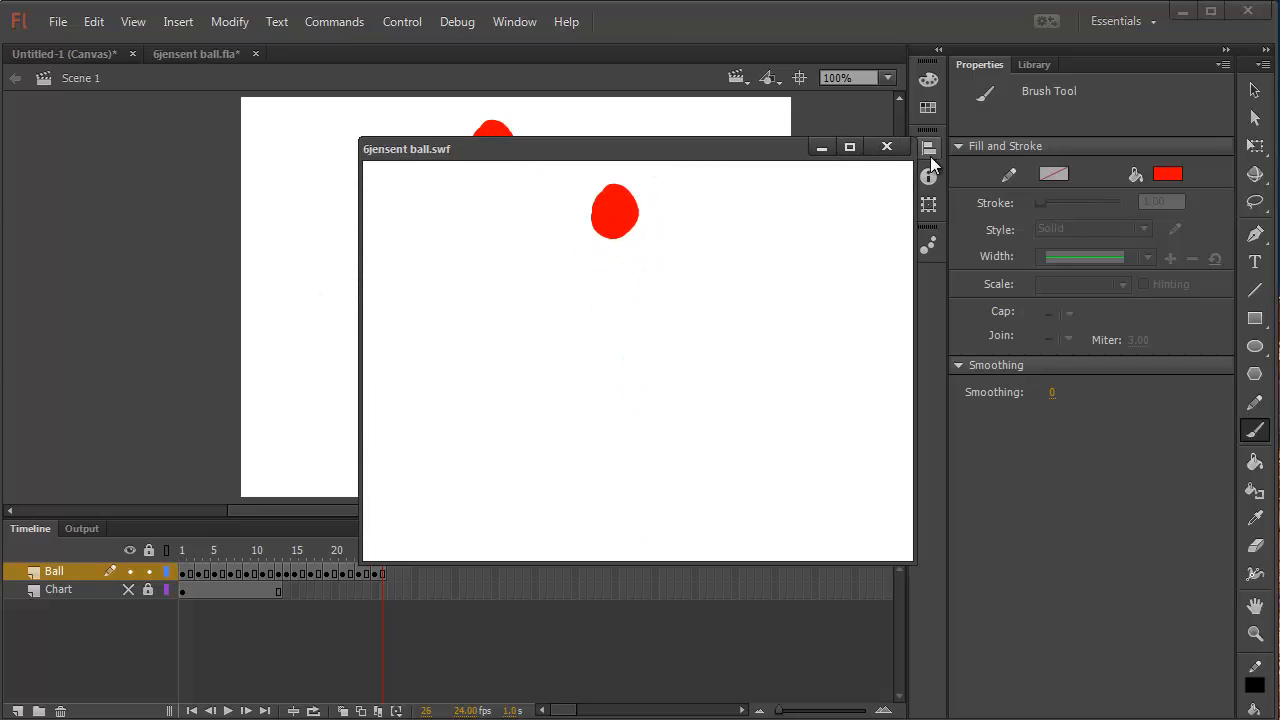
Delete the Chart layer and test the movie again in its own preview window.
left_click(886, 147)
left_click(62, 589)
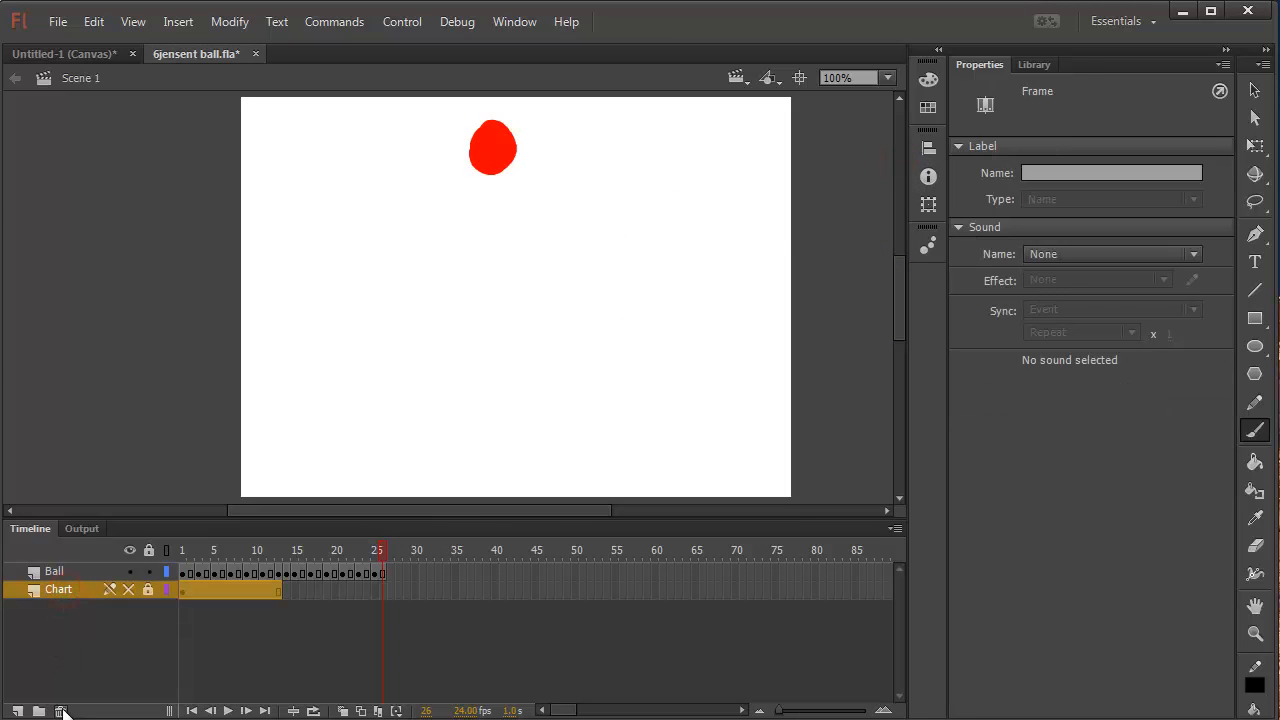
left_click(60, 711)
key("ctrl+Return")
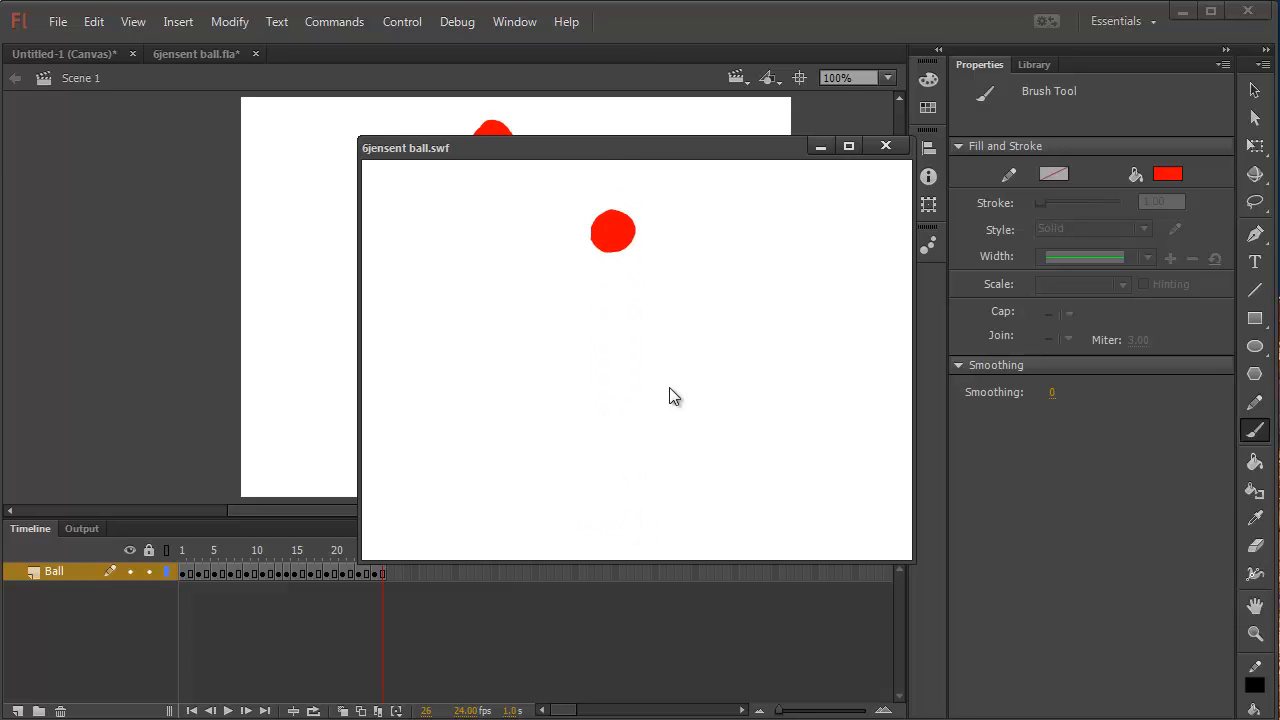
left_click(886, 147)
Turn on onion skinning and paint an in-between red ball on a new keyframe at frame 2 of the Ball layer.
left_click(188, 553)
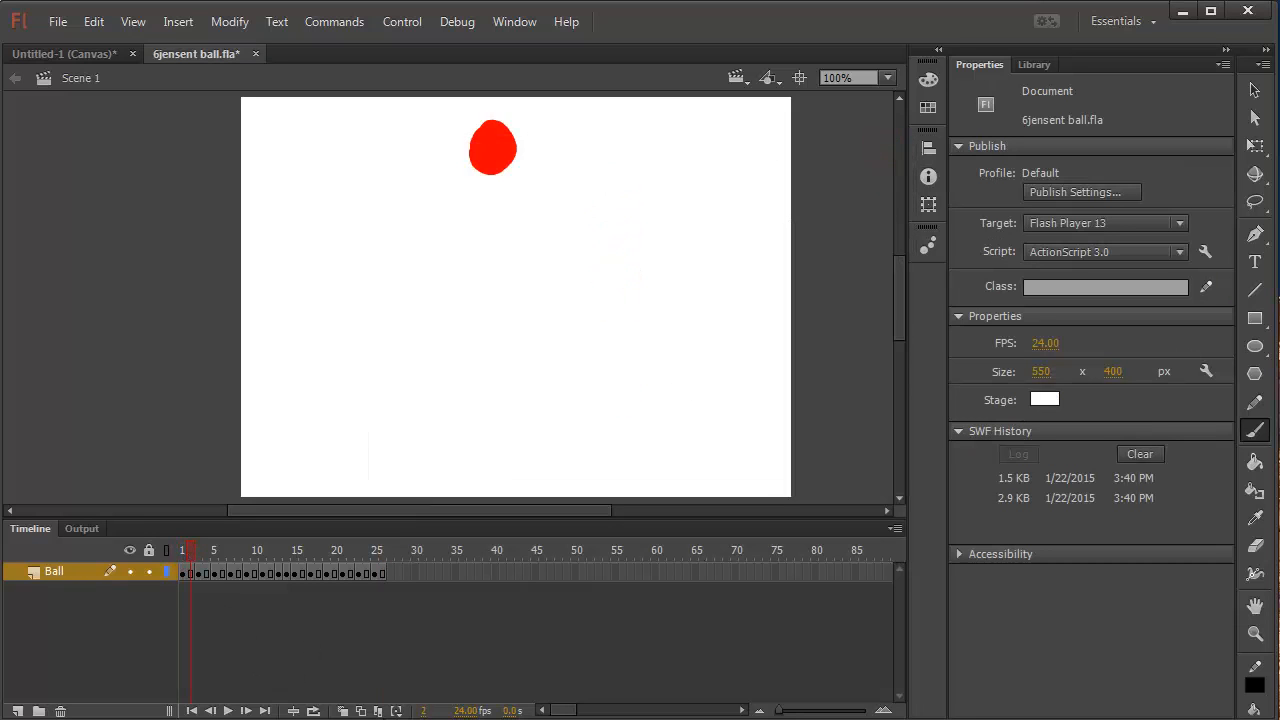
left_click(343, 710)
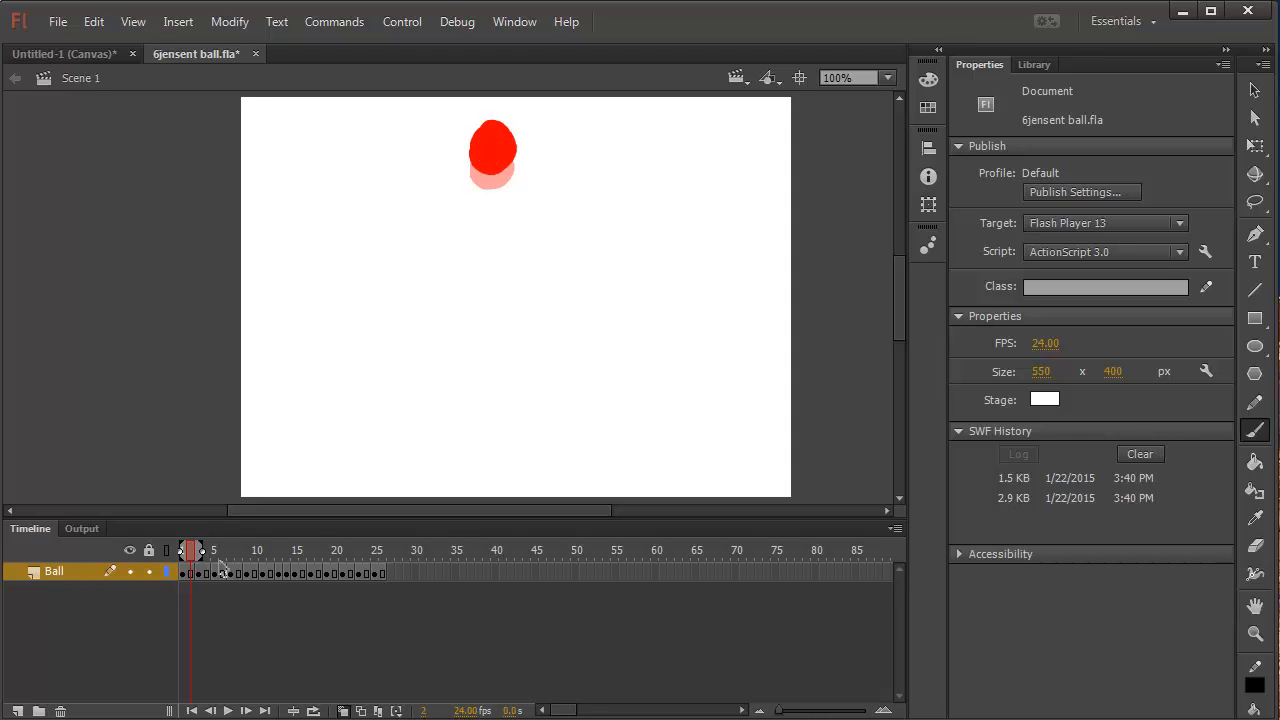
left_click(192, 576)
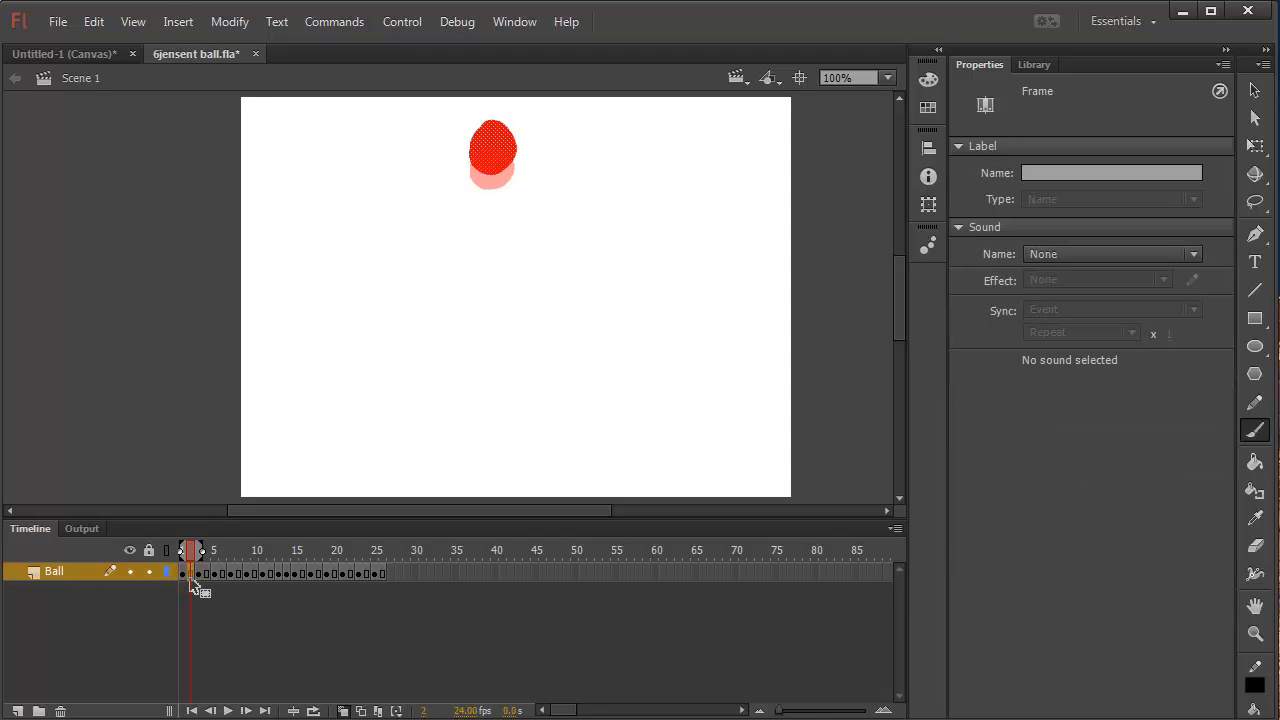
key("Delete")
mouse_move(494, 157)
left_mouse_down()
mouse_move(494, 143)
mouse_move(476, 159)
mouse_move(505, 145)
mouse_move(478, 170)
mouse_move(500, 152)
left_mouse_up()
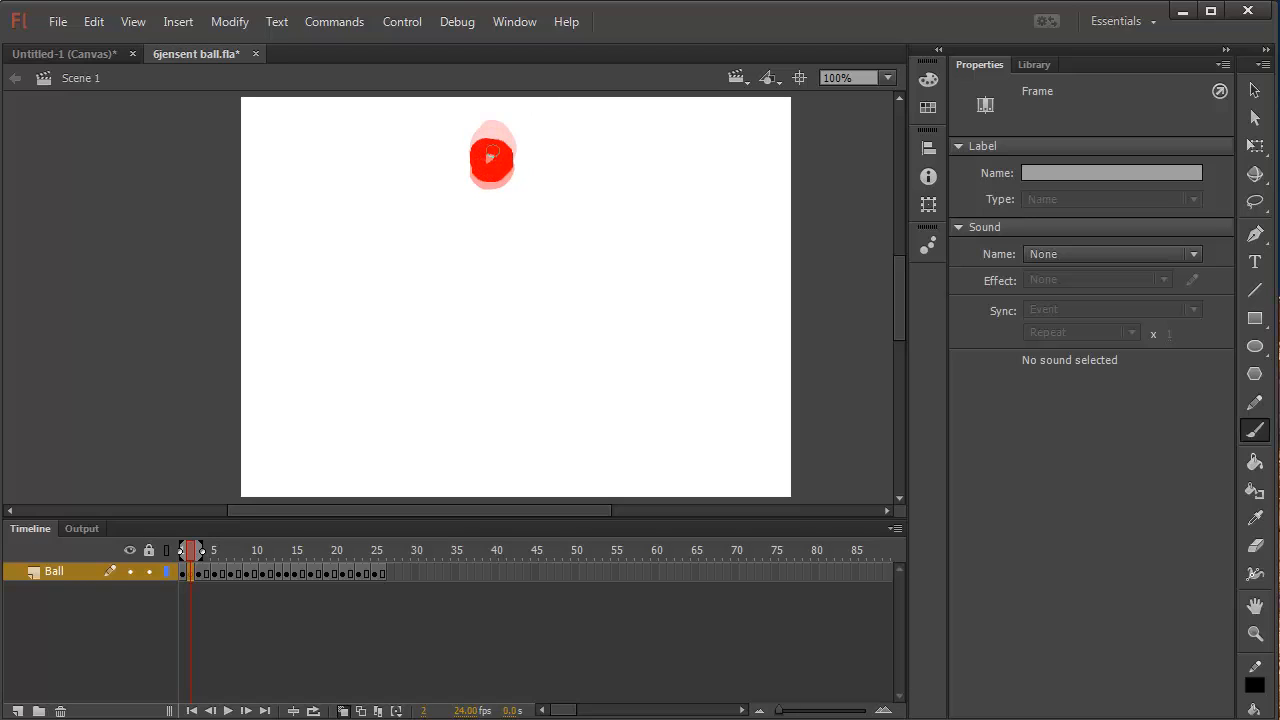
left_click_drag(478, 167, 491, 163)
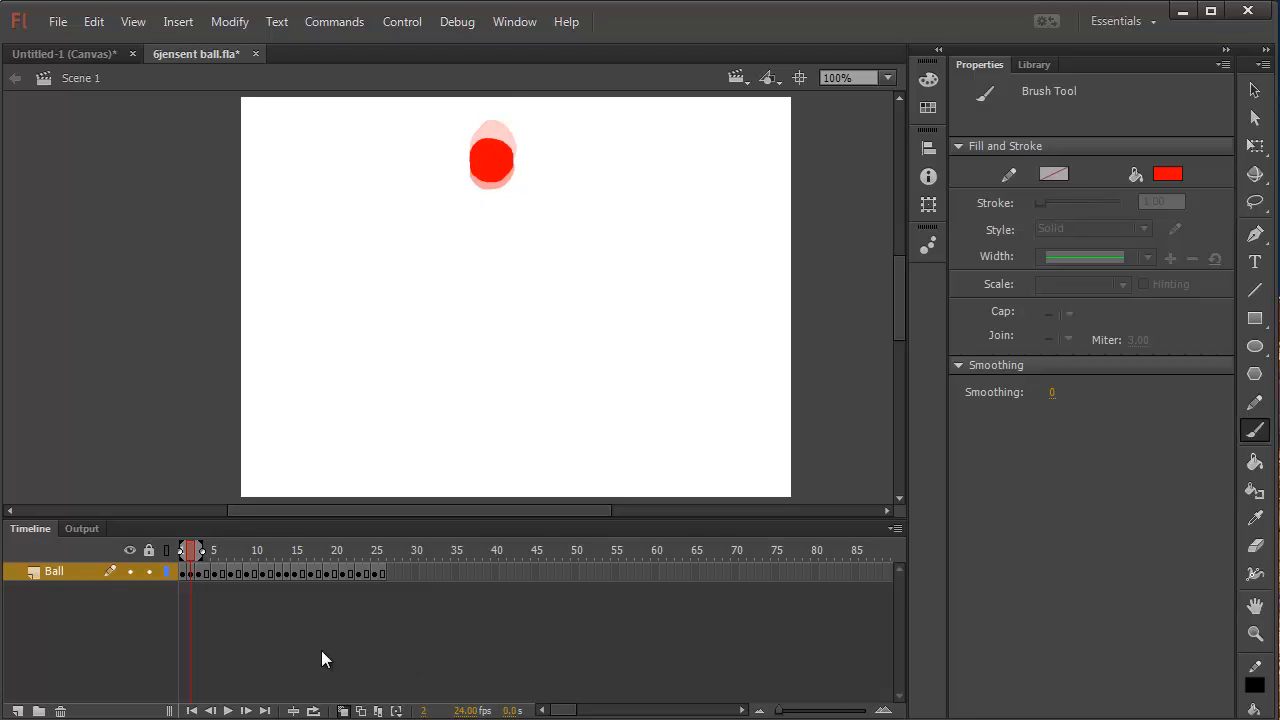
Play the bounce with the new in-between frame on the timeline and in the movie preview window.
left_click(228, 711)
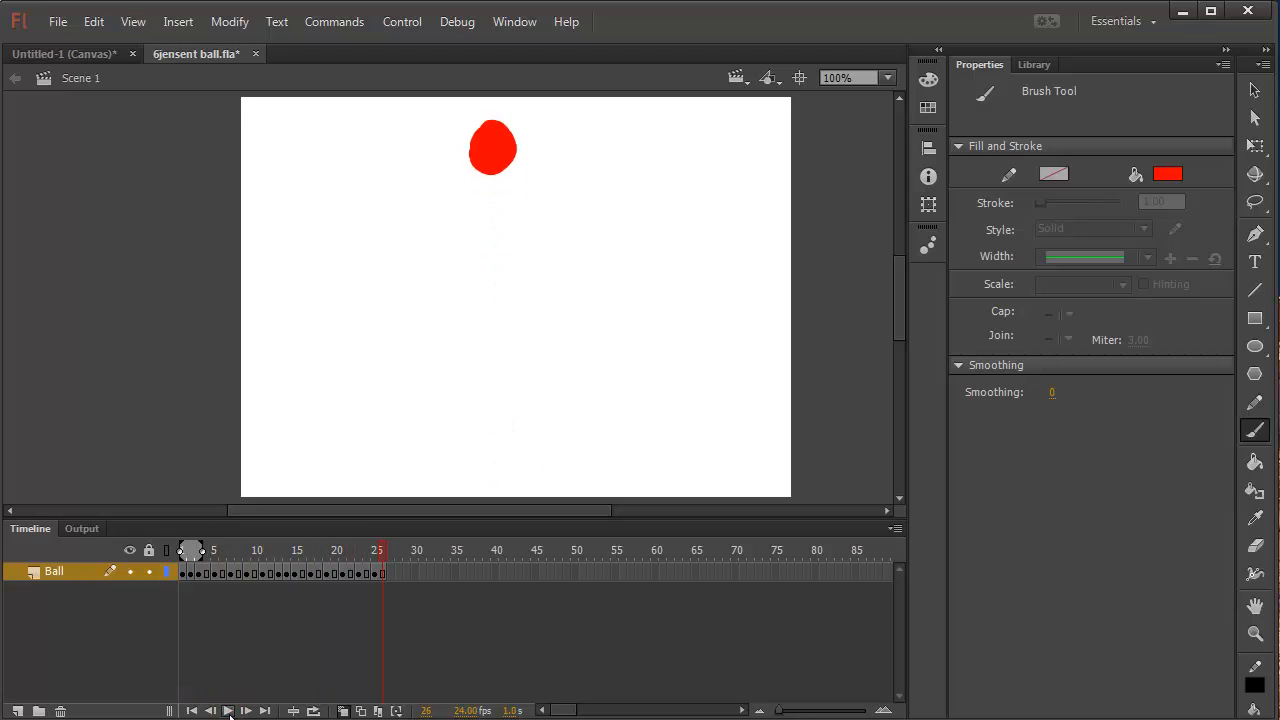
left_click(228, 711)
left_click(228, 711)
key("ctrl+Return")
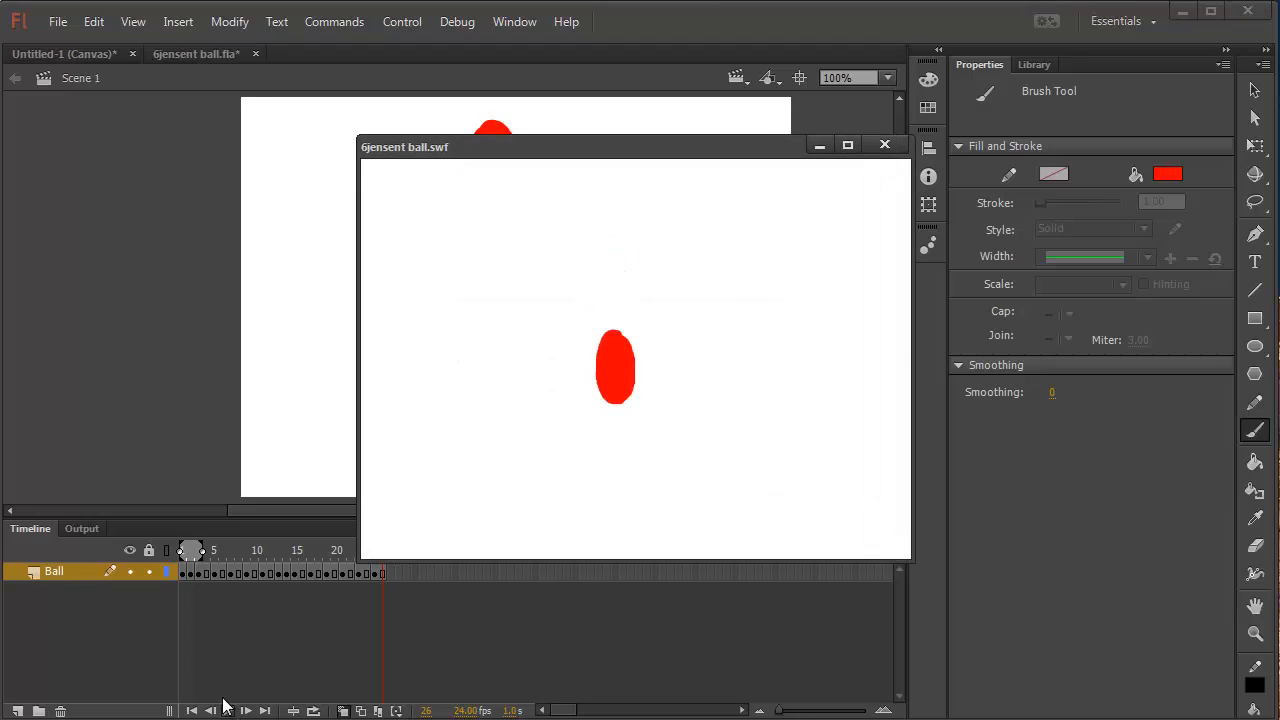
left_click(880, 147)
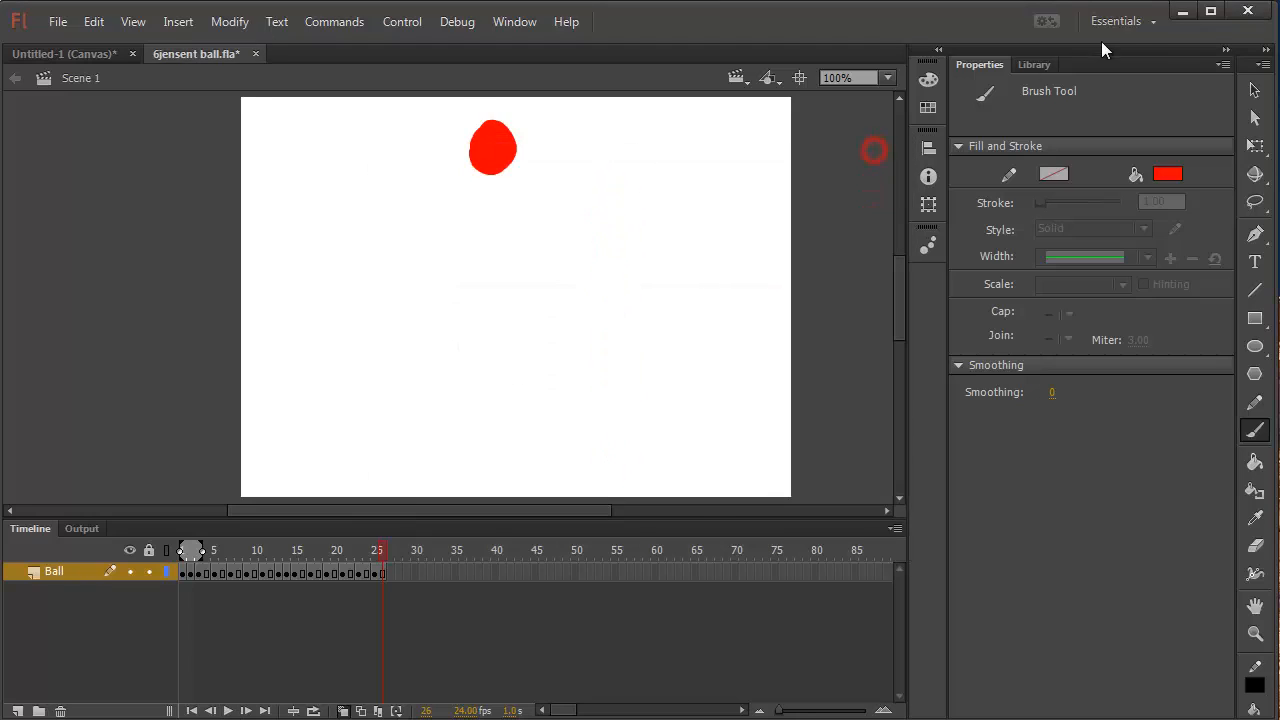
Switch to the desktop, watch the exported ball SWF in Flash Player, close it and return to Flash.
left_click(1180, 13)
left_click_drag(2, 570, 590, 428)
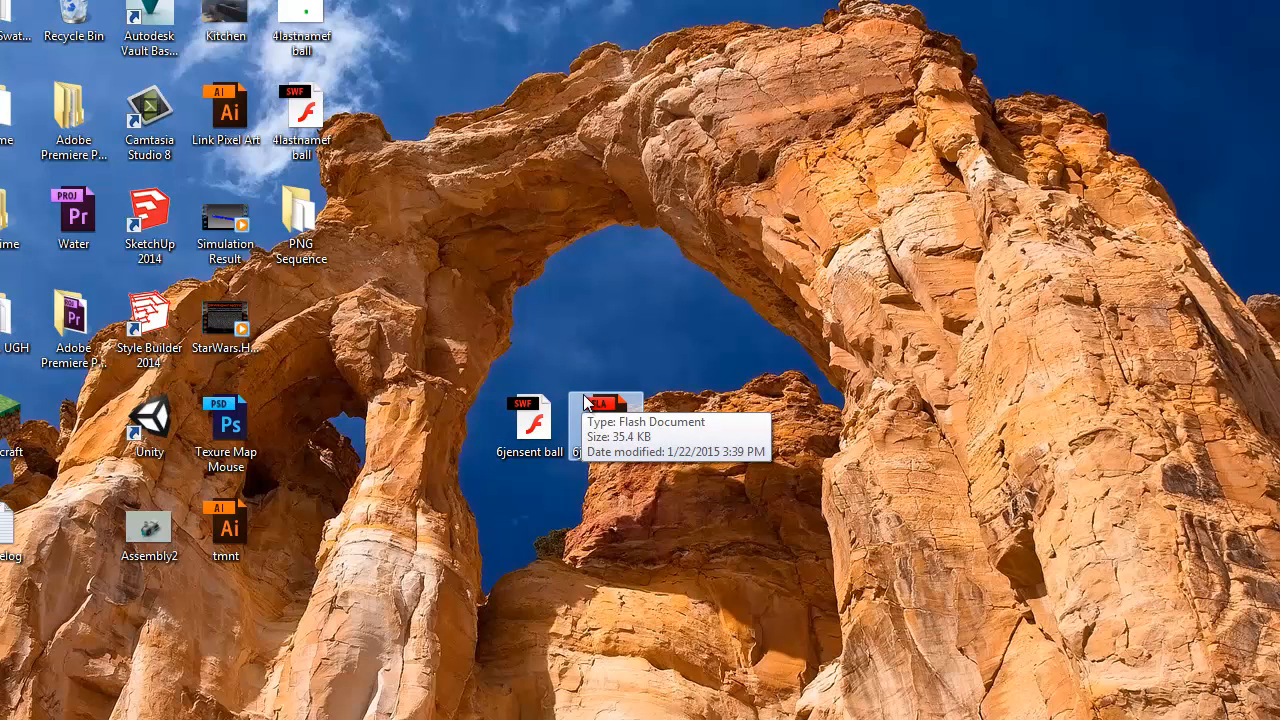
double_click(520, 422)
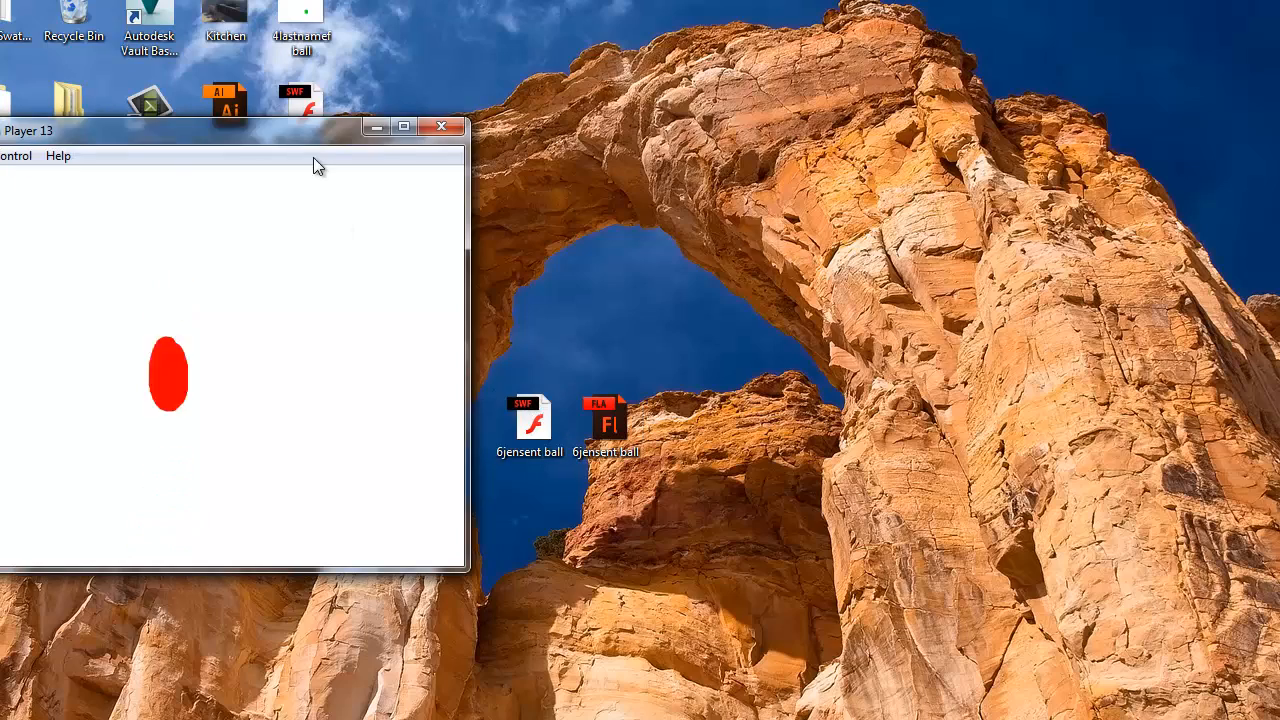
left_click_drag(313, 138, 614, 150)
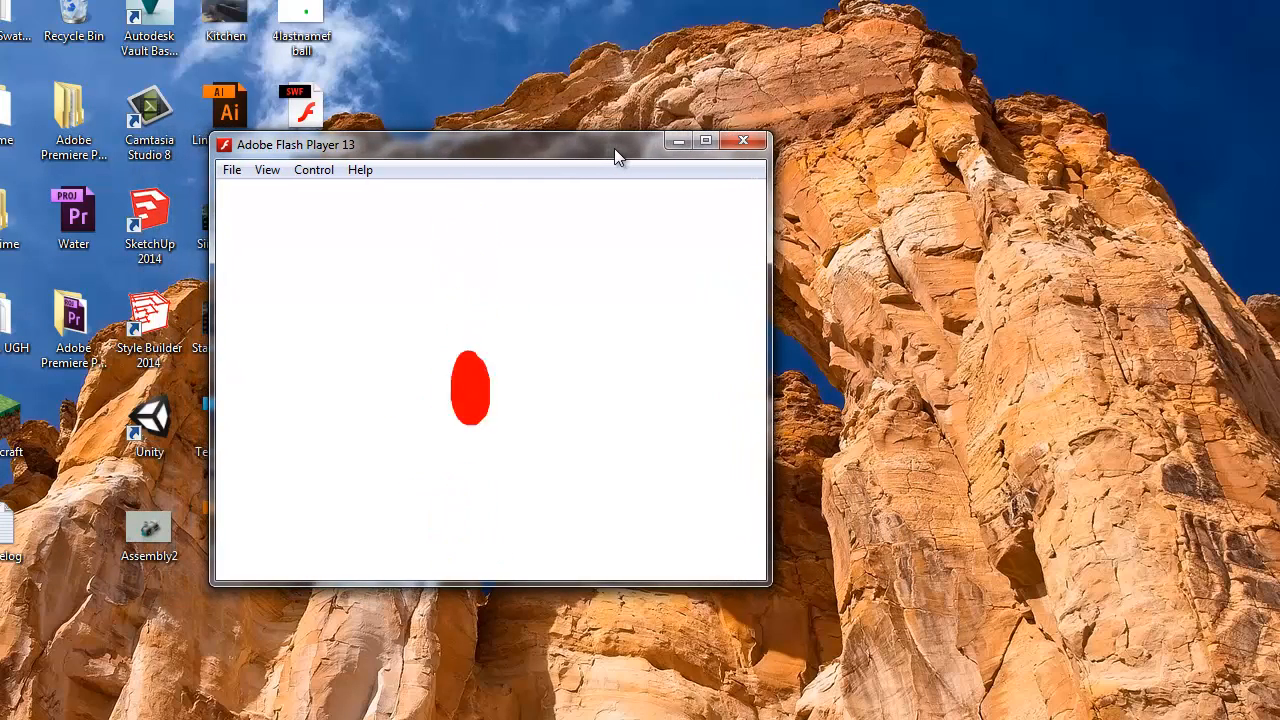
left_click(762, 143)
key("alt+Tab")
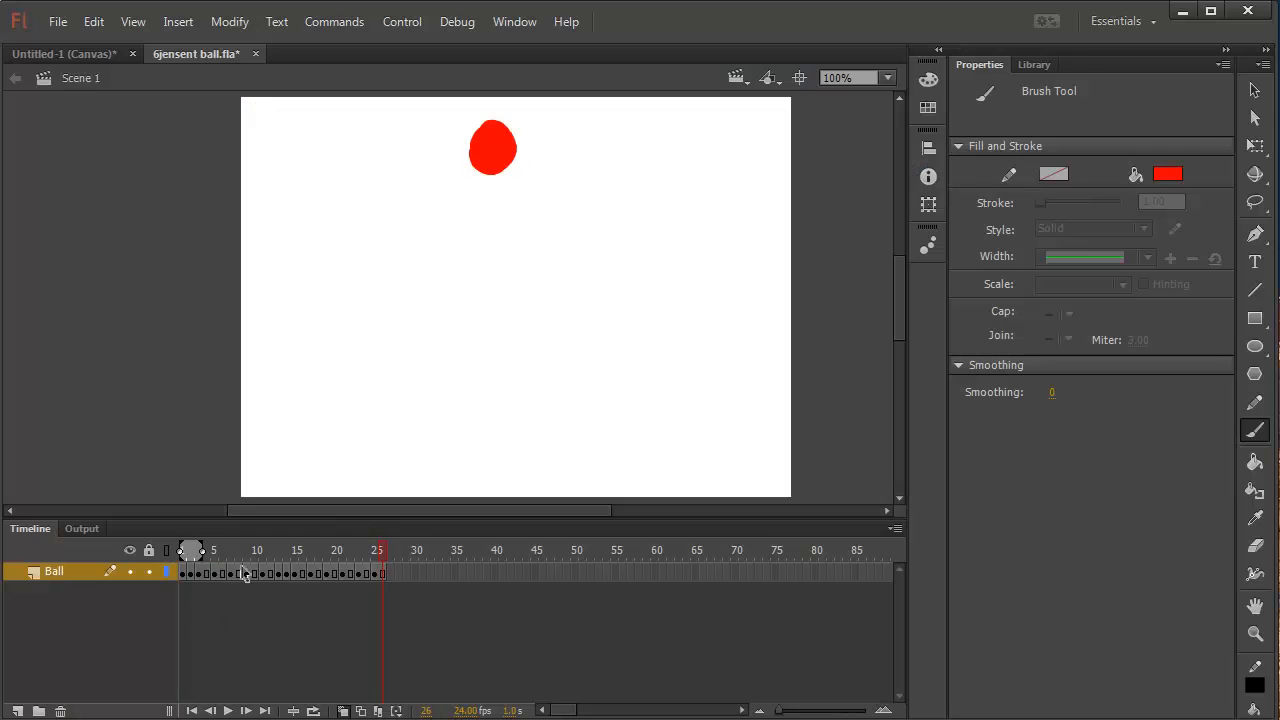
Play the animation once more and add a new layer named Shadow.
key("Return")
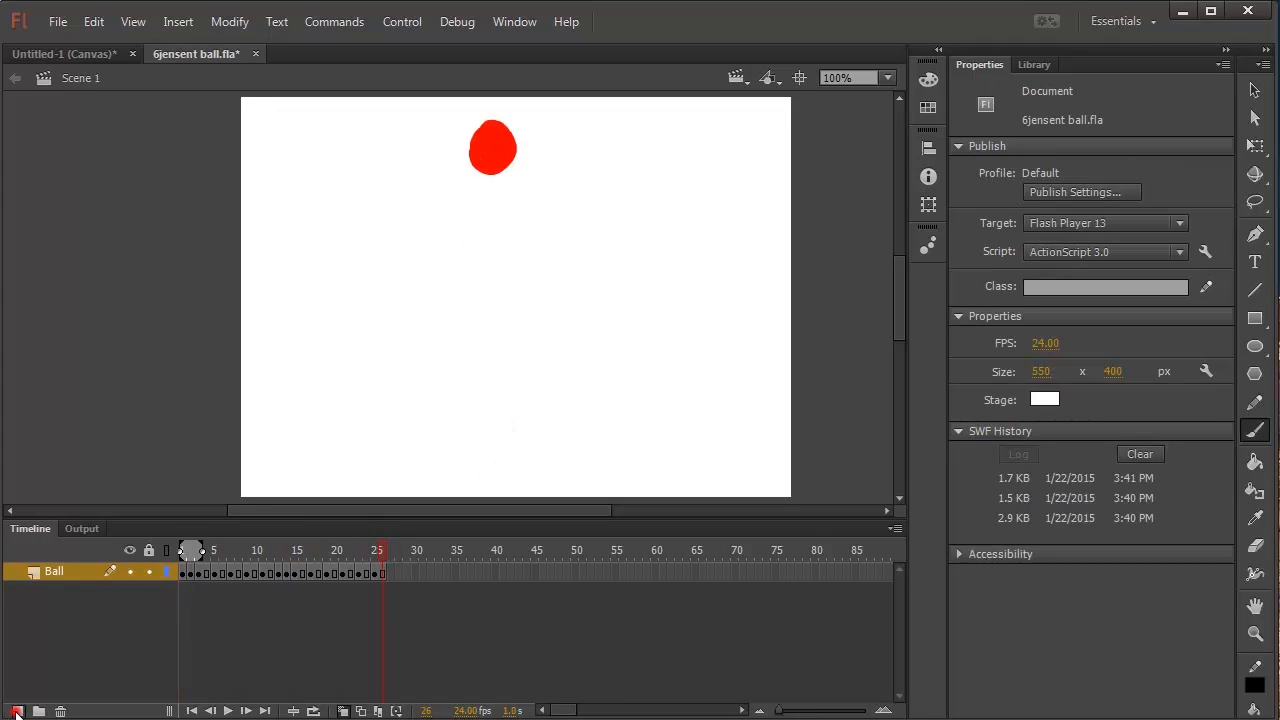
left_click(16, 711)
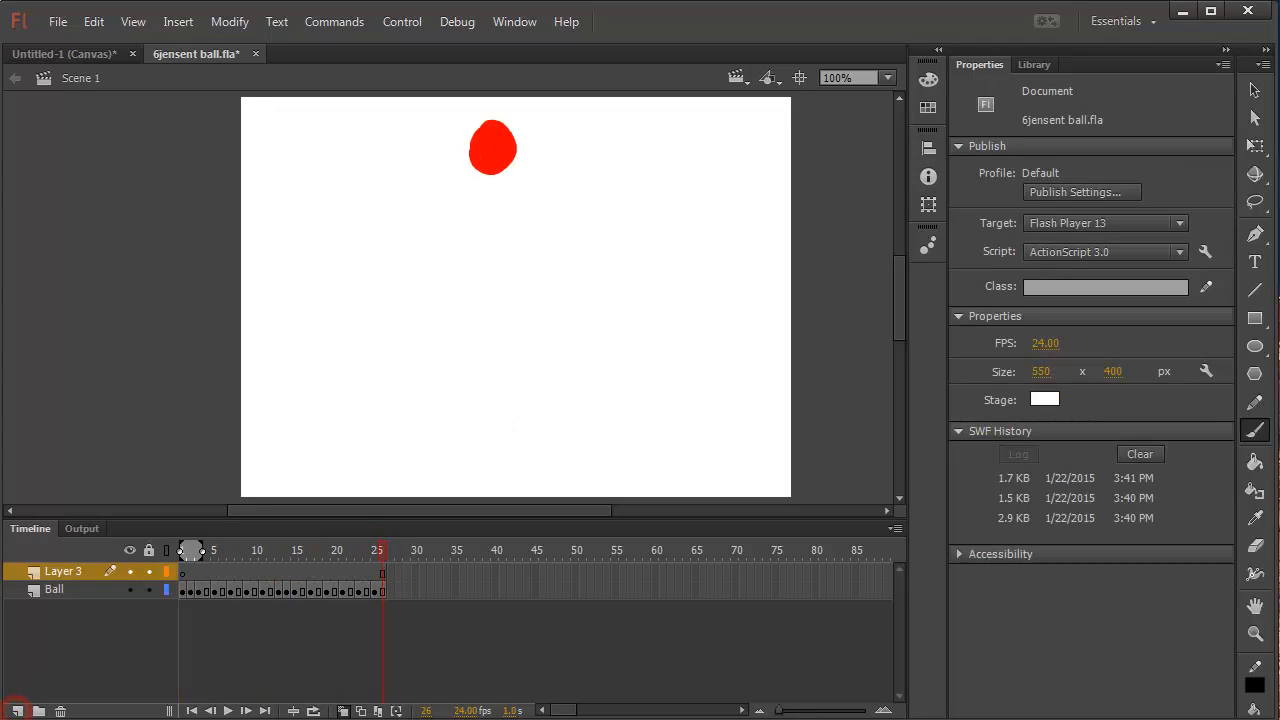
double_click(63, 572)
type("Shadow")
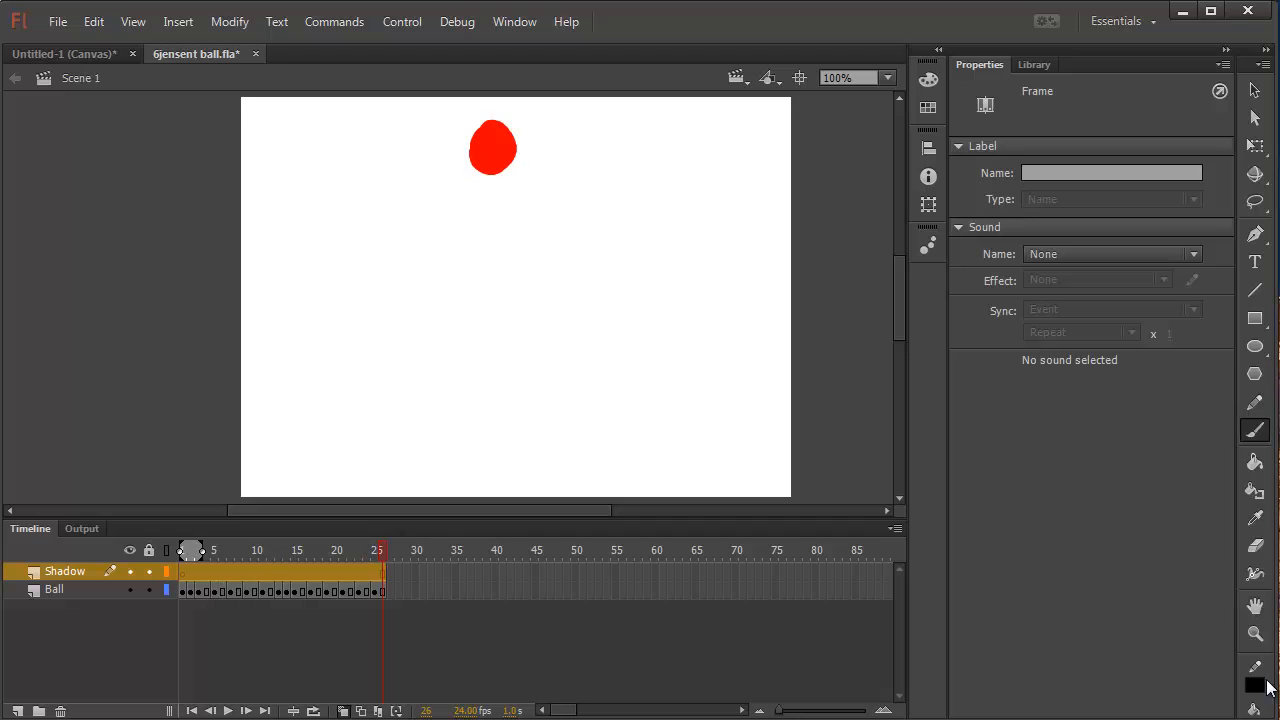
Brush a small black shadow near the stage's lower edge on frame 1 of the Shadow layer and move that layer below Ball.
left_click(1254, 404)
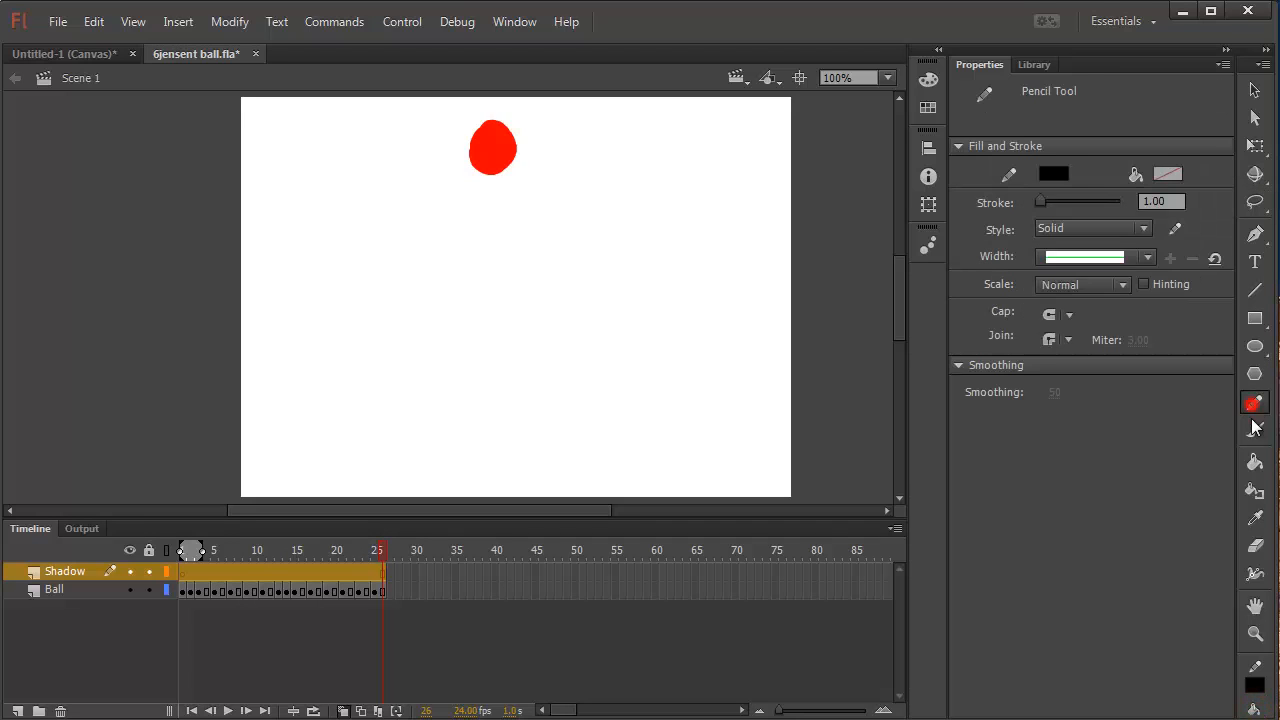
left_click(1255, 429)
left_click(1167, 174)
left_click(1203, 309)
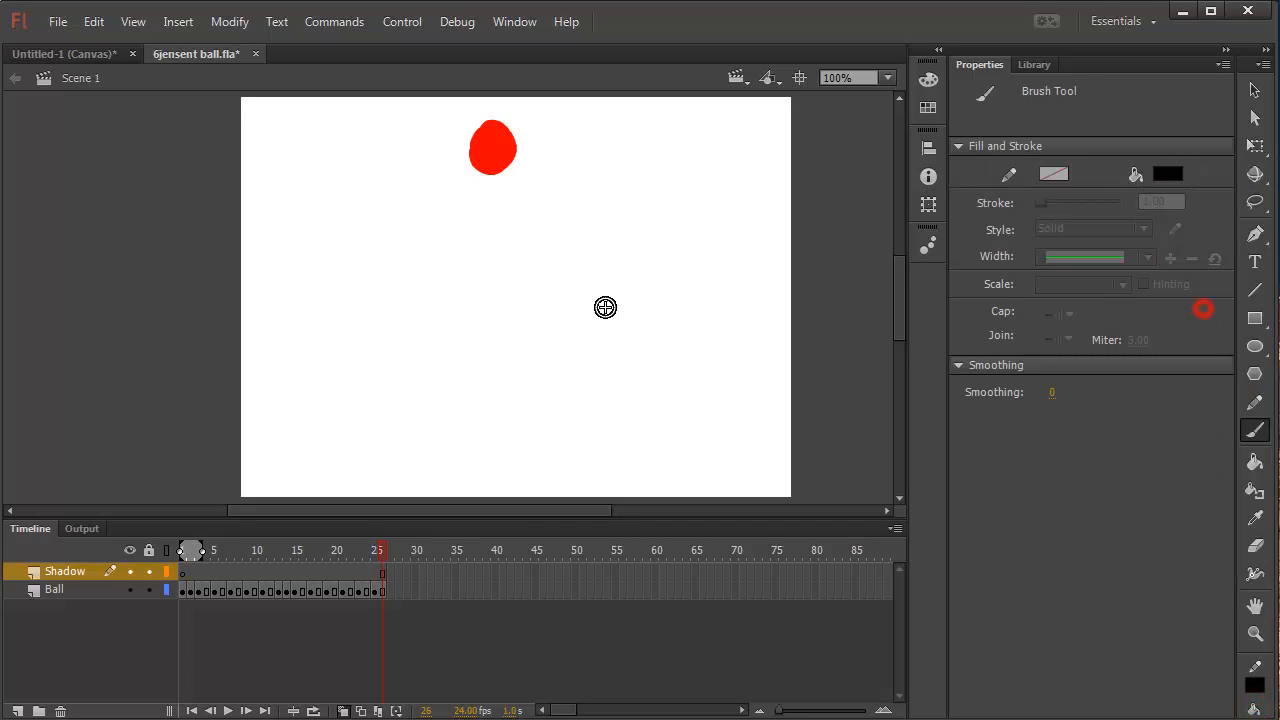
left_click(184, 575)
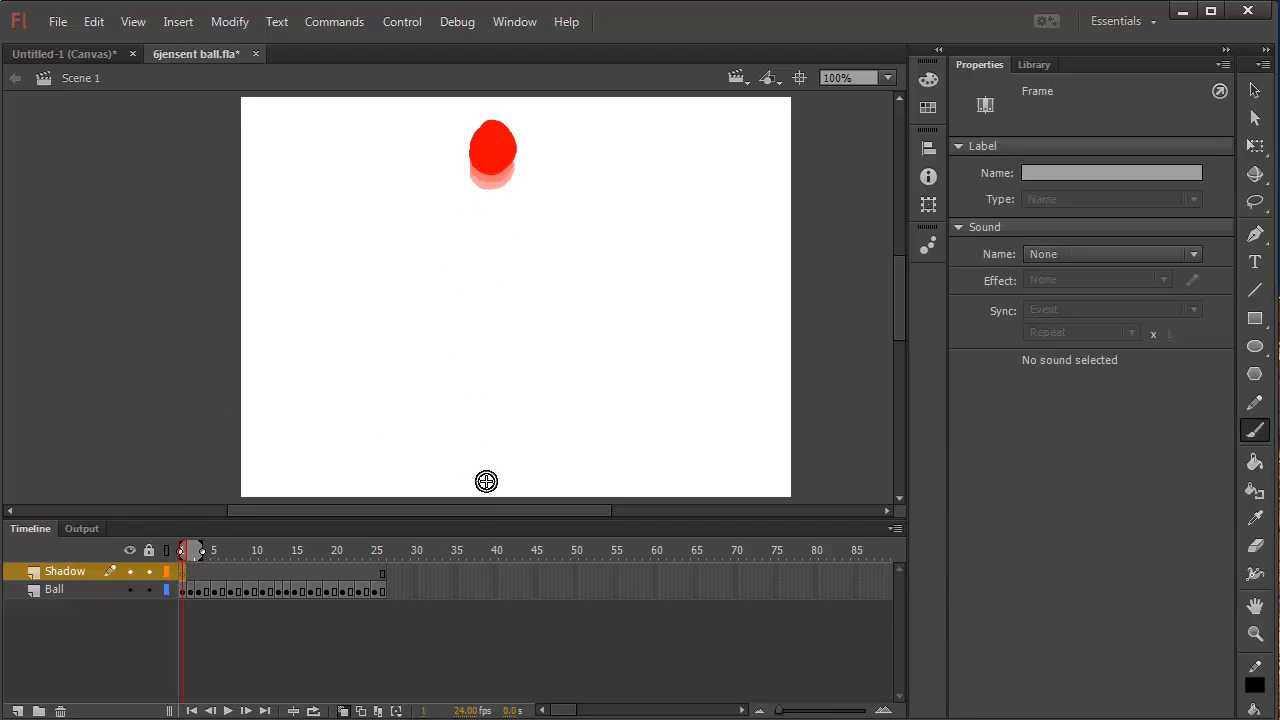
left_click_drag(486, 481, 492, 480)
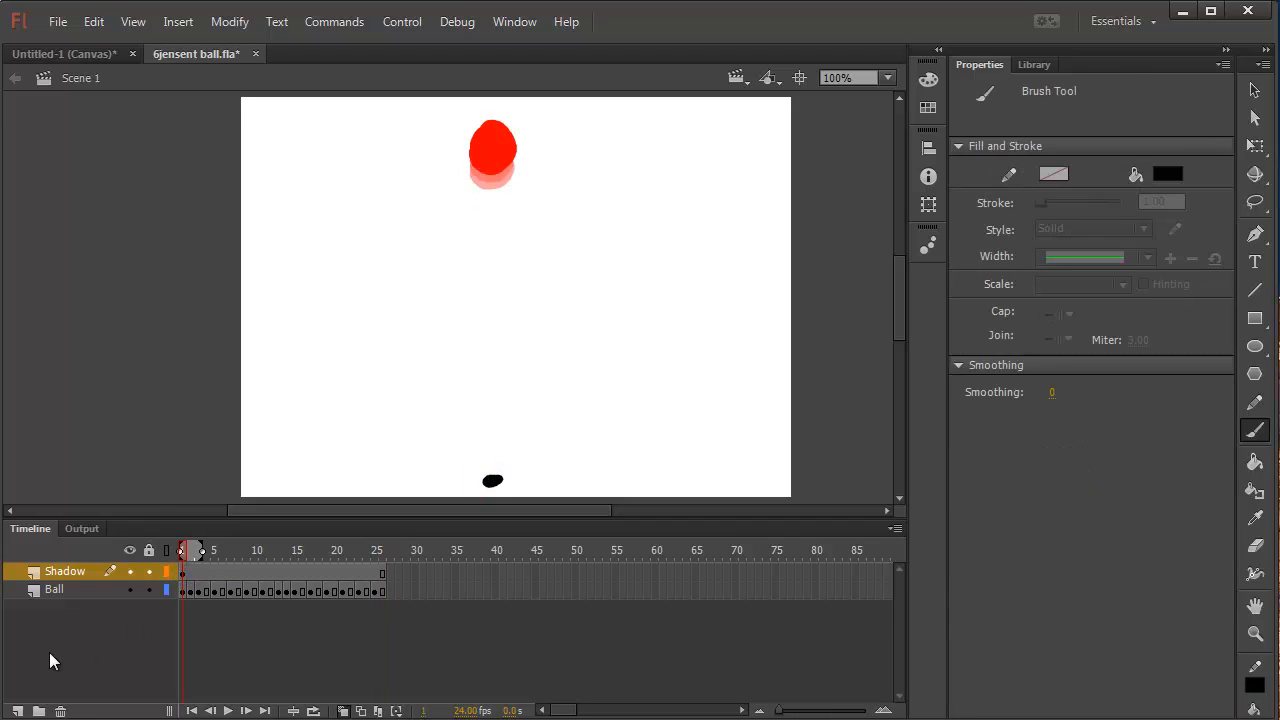
left_click_drag(79, 570, 79, 608)
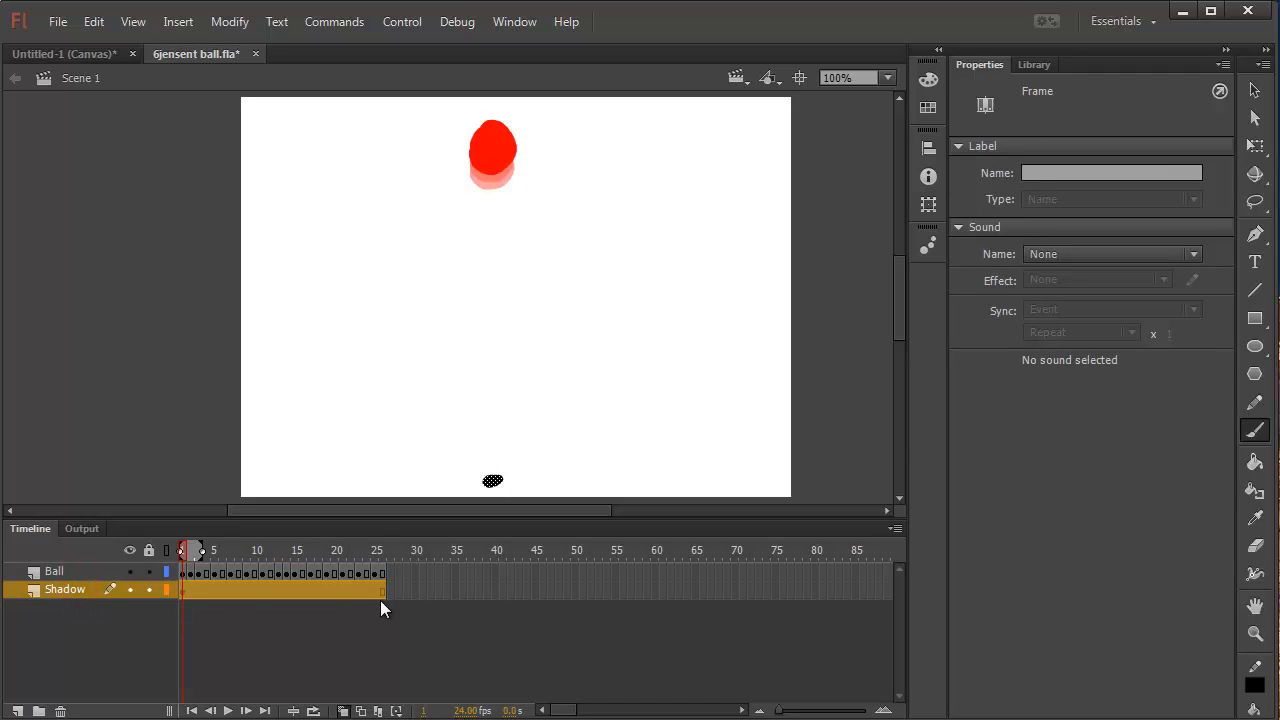
Paint wider black shadows beneath the ball on new blank keyframes at frames 3 and 5 of the Shadow layer.
left_click_drag(193, 598, 200, 603)
left_click(201, 591)
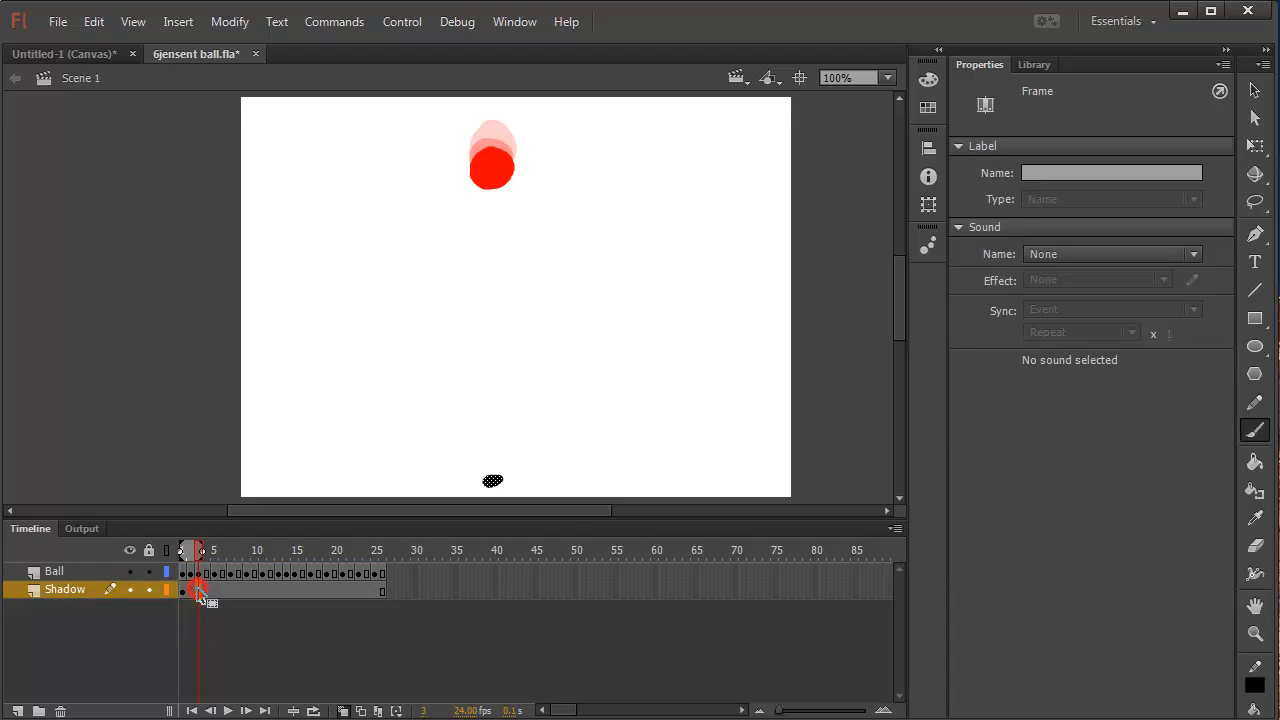
key("F7")
left_click_drag(485, 478, 505, 480)
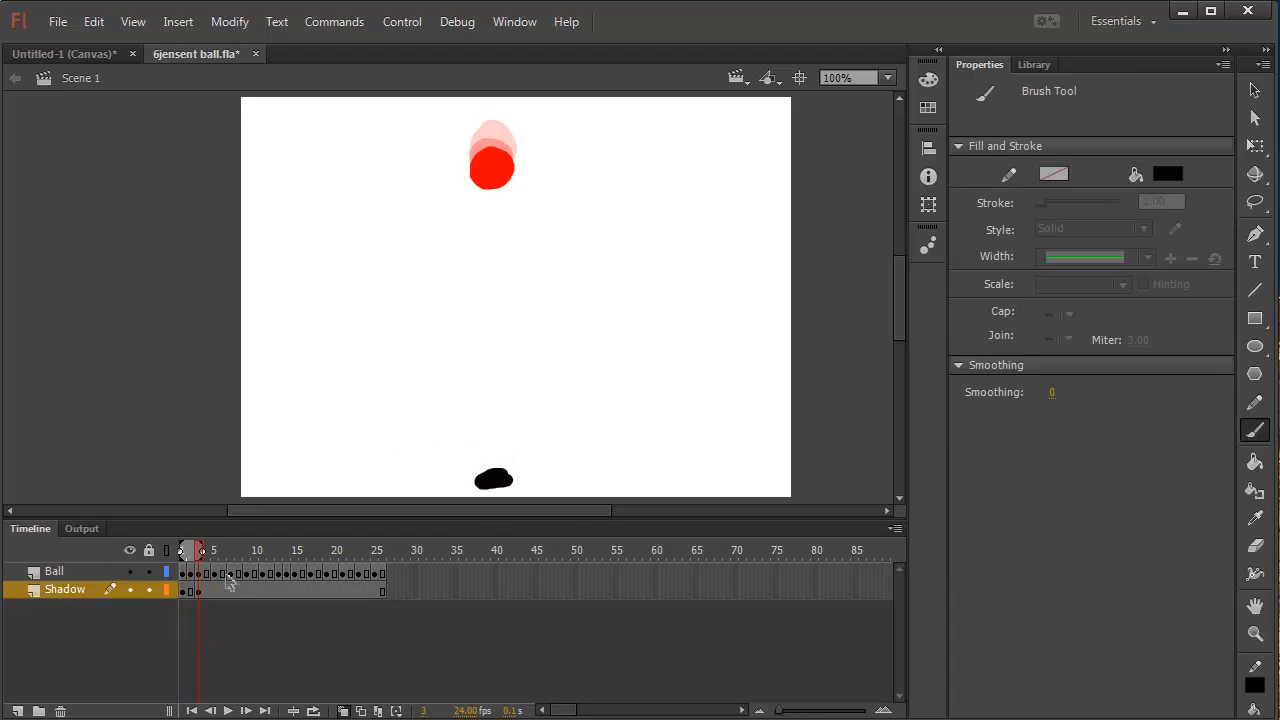
left_click(214, 591)
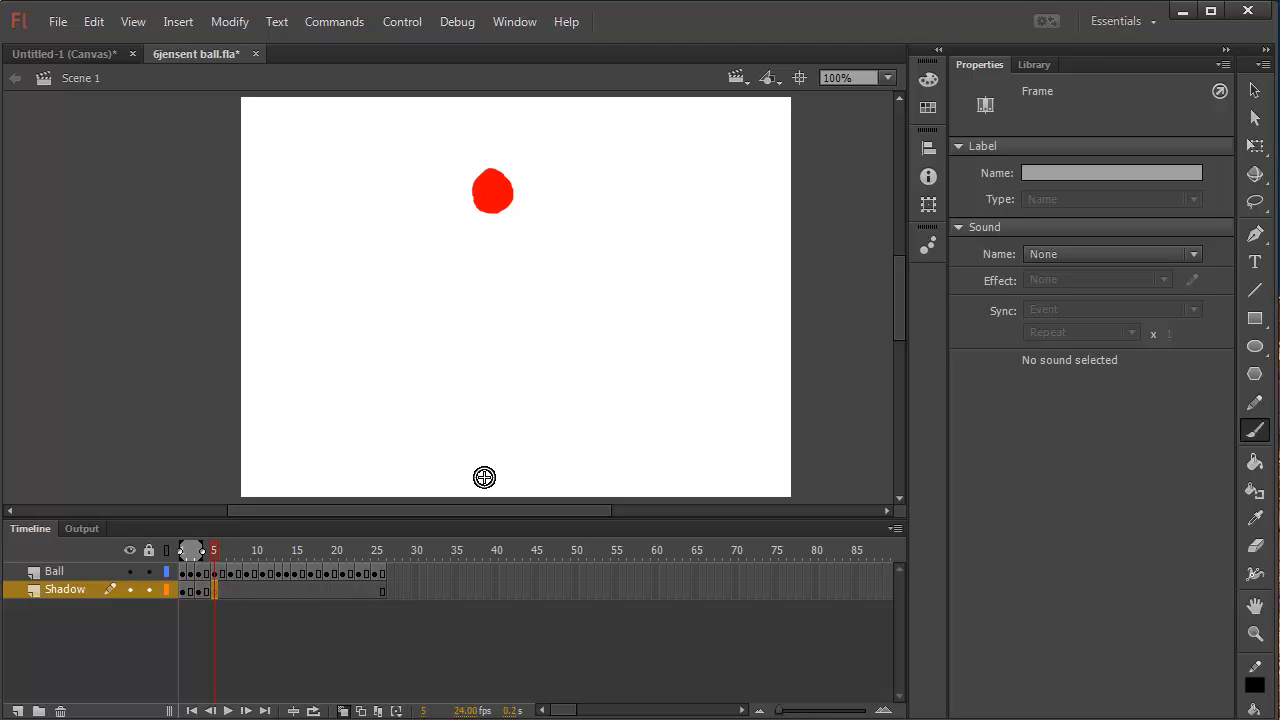
left_click_drag(494, 466, 489, 472)
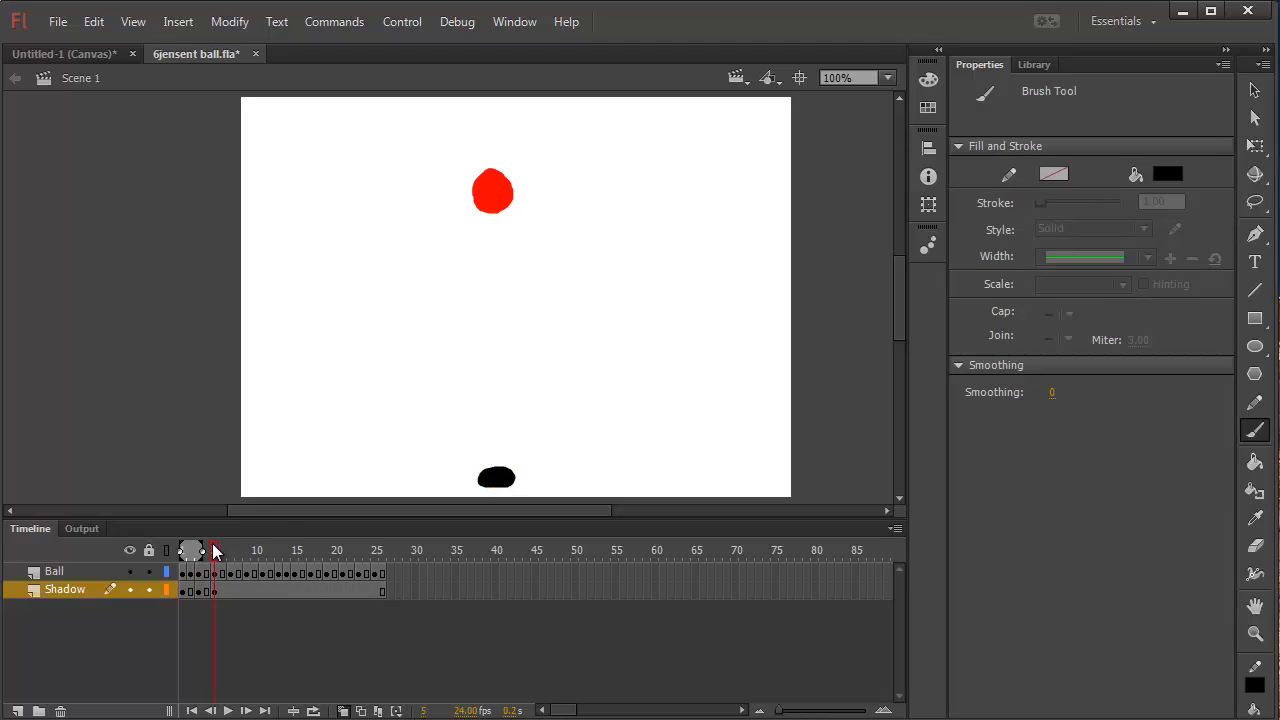
Play and scrub the first frames to check the growing shadow, ending at frame 1.
left_click(182, 550)
left_click(229, 711)
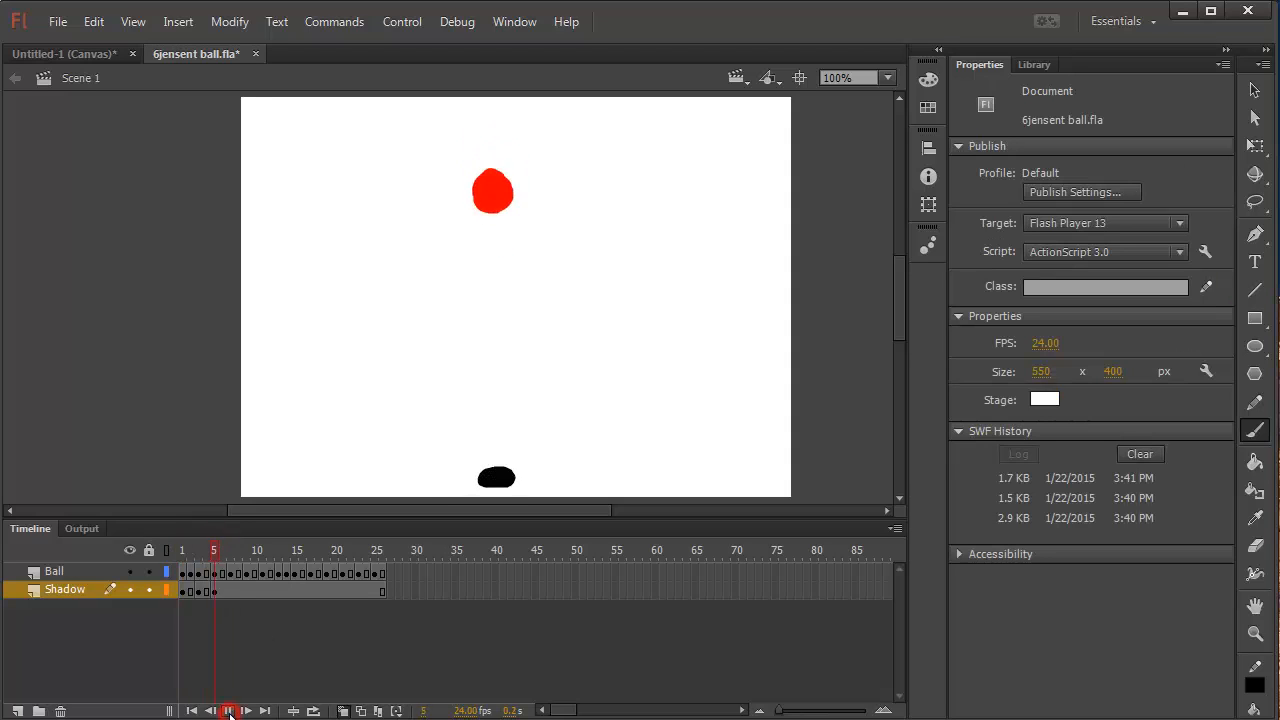
left_click_drag(235, 543, 161, 544)
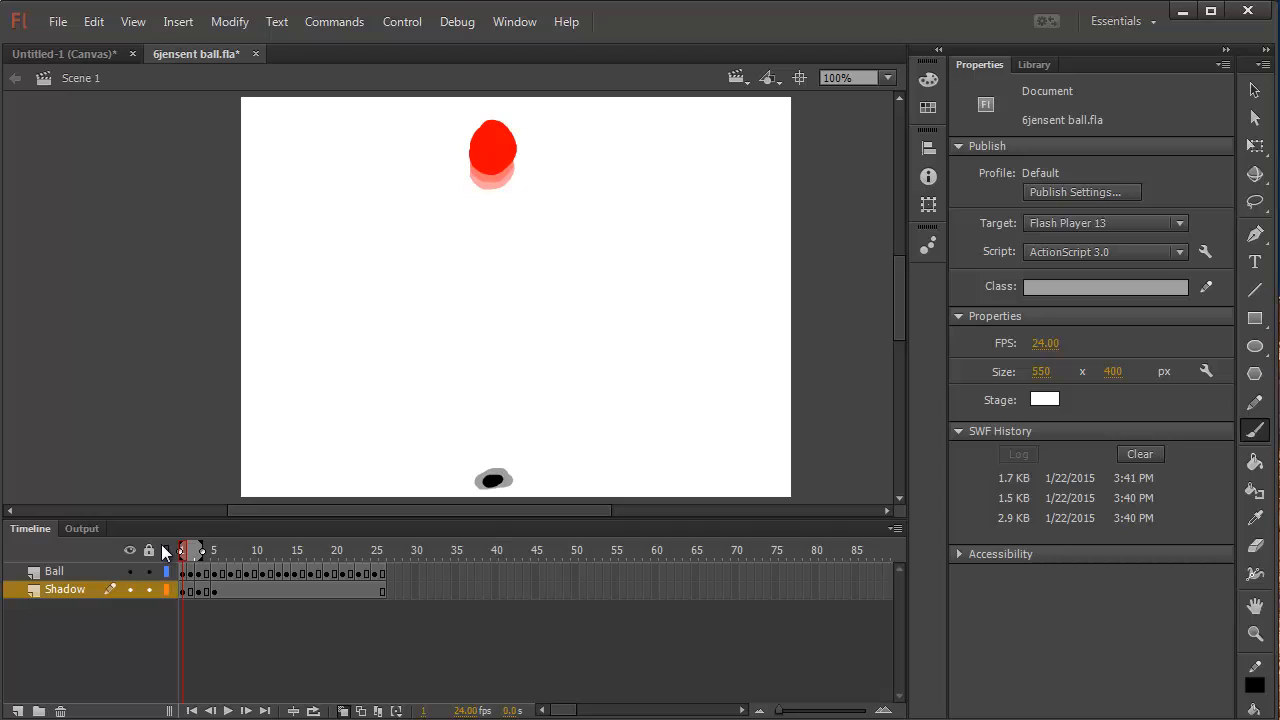